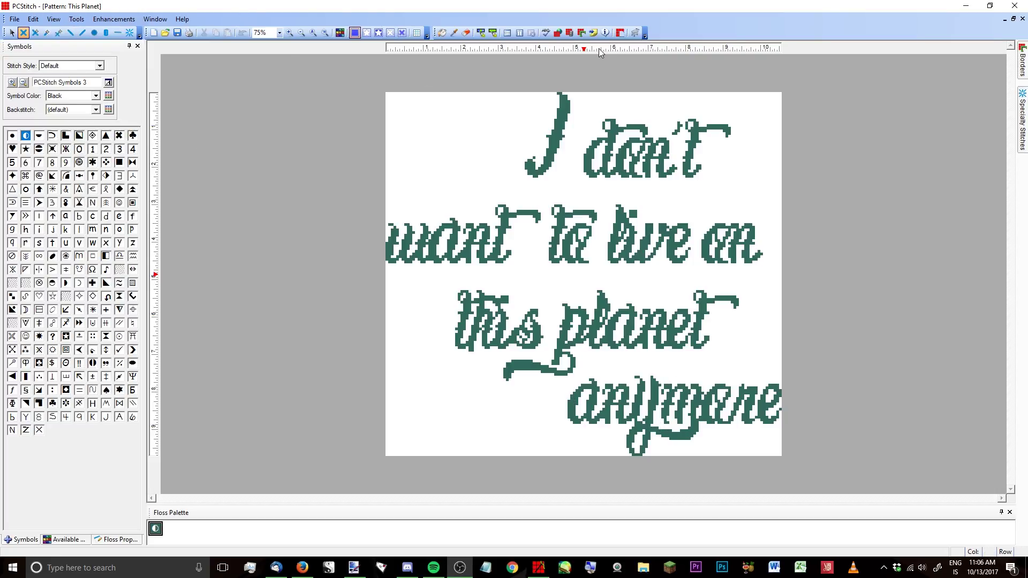
Activate the Text tool and look through the font samples available for pattern lettering
{"action": "left_click", "coordinate": [545, 33]}
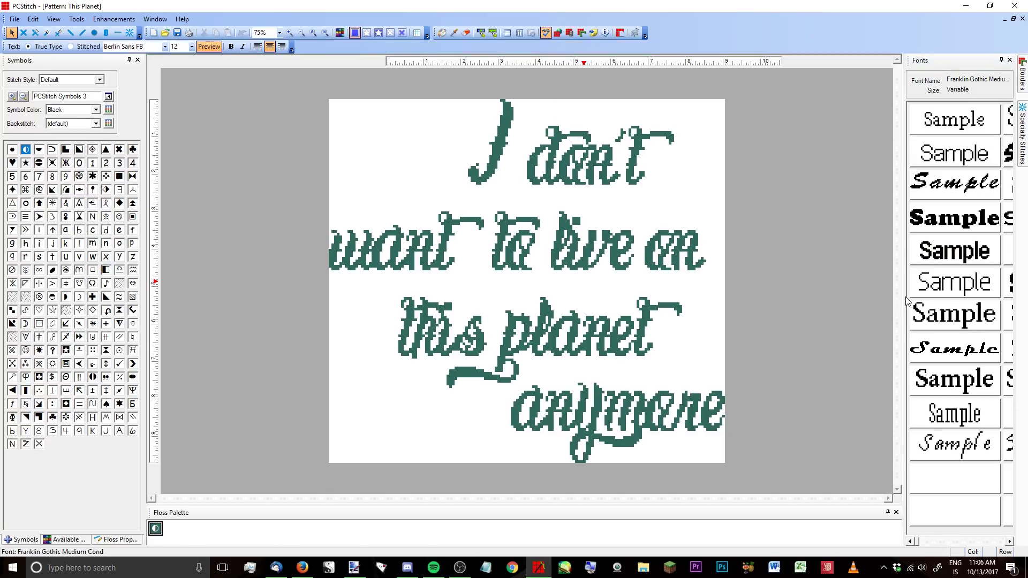
{"action": "left_click_drag", "start_coordinate": [707, 304], "coordinate": [394, 304]}
{"action": "left_click_drag", "start_coordinate": [1011, 115], "coordinate": [953, 501]}
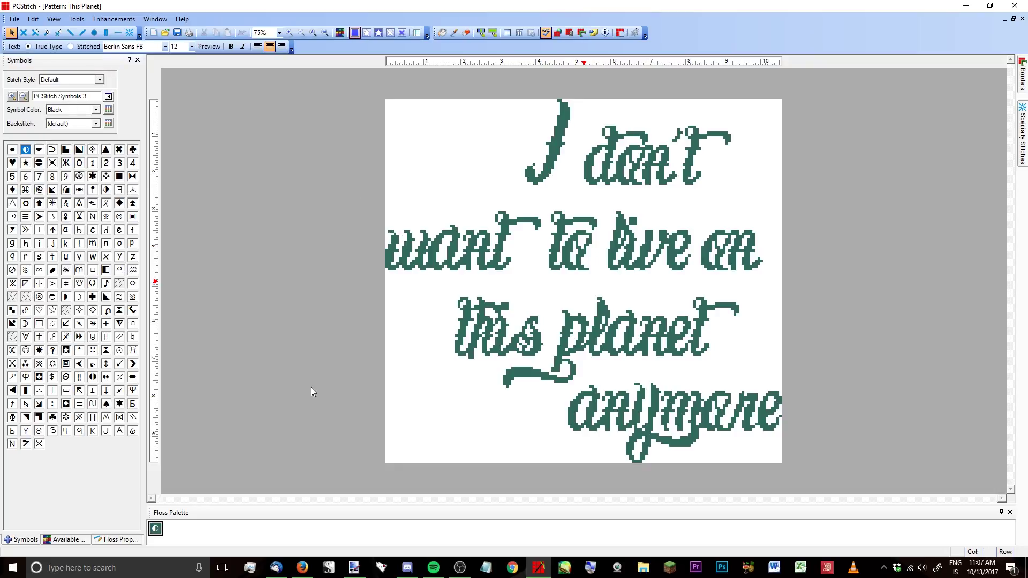
Switch to Firefox and open the Gothic > Celtic font category on dafont.com
{"action": "left_click", "coordinate": [301, 572]}
{"action": "scroll", "coordinate": [213, 402], "scroll_direction": "up", "scroll_amount": 1}
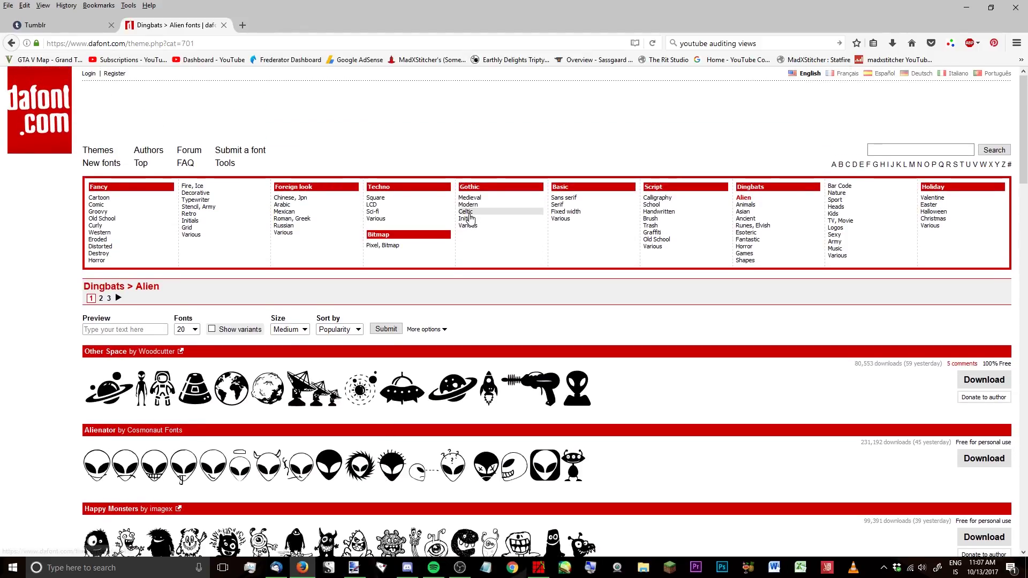
{"action": "left_click", "coordinate": [470, 216]}
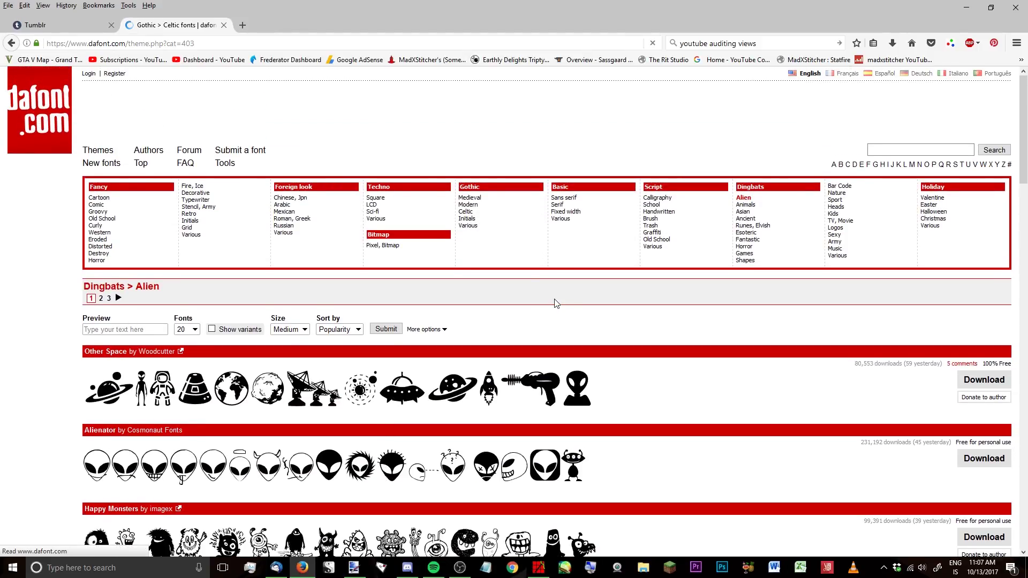
{"action": "scroll", "coordinate": [541, 347], "scroll_direction": "down", "scroll_amount": 3}
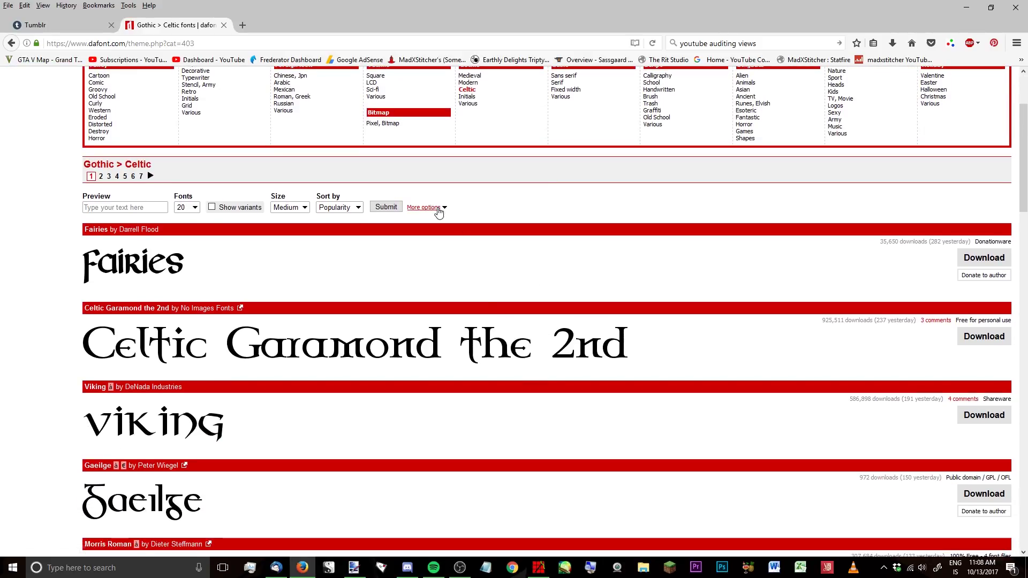
Filter the Celtic fonts to show only those licensed as Public domain / GPL / OFL and 100% Free
{"action": "left_click", "coordinate": [443, 211]}
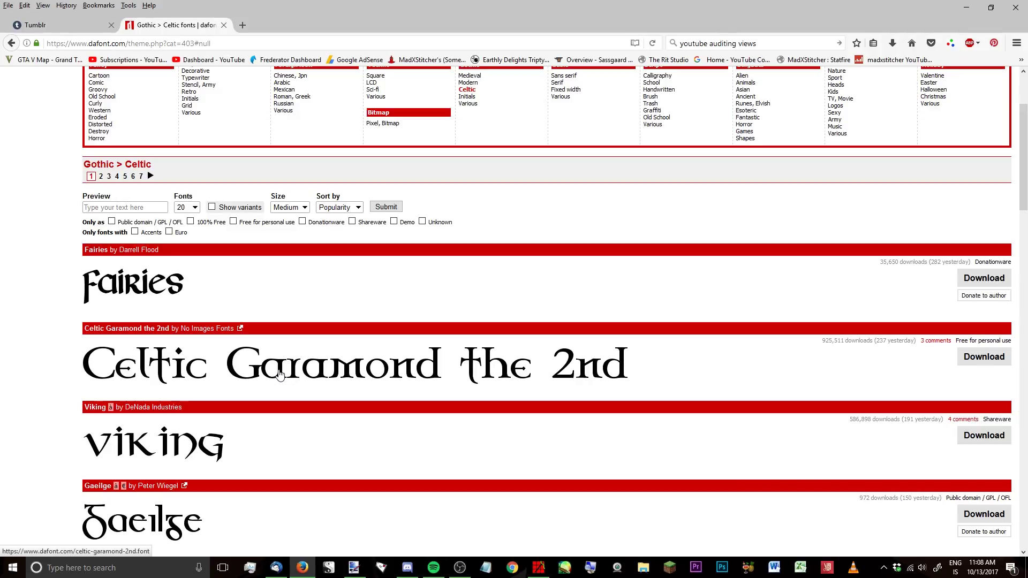
{"action": "scroll", "coordinate": [399, 283], "scroll_direction": "up", "scroll_amount": 2}
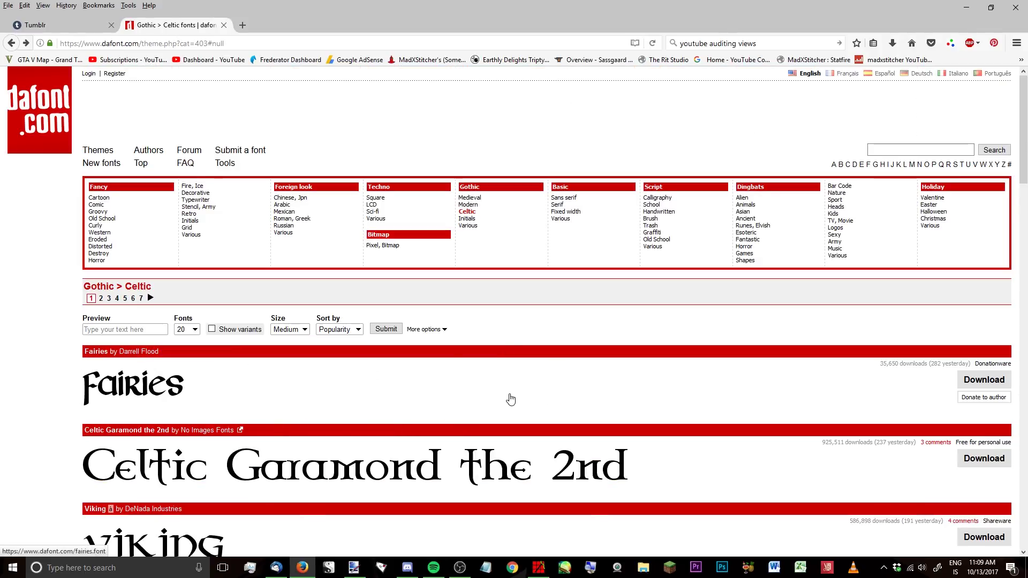
{"action": "left_click", "coordinate": [425, 329]}
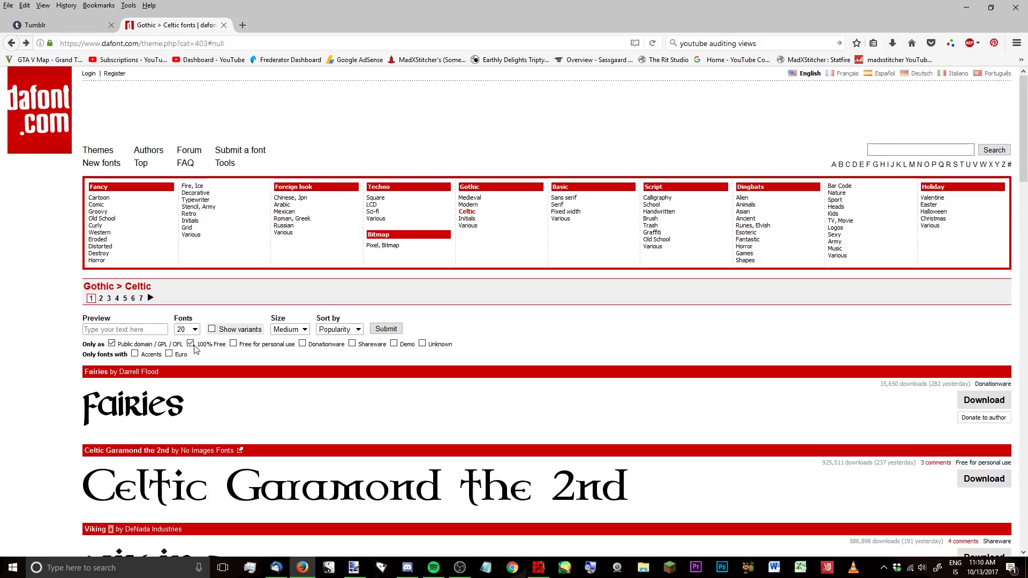
{"action": "left_click", "coordinate": [386, 328]}
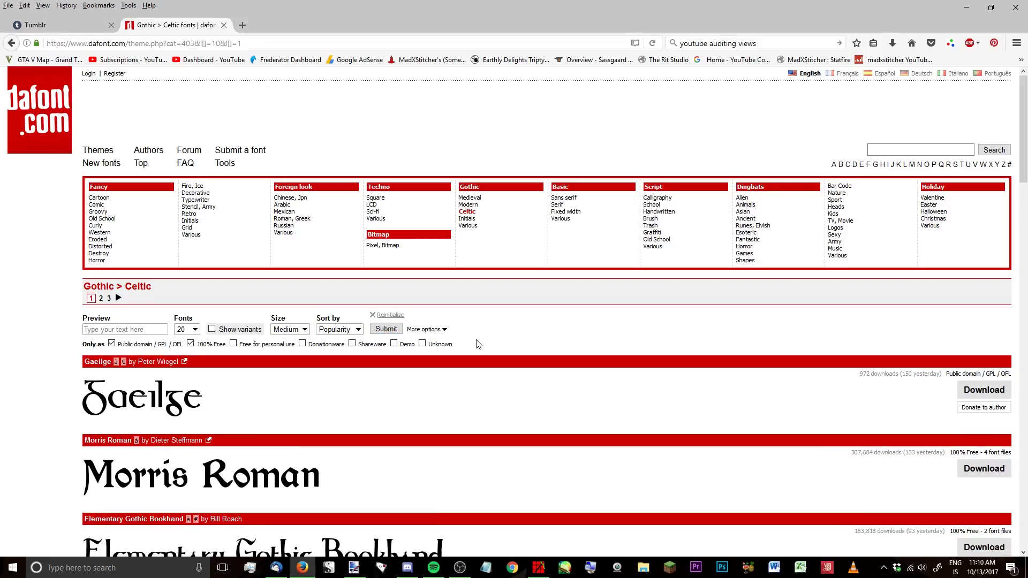
Look through the filtered Celtic fonts and open the page of the Gothic Birthday Cake font
{"action": "scroll", "coordinate": [486, 347], "scroll_direction": "down", "scroll_amount": 1}
{"action": "scroll", "coordinate": [486, 347], "scroll_direction": "down", "scroll_amount": 1}
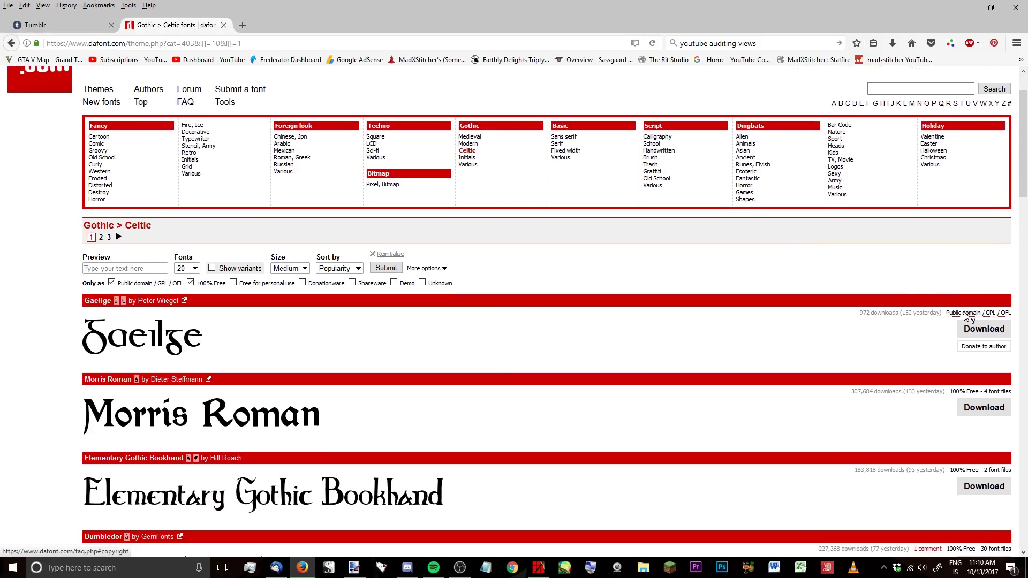
{"action": "scroll", "coordinate": [970, 408], "scroll_direction": "down", "scroll_amount": 2}
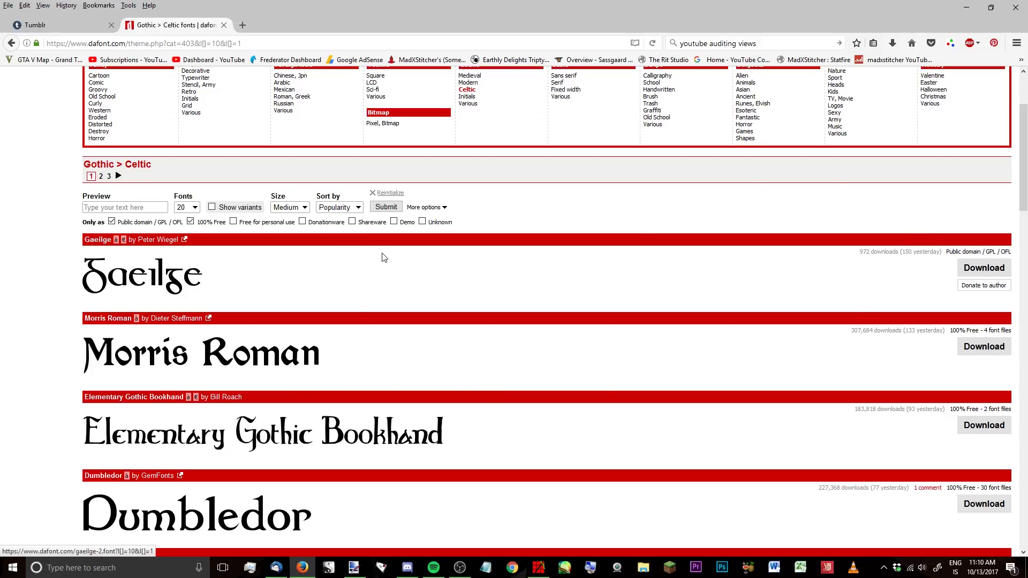
{"action": "scroll", "coordinate": [384, 257], "scroll_direction": "down", "scroll_amount": 5}
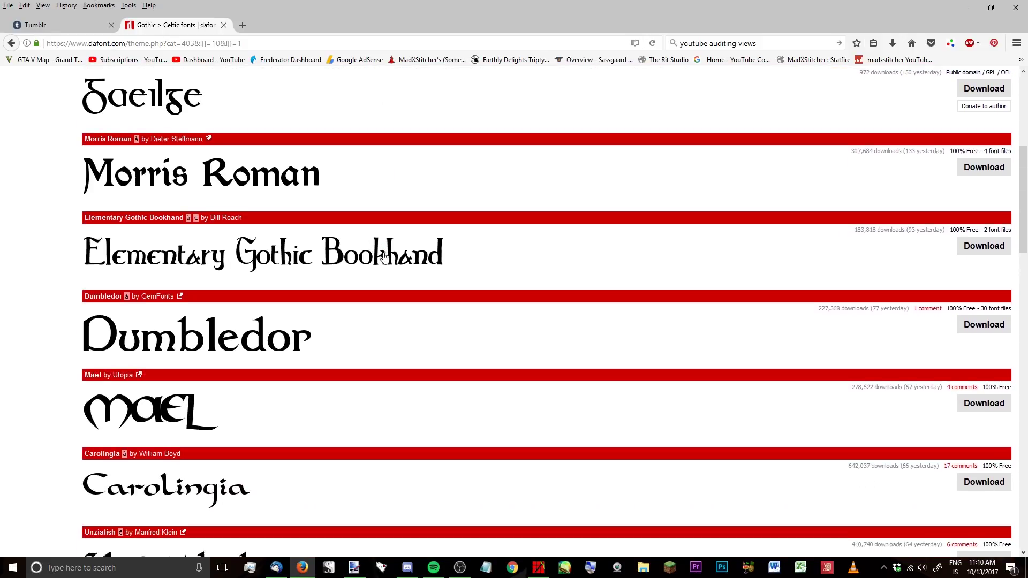
{"action": "scroll", "coordinate": [384, 258], "scroll_direction": "down", "scroll_amount": 11}
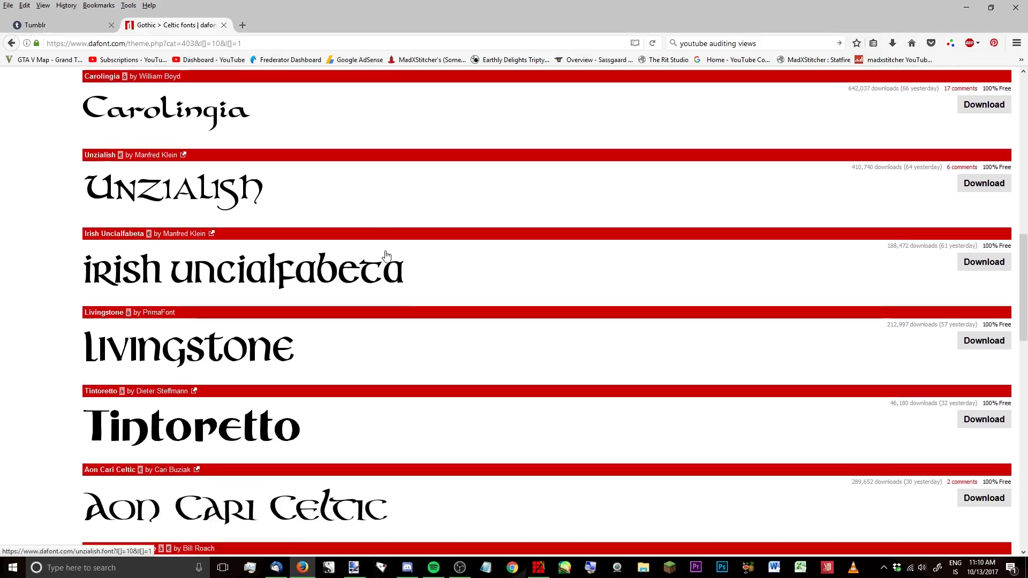
{"action": "scroll", "coordinate": [386, 255], "scroll_direction": "down", "scroll_amount": 7}
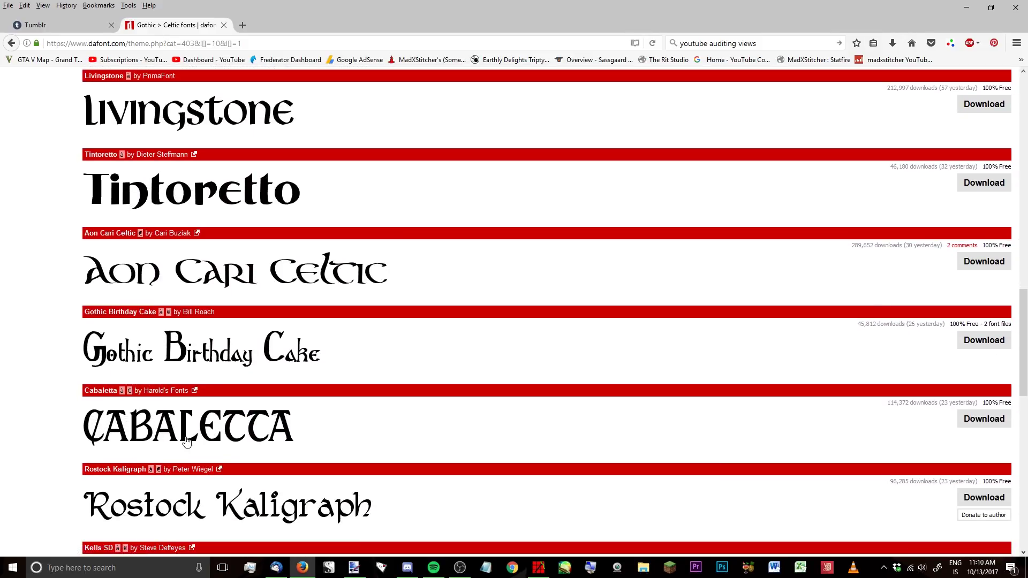
{"action": "scroll", "coordinate": [193, 438], "scroll_direction": "up", "scroll_amount": 4}
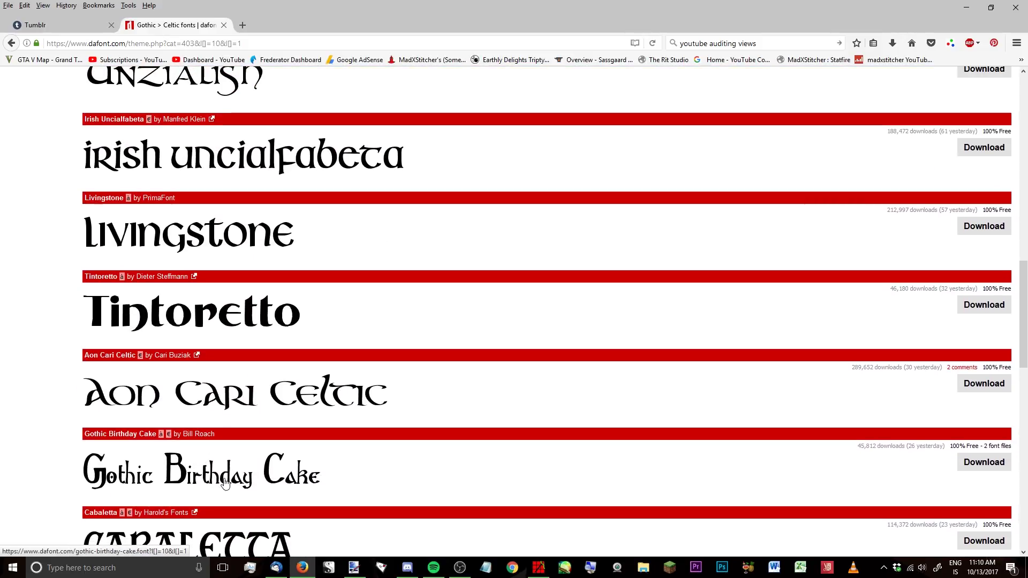
{"action": "scroll", "coordinate": [225, 484], "scroll_direction": "down", "scroll_amount": 2}
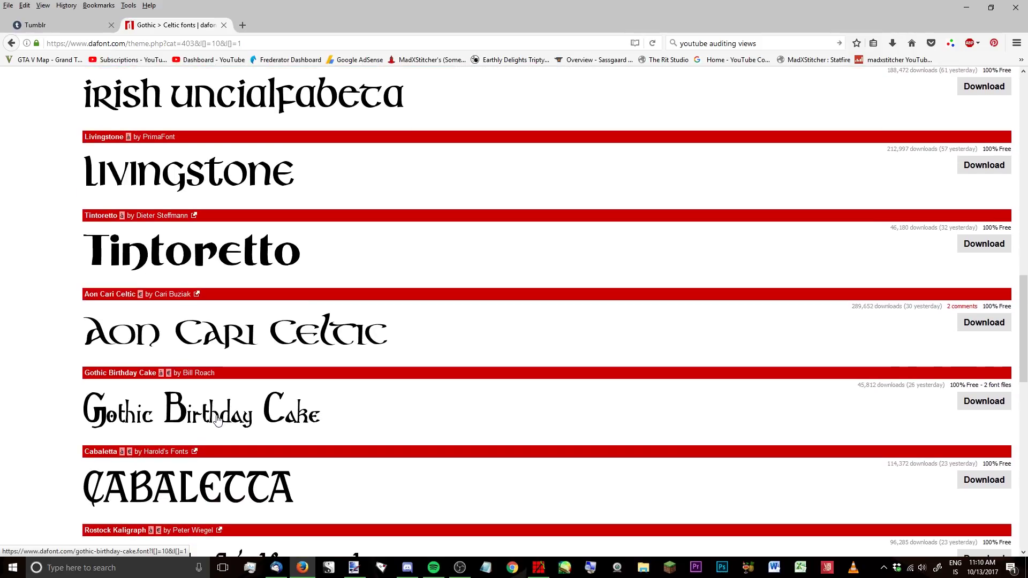
{"action": "left_click", "coordinate": [217, 419]}
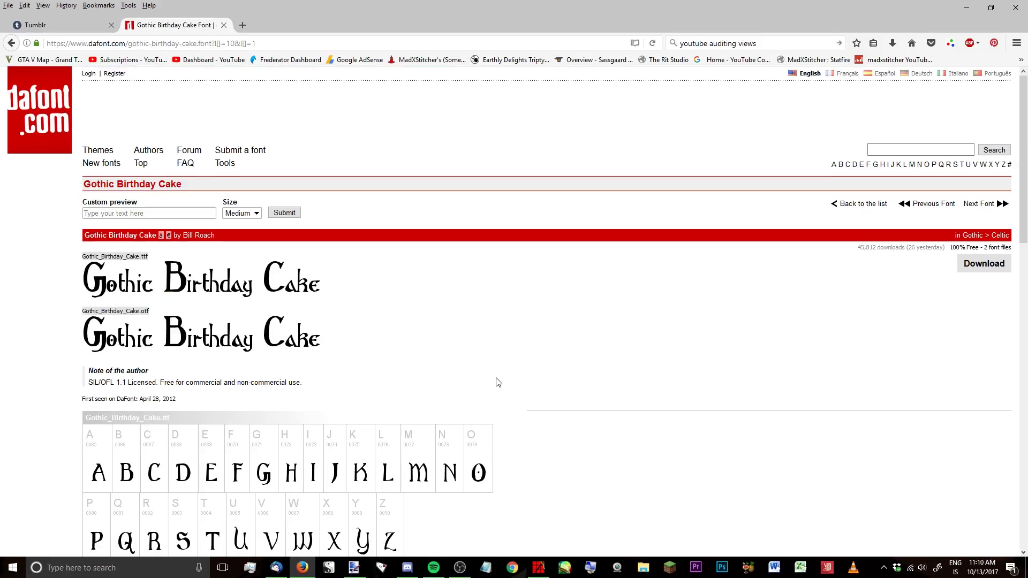
Review the Gothic Birthday Cake character set, then download the font and save gothic_birthday_cake.zip
{"action": "scroll", "coordinate": [498, 381], "scroll_direction": "down", "scroll_amount": 18}
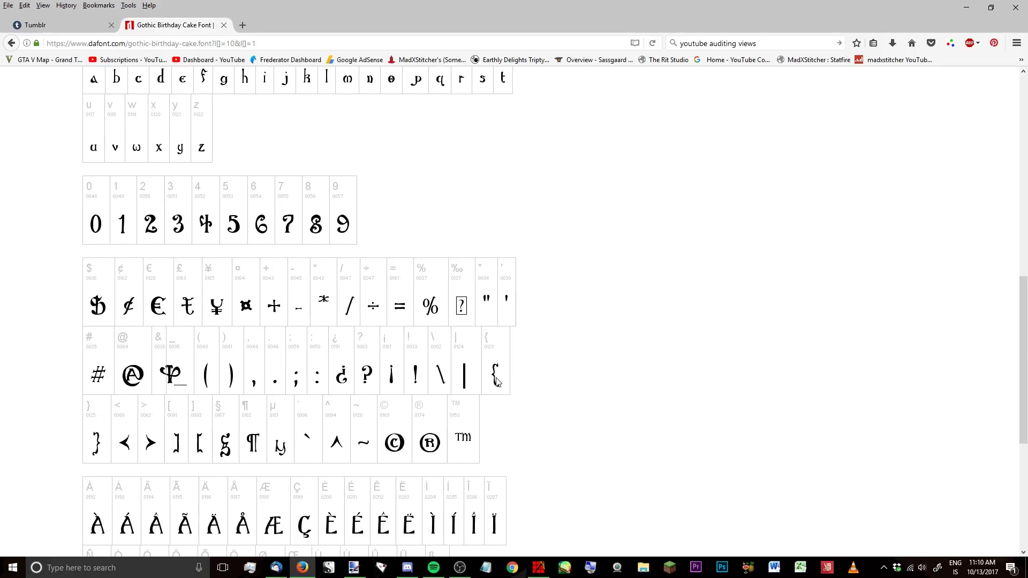
{"action": "scroll", "coordinate": [569, 358], "scroll_direction": "down", "scroll_amount": 9}
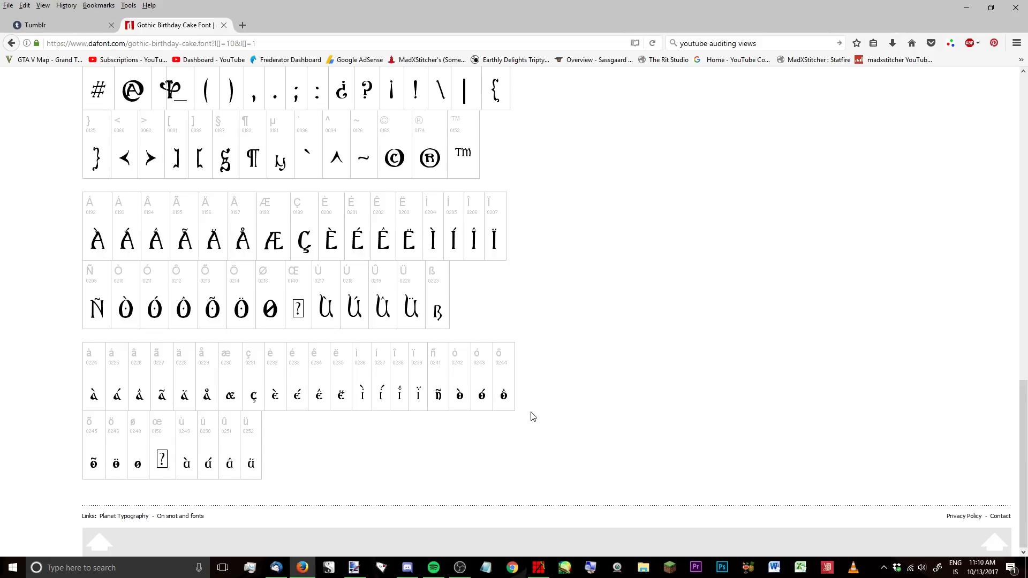
{"action": "scroll", "coordinate": [533, 416], "scroll_direction": "up", "scroll_amount": 8}
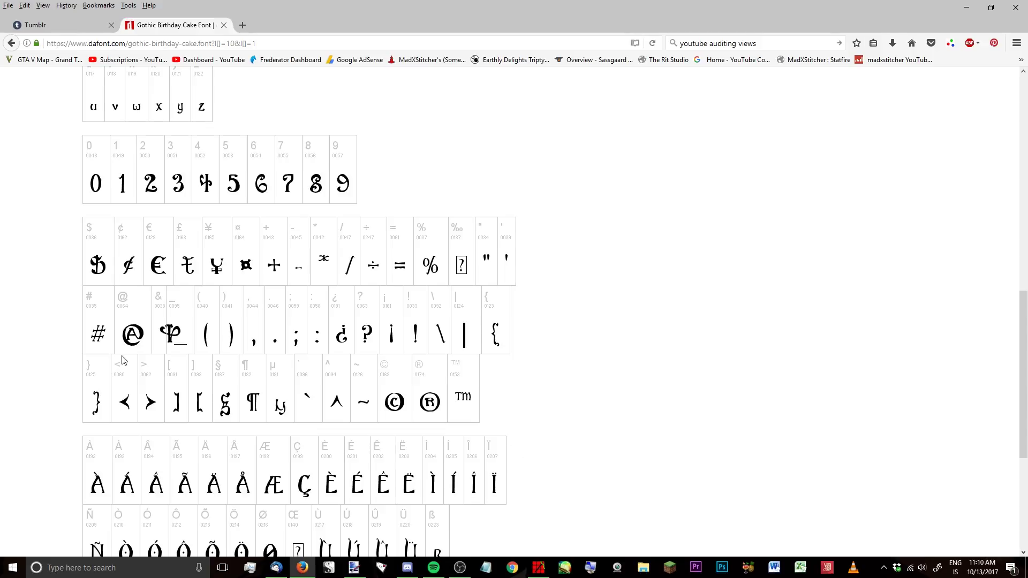
{"action": "scroll", "coordinate": [246, 435], "scroll_direction": "up", "scroll_amount": 15}
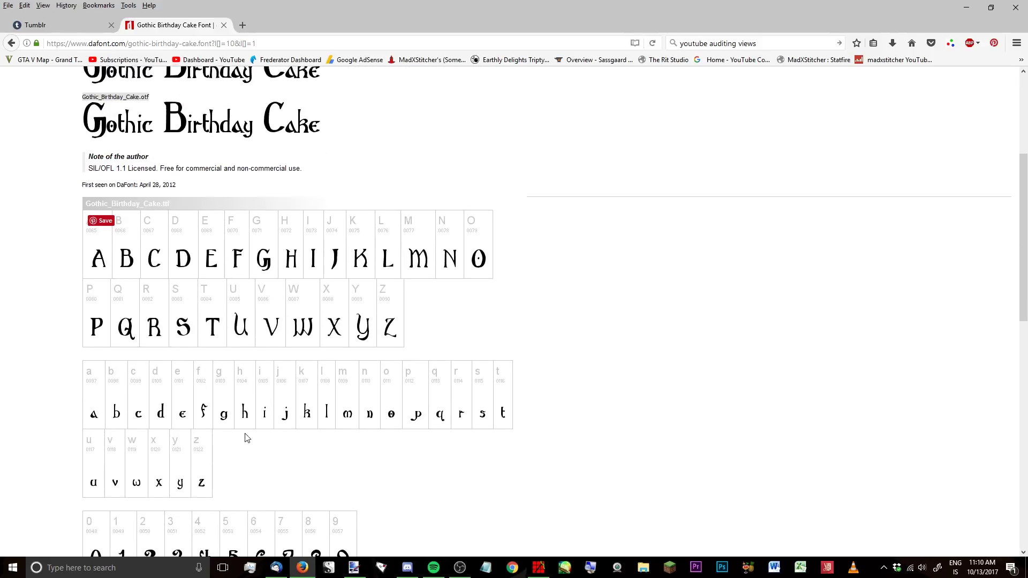
{"action": "scroll", "coordinate": [266, 418], "scroll_direction": "up", "scroll_amount": 2}
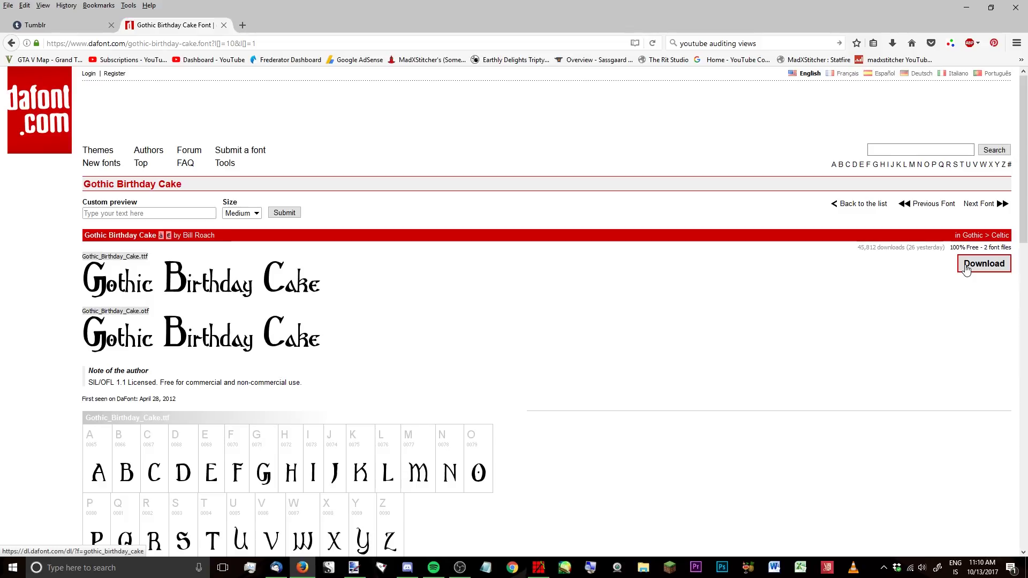
{"action": "left_click", "coordinate": [983, 264]}
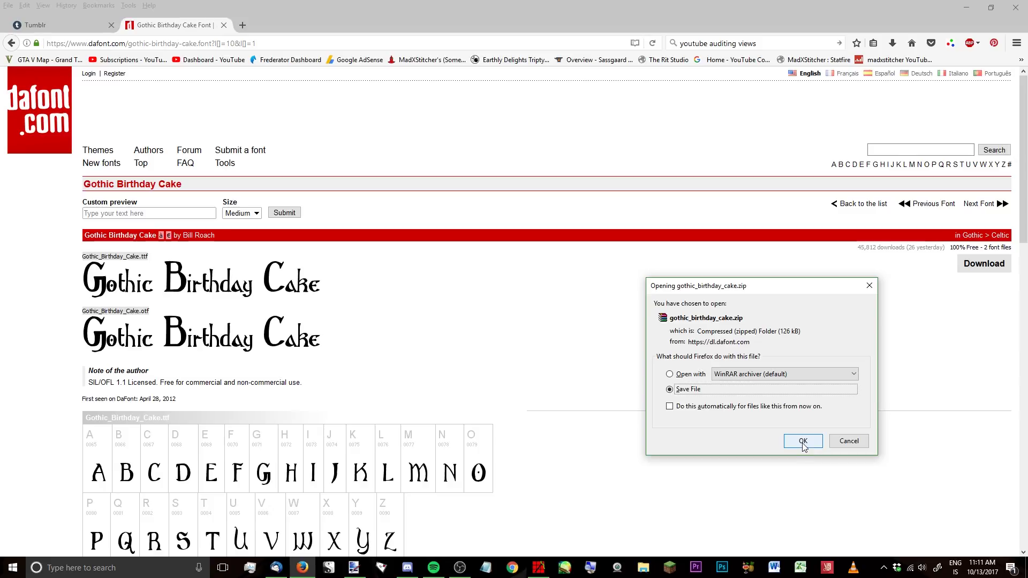
{"action": "left_click", "coordinate": [803, 443]}
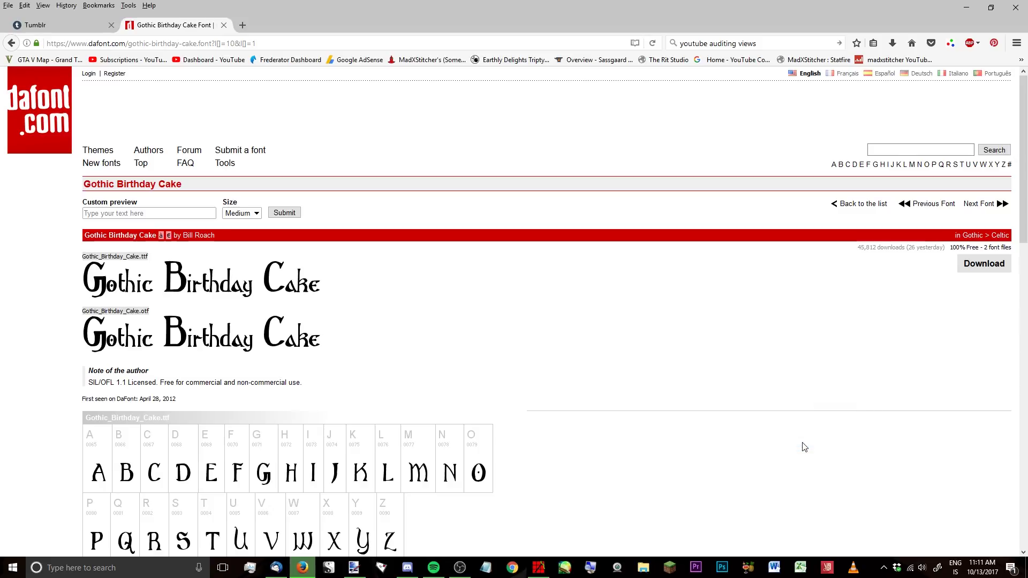
Open the downloaded gothic_birthday_cake.zip in WinRAR and widen the Name column to show the full file names
{"action": "left_click_drag", "start_coordinate": [1023, 160], "coordinate": [923, 101]}
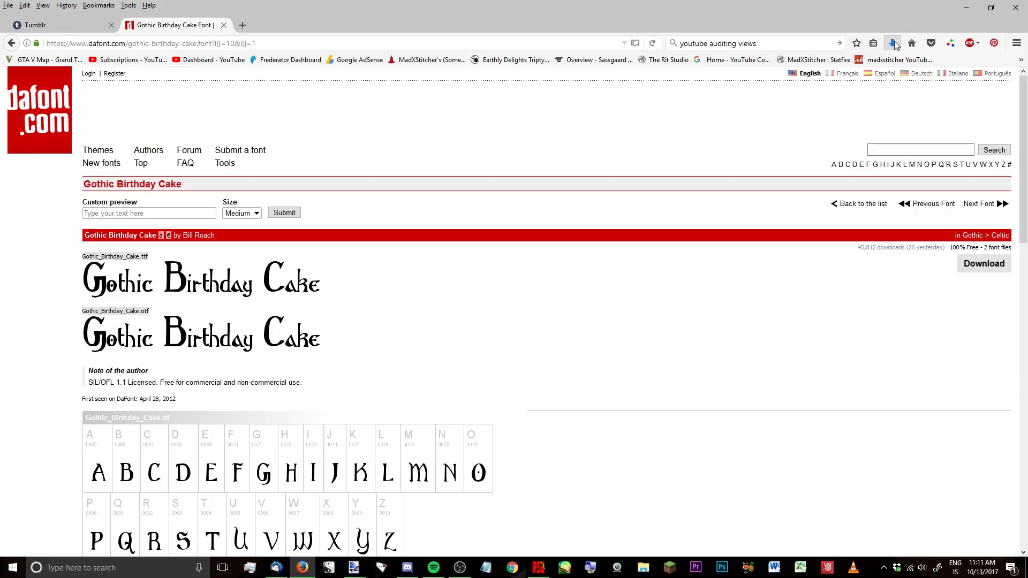
{"action": "left_click", "coordinate": [717, 72]}
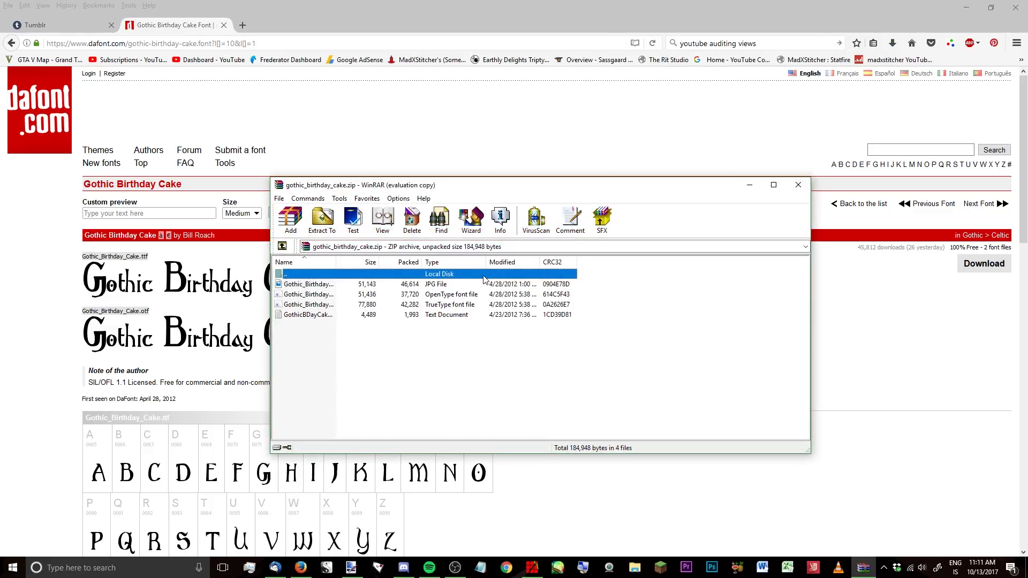
{"action": "left_click", "coordinate": [623, 279]}
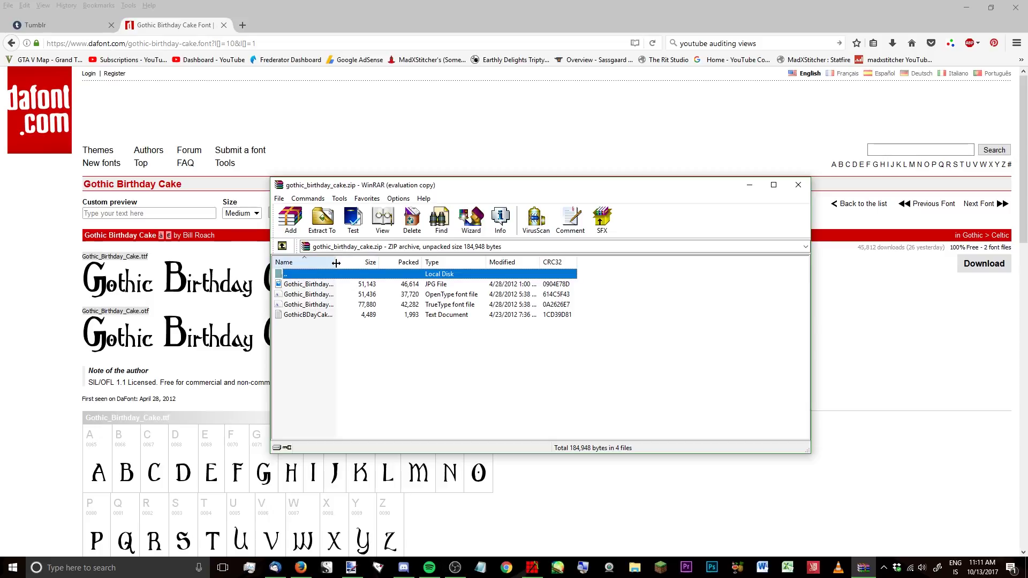
{"action": "left_click_drag", "start_coordinate": [336, 263], "coordinate": [413, 263]}
Install the TrueType font Gothic_Birthday_Cake.ttf from the archive and close its preview
{"action": "left_click", "coordinate": [319, 304]}
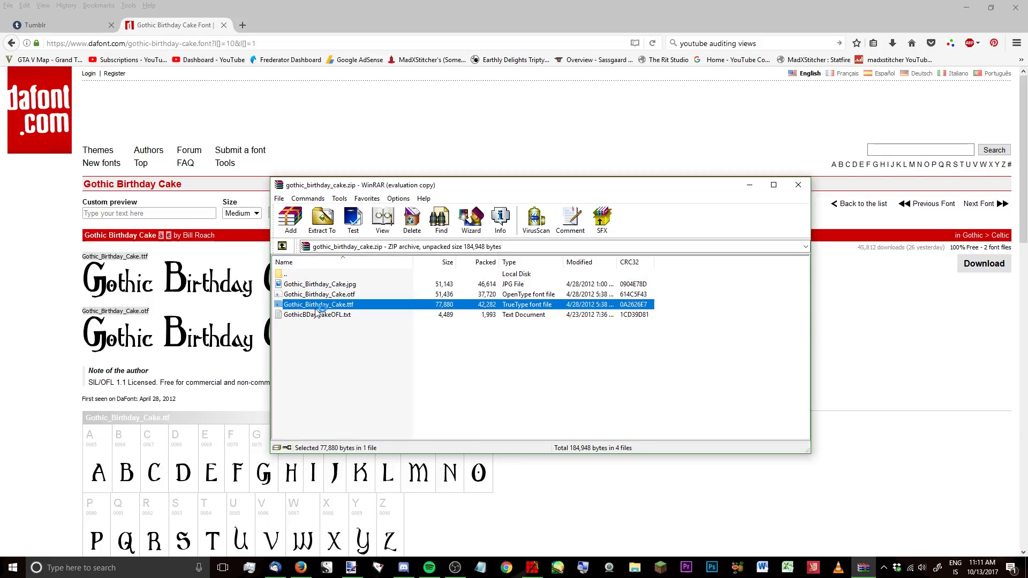
{"action": "left_click", "coordinate": [203, 142]}
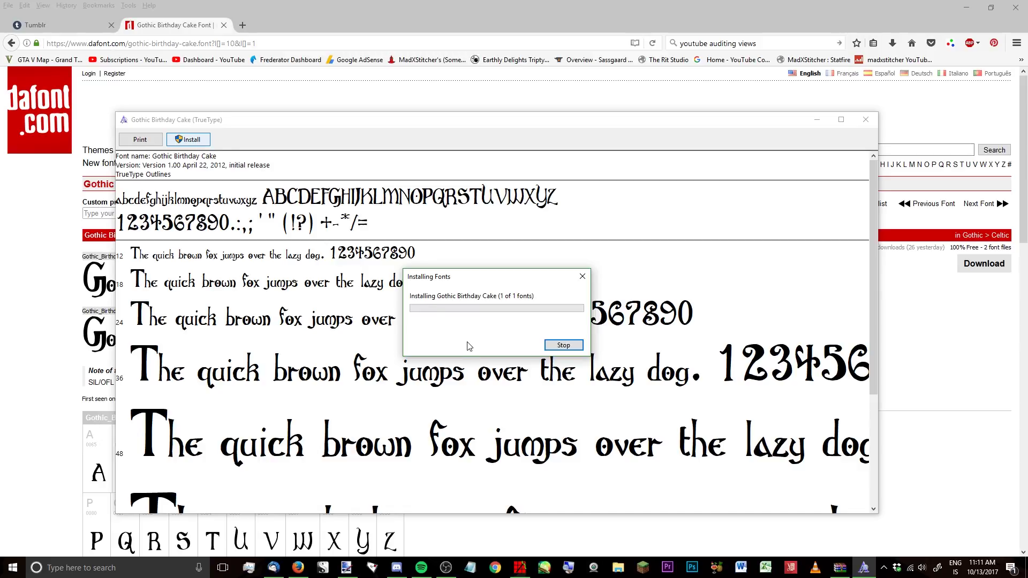
{"action": "left_click", "coordinate": [865, 120]}
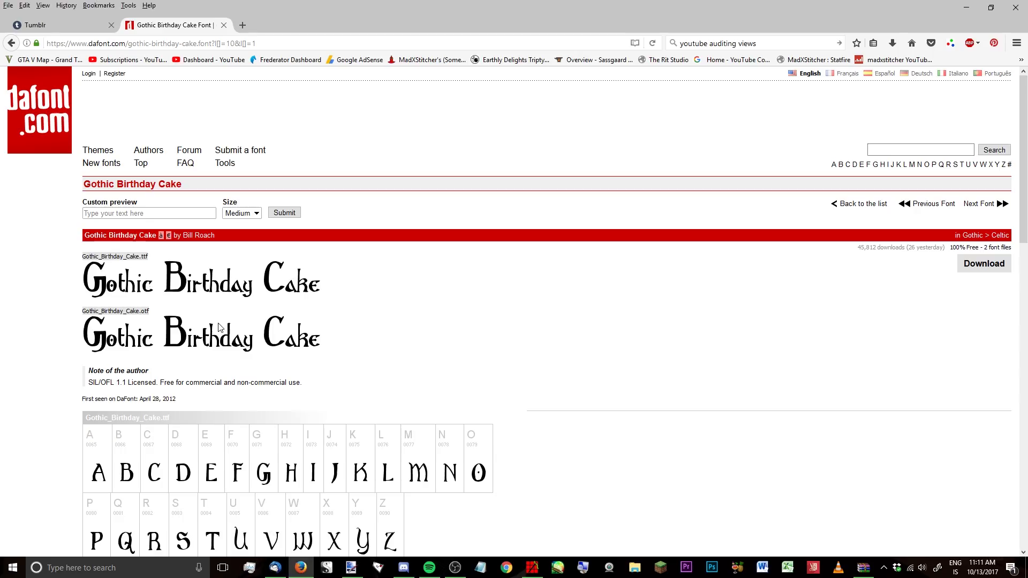
Switch to paint.net and write "Hello, World!" on the blank canvas with the Text tool in the Gothic Birthday Cake font
{"action": "left_click", "coordinate": [351, 567]}
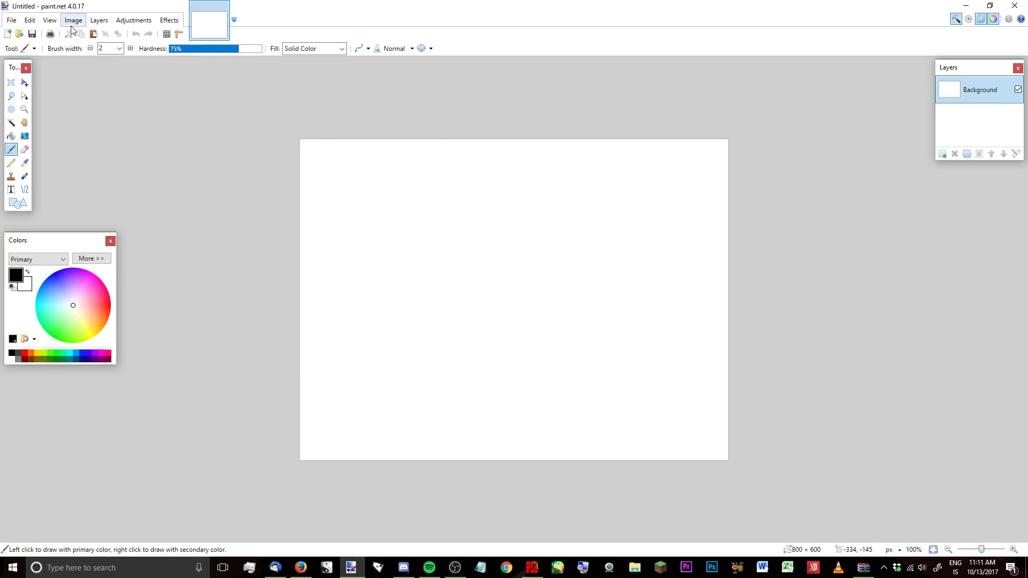
{"action": "left_click", "coordinate": [14, 190]}
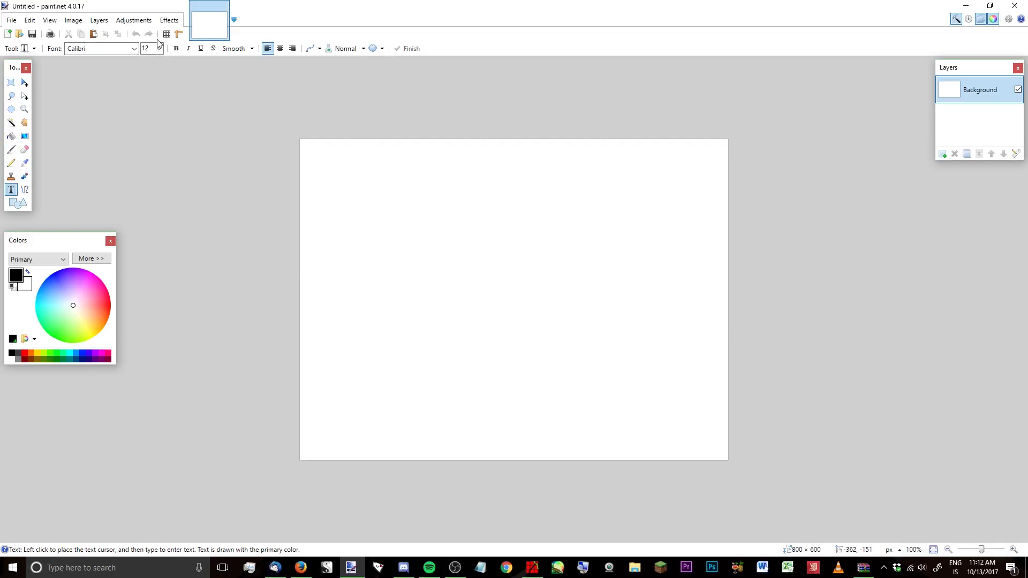
{"action": "left_click", "coordinate": [134, 49]}
{"action": "left_click_drag", "start_coordinate": [214, 117], "coordinate": [214, 173]}
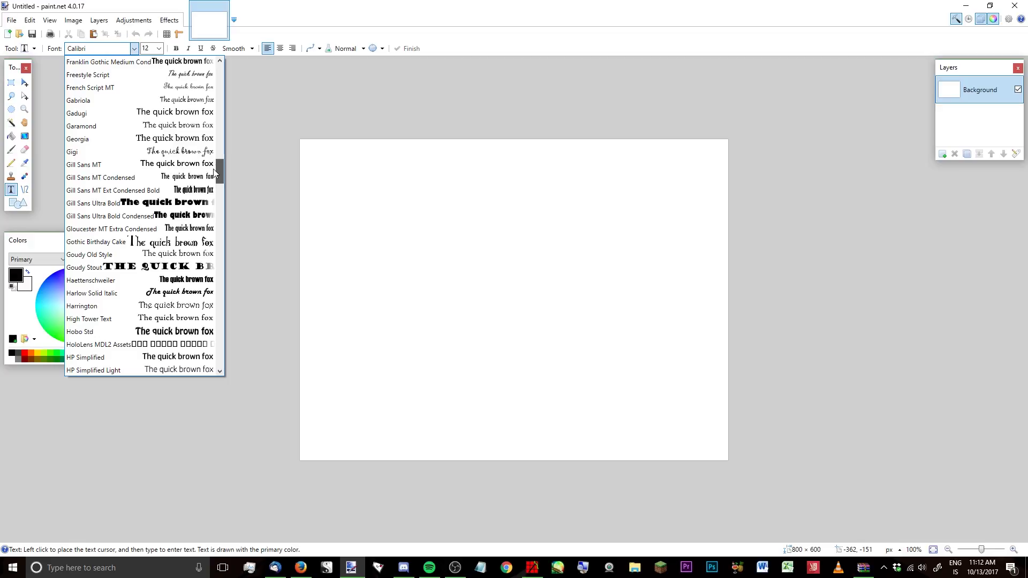
{"action": "left_click", "coordinate": [149, 241]}
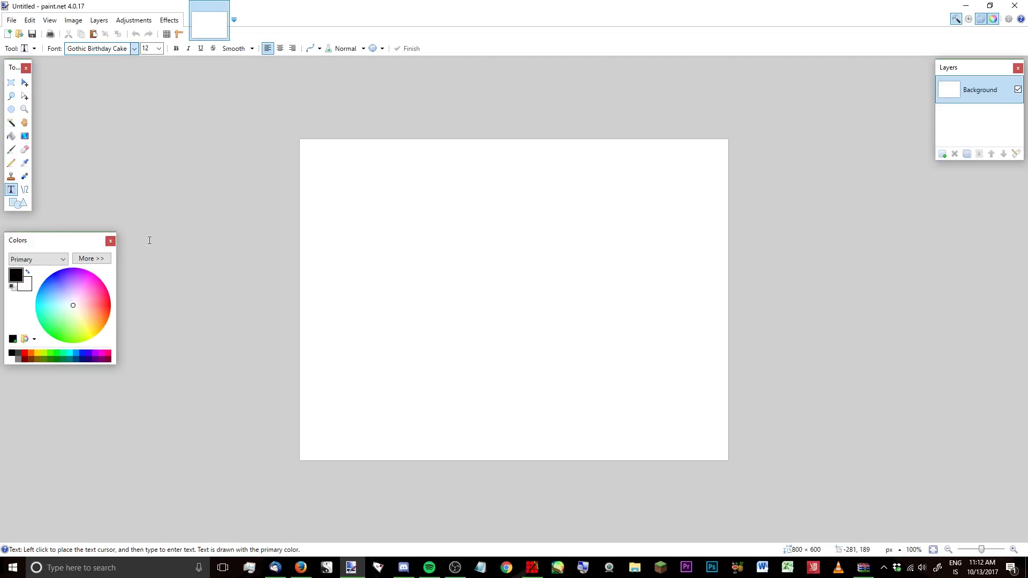
{"action": "left_click", "coordinate": [339, 231]}
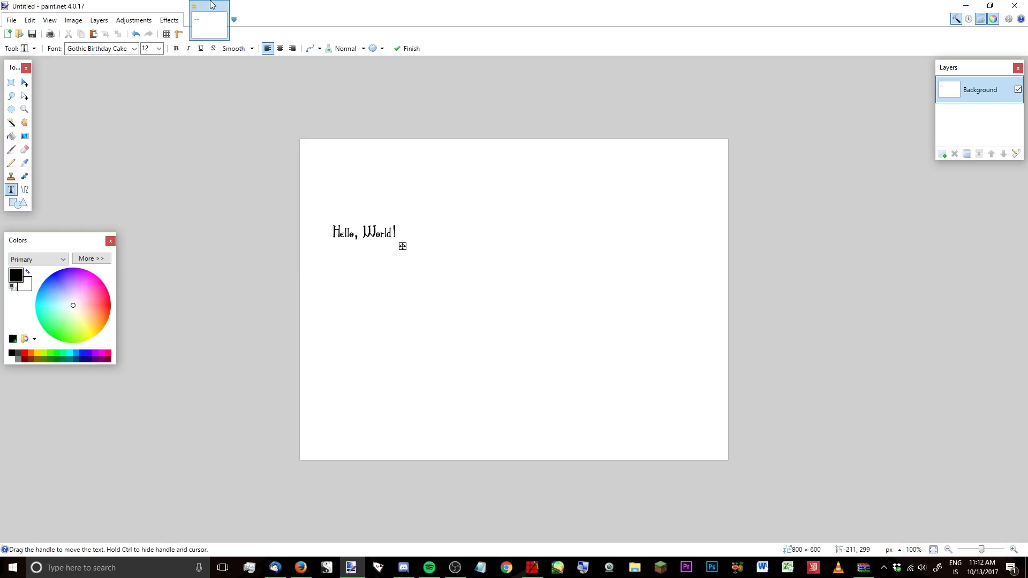
Zoom in on the "Hello, World!" lettering and turn off antialiasing so its pixels have hard edges
{"action": "scroll", "coordinate": [339, 231], "scroll_direction": "up", "scroll_amount": 8, "text": "ctrl"}
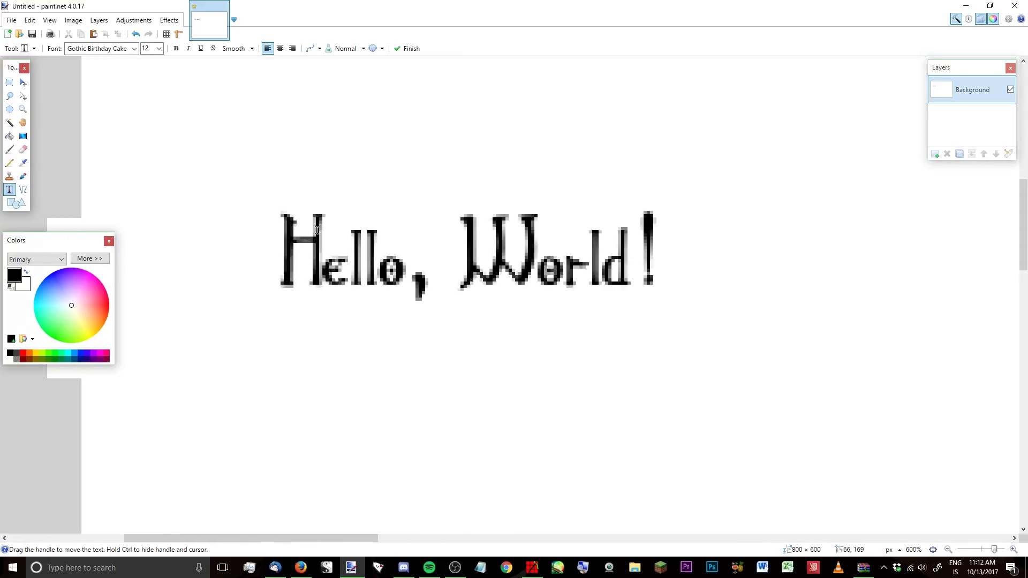
{"action": "scroll", "coordinate": [327, 233], "scroll_direction": "up", "scroll_amount": 5, "text": "ctrl"}
{"action": "scroll", "coordinate": [348, 236], "scroll_direction": "down", "scroll_amount": 2, "text": "ctrl"}
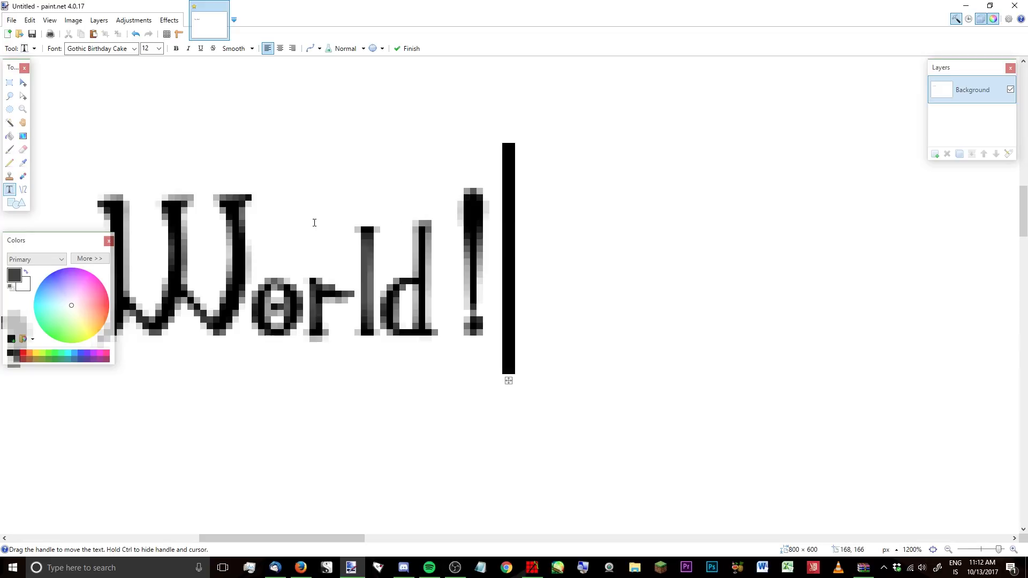
{"action": "left_click_drag", "start_coordinate": [326, 538], "coordinate": [249, 535]}
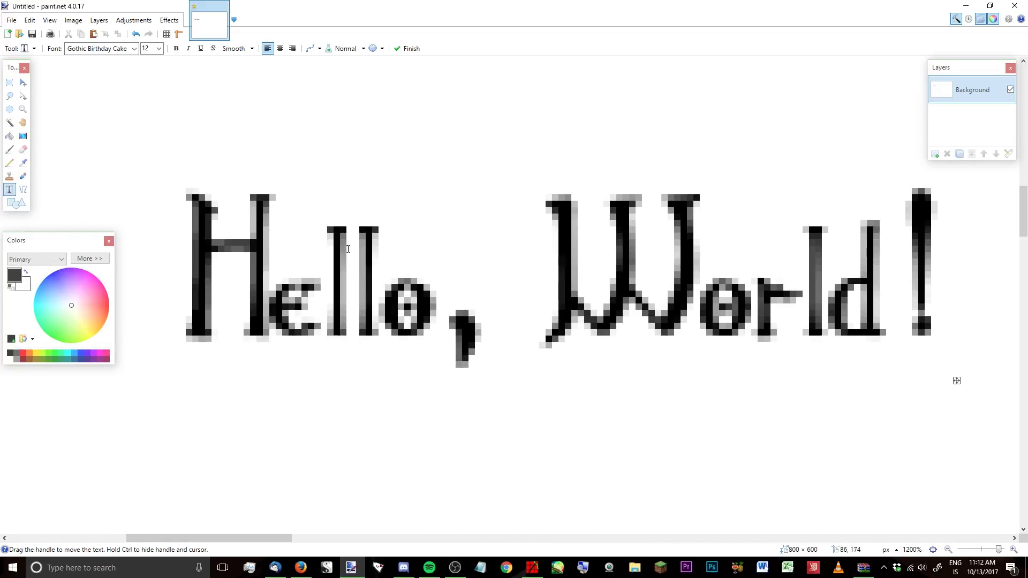
{"action": "left_click", "coordinate": [312, 53]}
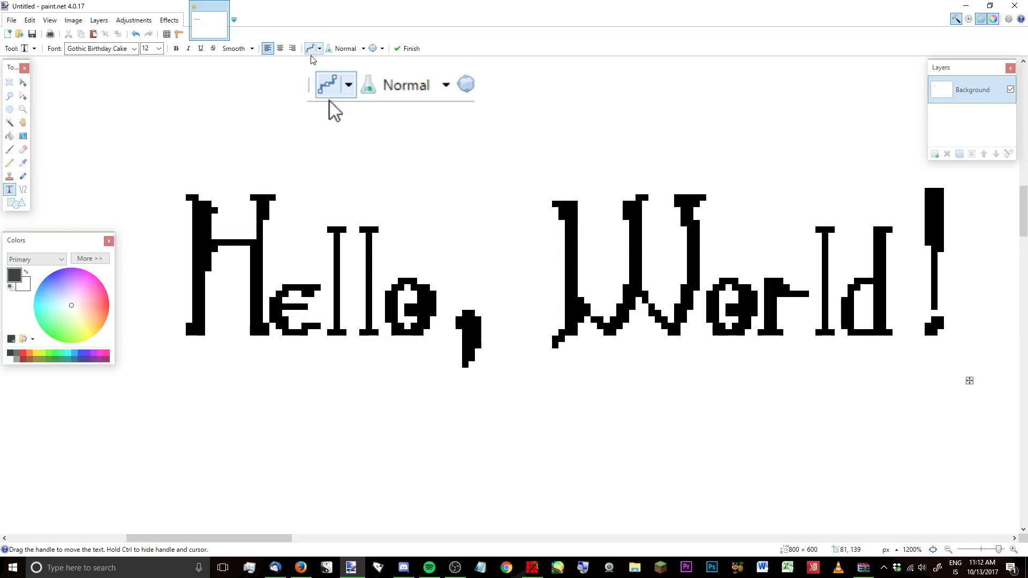
{"action": "mouse_move", "coordinate": [285, 539]}
{"action": "left_mouse_down"}
{"action": "mouse_move", "coordinate": [328, 538]}
{"action": "mouse_move", "coordinate": [287, 537]}
{"action": "left_mouse_up"}
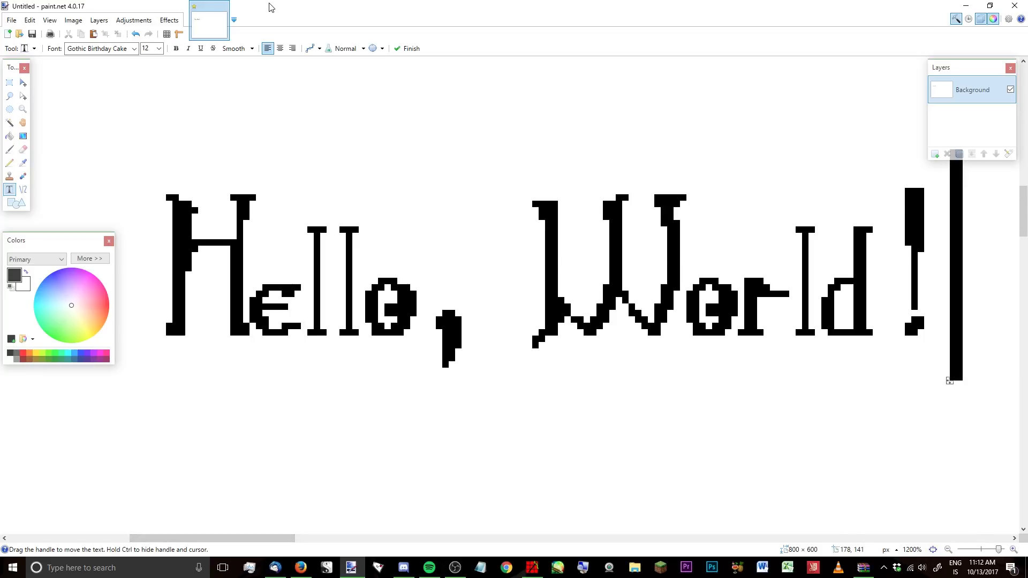
Close the untitled image with the "Hello, World!" text and discard its unsaved changes
{"action": "scroll", "coordinate": [558, 332], "scroll_direction": "down", "scroll_amount": 12, "text": "ctrl"}
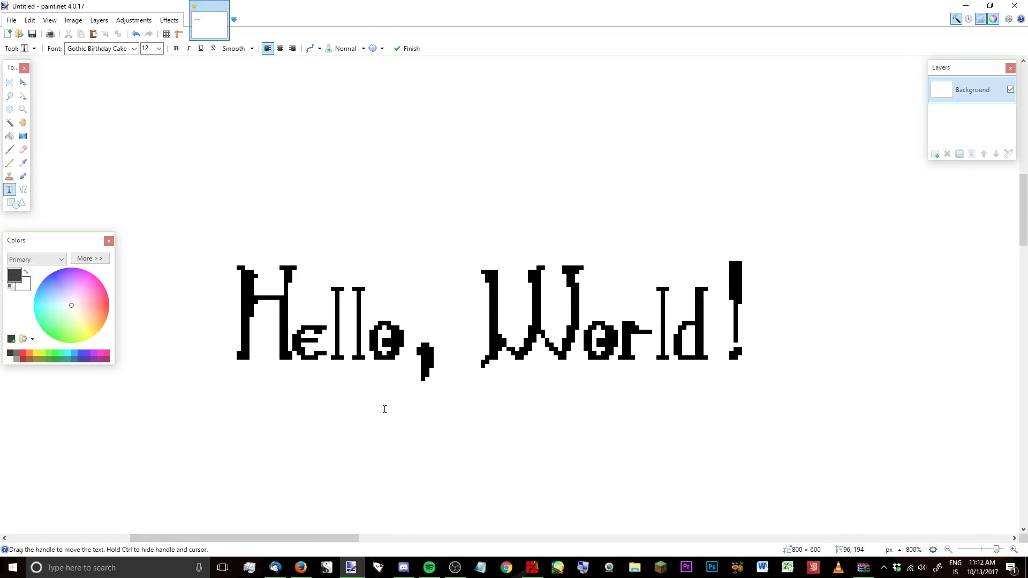
{"action": "scroll", "coordinate": [482, 306], "scroll_direction": "down", "scroll_amount": 2, "text": "ctrl"}
{"action": "scroll", "coordinate": [509, 328], "scroll_direction": "up", "scroll_amount": 3, "text": "ctrl"}
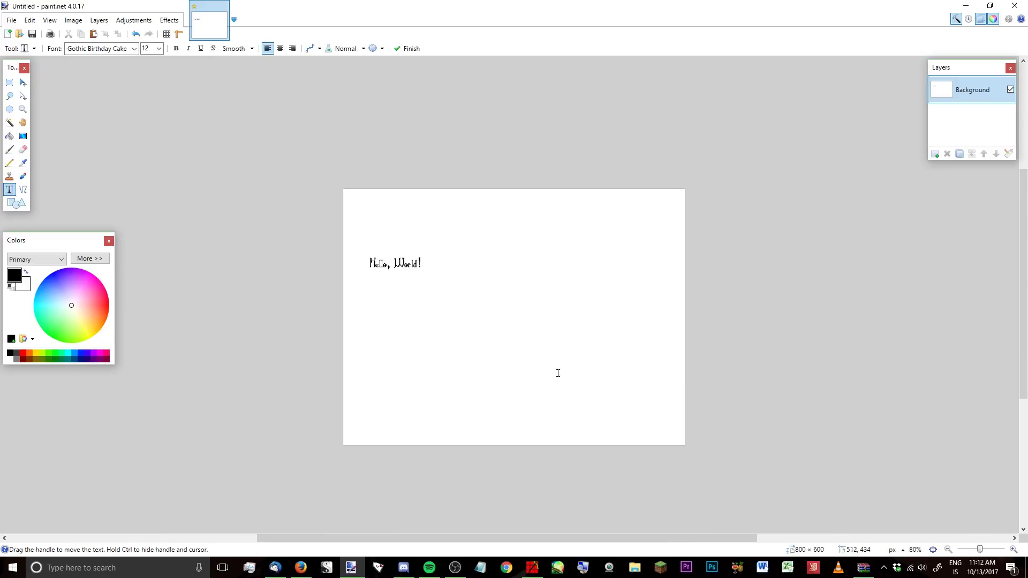
{"action": "scroll", "coordinate": [561, 264], "scroll_direction": "up", "scroll_amount": 1}
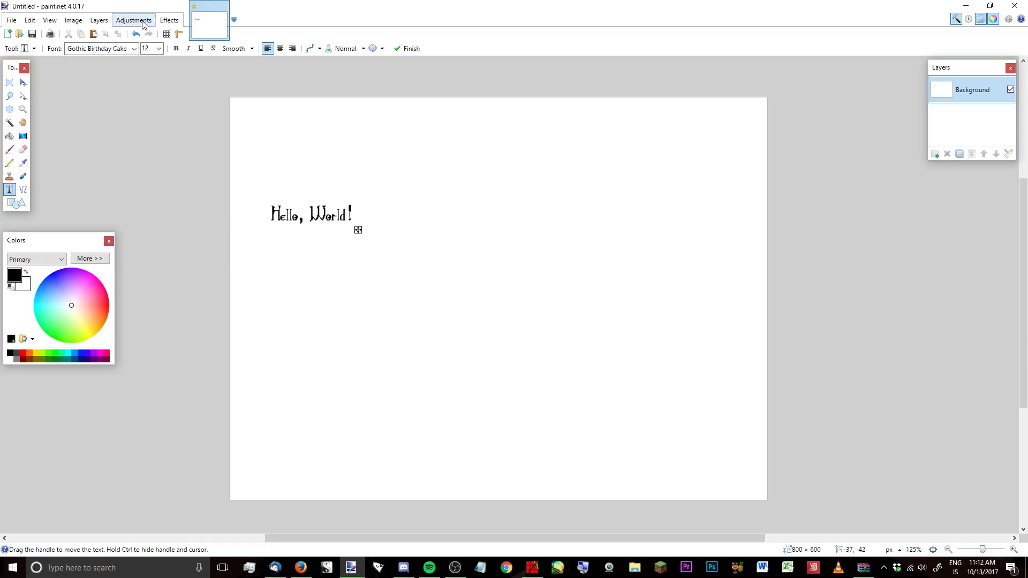
{"action": "left_click", "coordinate": [224, 7]}
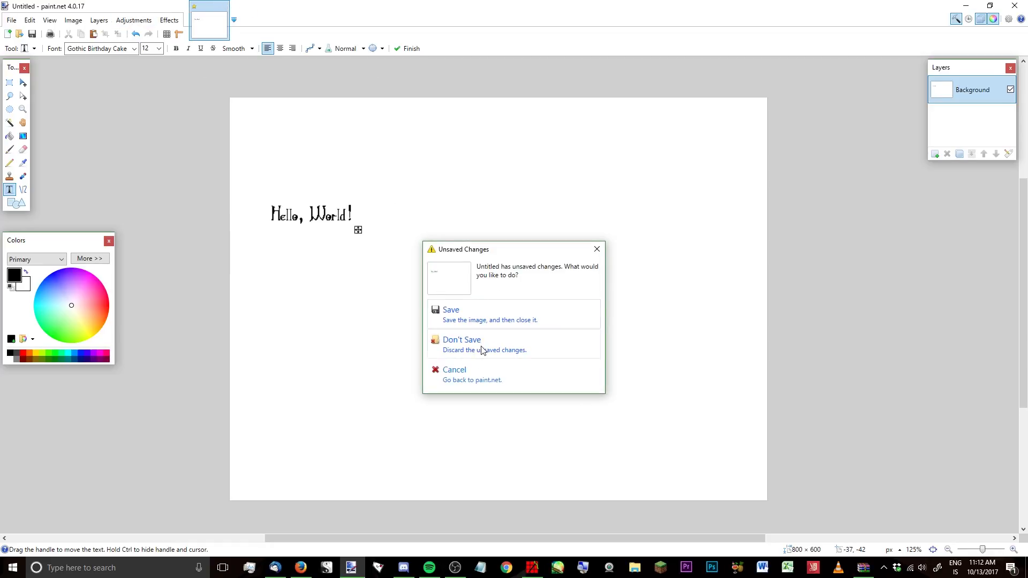
{"action": "left_click", "coordinate": [483, 351]}
Create a new image with a resolution of 14 pixels/inch and a print size of 12 by 8 inches
{"action": "left_click", "coordinate": [13, 25]}
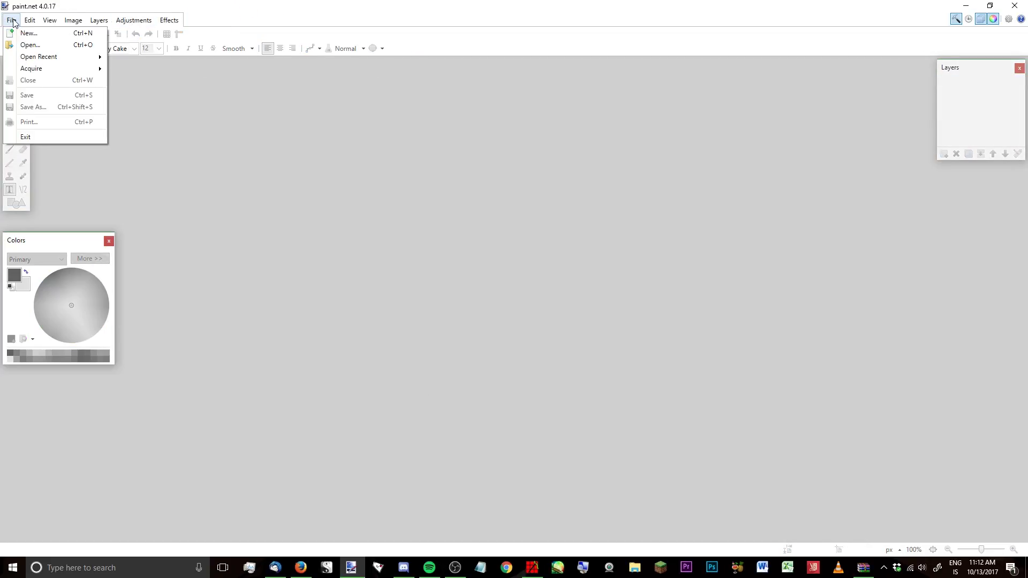
{"action": "left_click", "coordinate": [13, 31]}
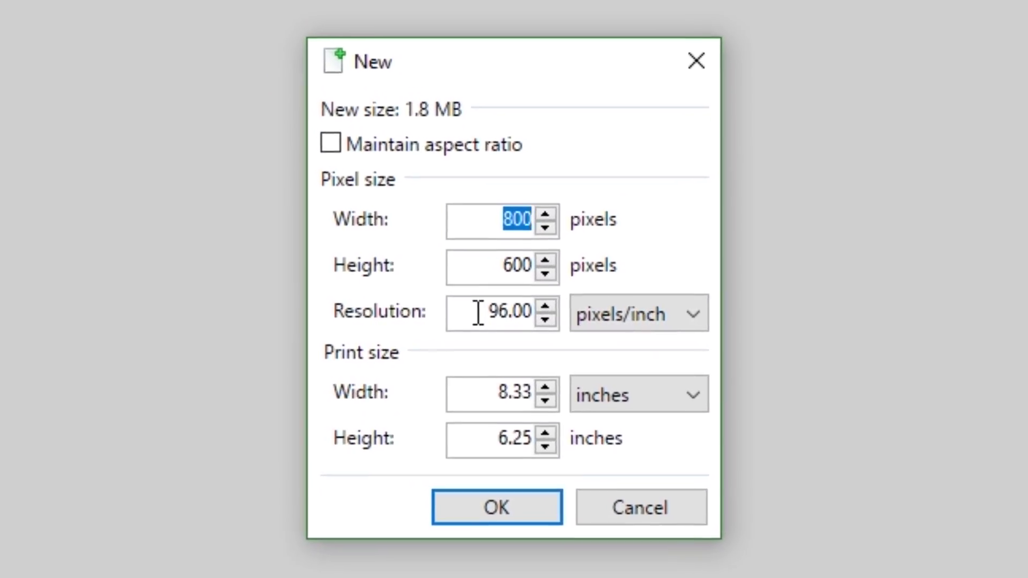
{"action": "double_click", "coordinate": [478, 313]}
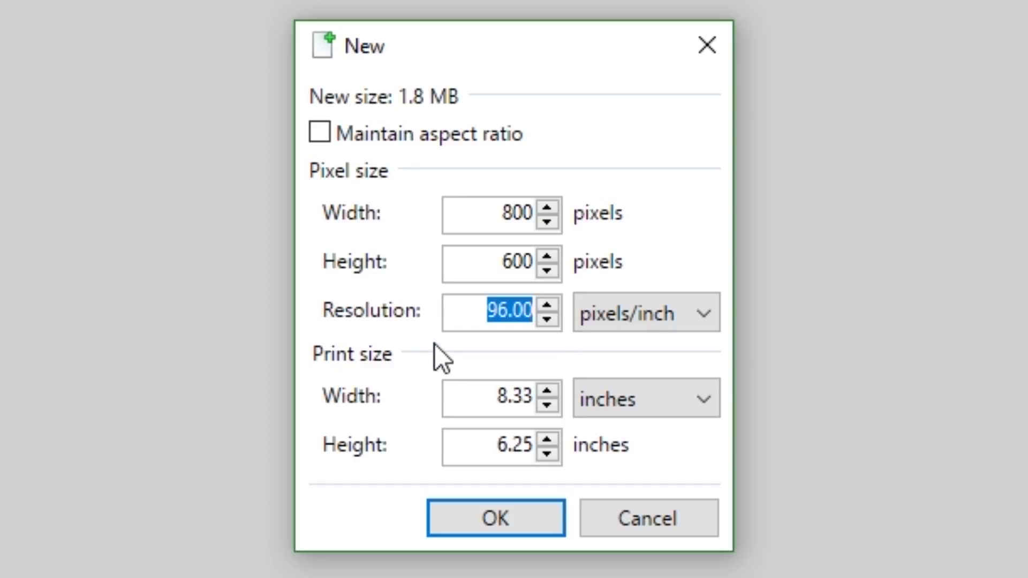
{"action": "type", "text": "14"}
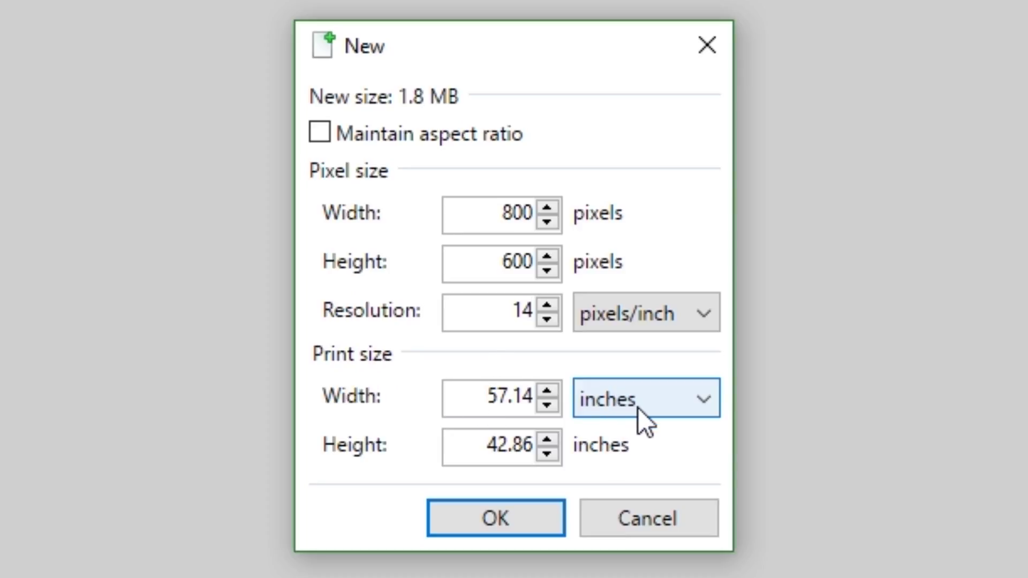
{"action": "left_click", "coordinate": [489, 392]}
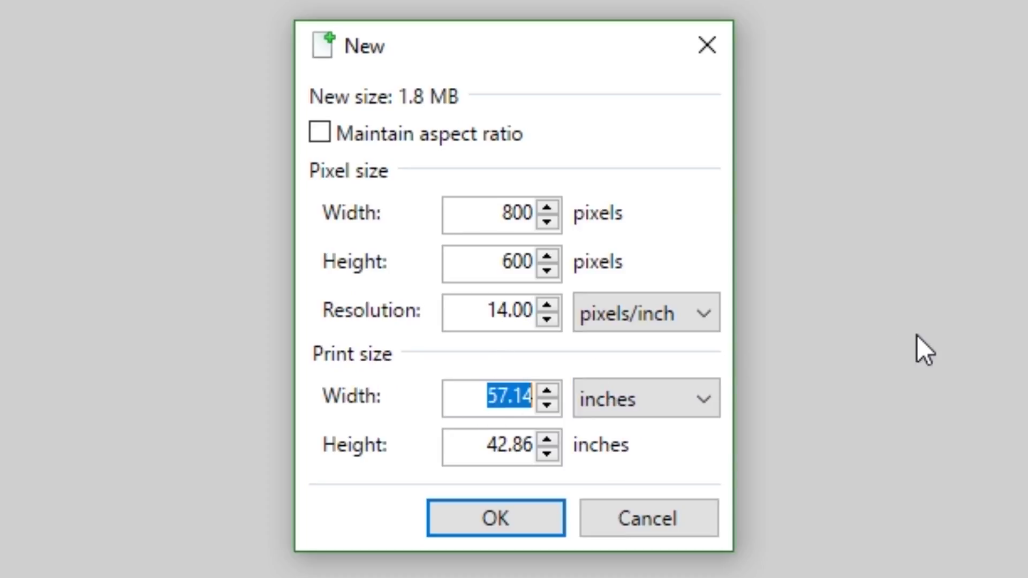
{"action": "type", "text": "12"}
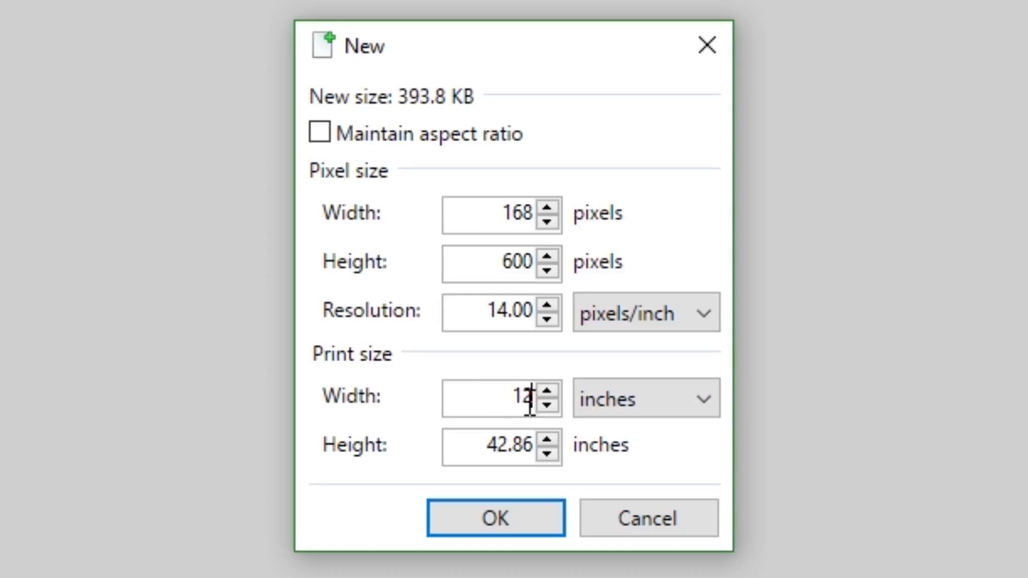
{"action": "left_click", "coordinate": [462, 456]}
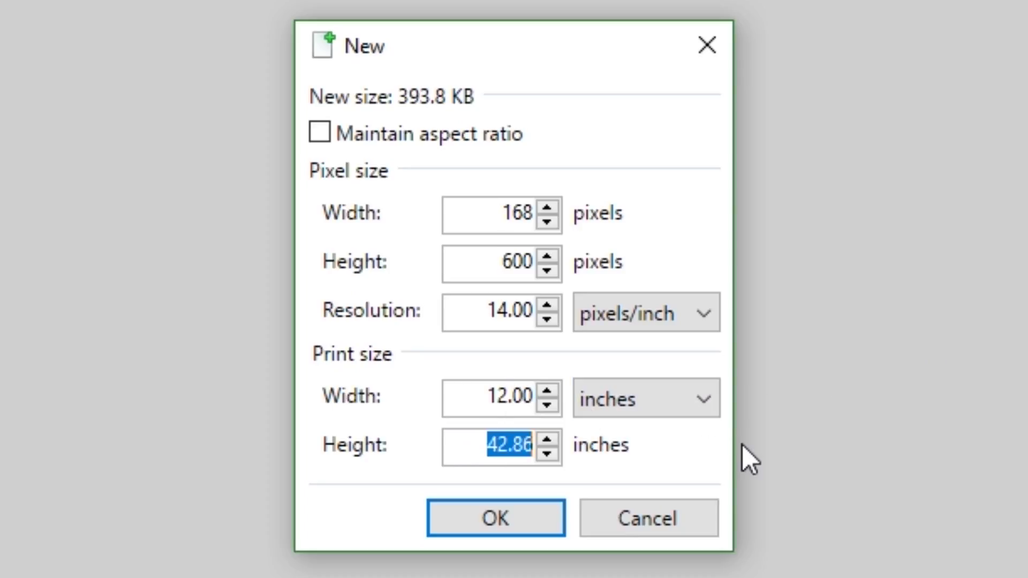
{"action": "type", "text": "8"}
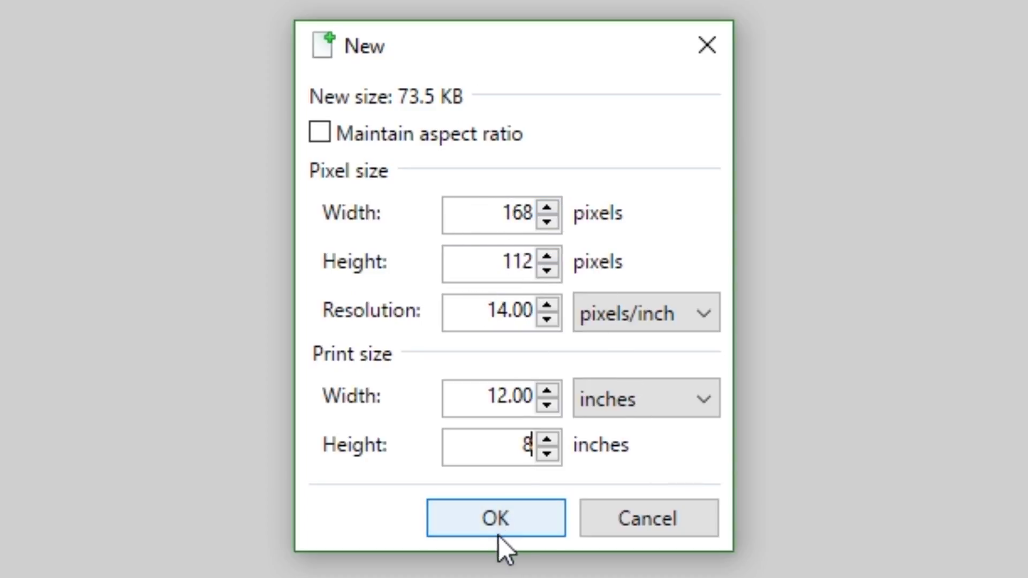
{"action": "left_click", "coordinate": [501, 517]}
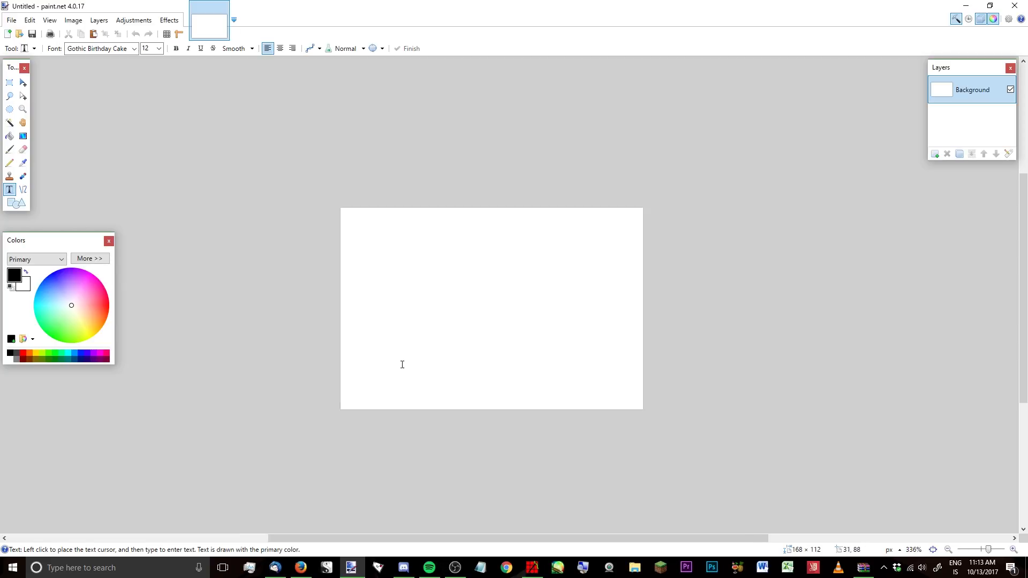
Write "Hello, World" on the new canvas and move the text to the middle
{"action": "scroll", "coordinate": [402, 364], "scroll_direction": "up", "scroll_amount": 2}
{"action": "left_click", "coordinate": [313, 244]}
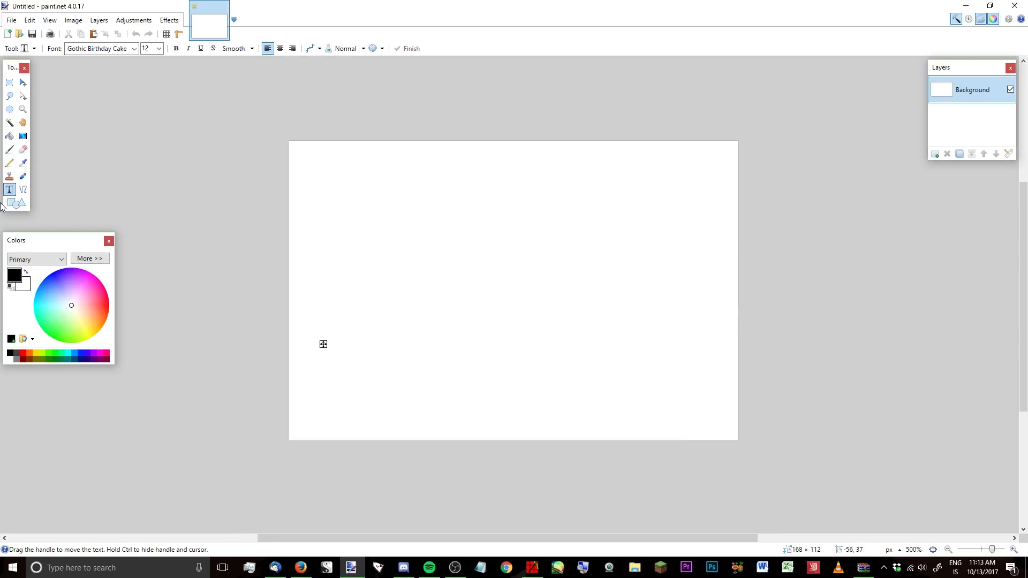
{"action": "type", "text": "Hello, World"}
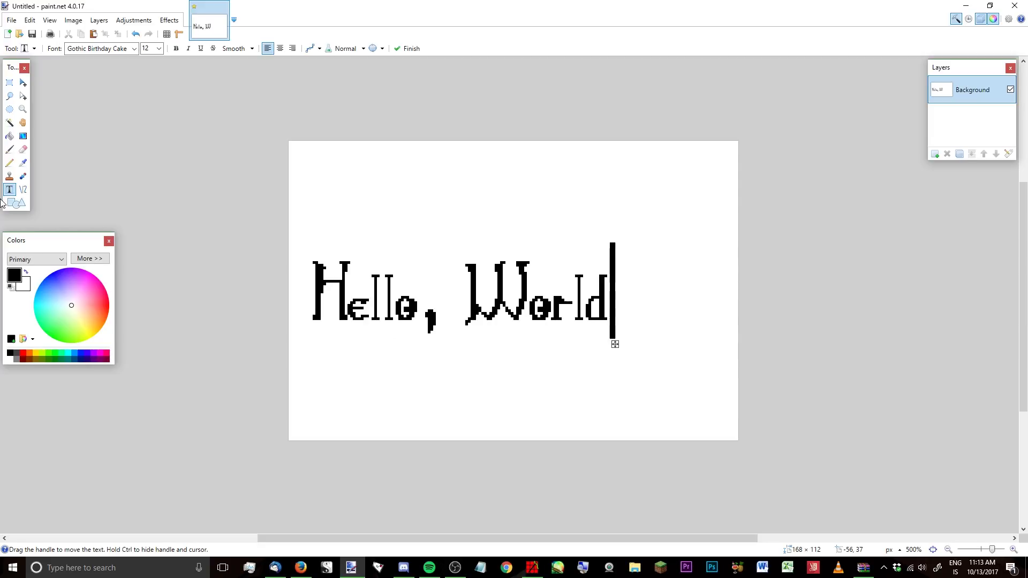
{"action": "left_click_drag", "start_coordinate": [617, 344], "coordinate": [668, 339]}
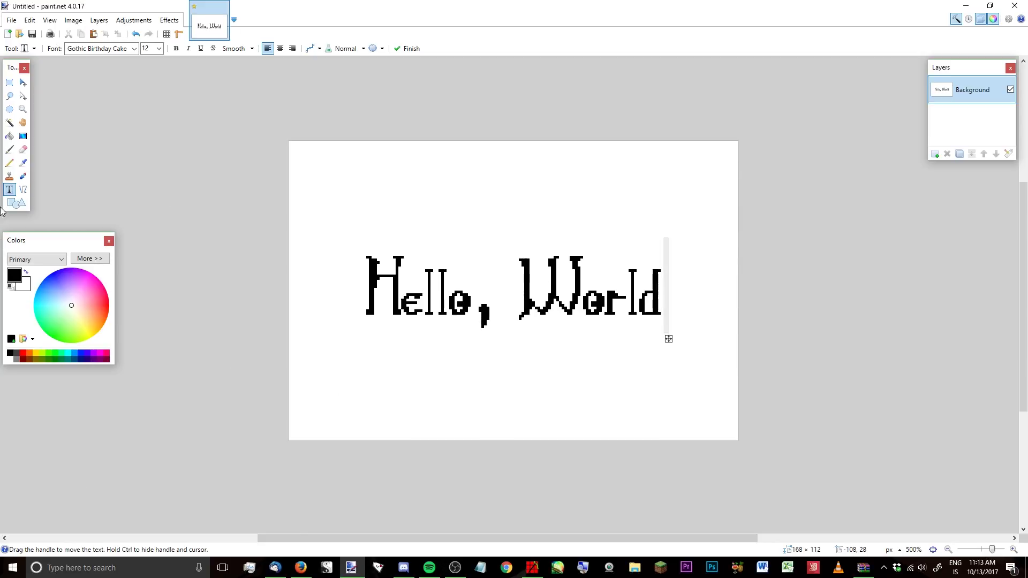
Set the text's font size to 18 and move it so the whole phrase fits on the canvas
{"action": "left_click", "coordinate": [159, 48]}
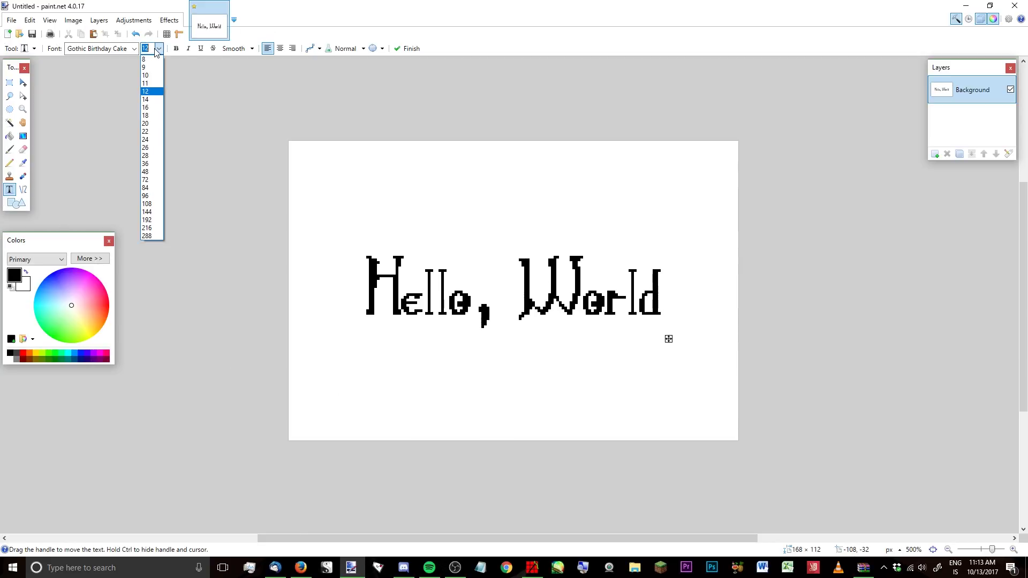
{"action": "left_click", "coordinate": [159, 116]}
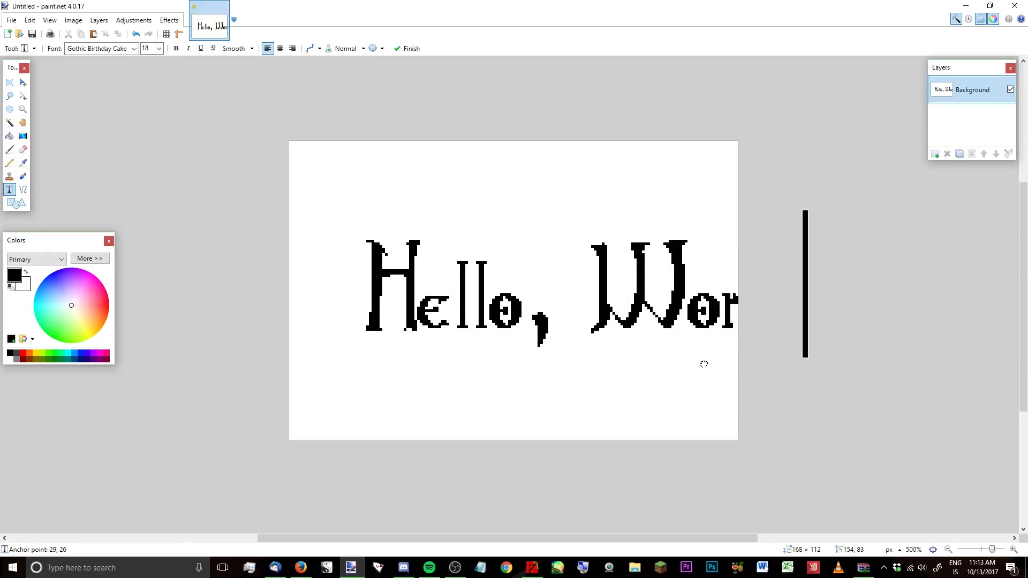
{"action": "left_click_drag", "start_coordinate": [702, 362], "coordinate": [632, 360]}
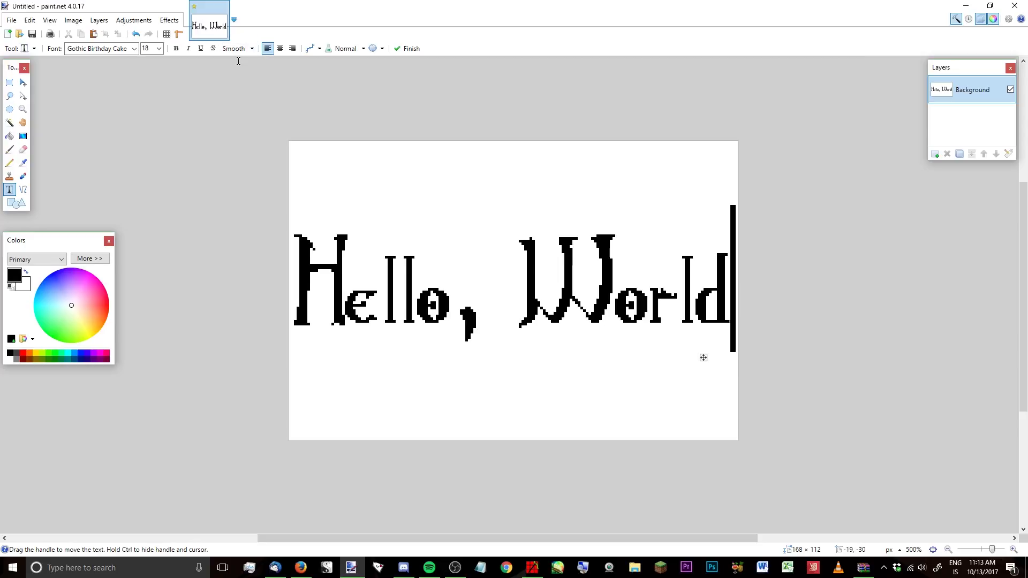
Try the lettering at font size 26 and return it to size 18
{"action": "left_click", "coordinate": [159, 49]}
{"action": "left_click", "coordinate": [148, 148]}
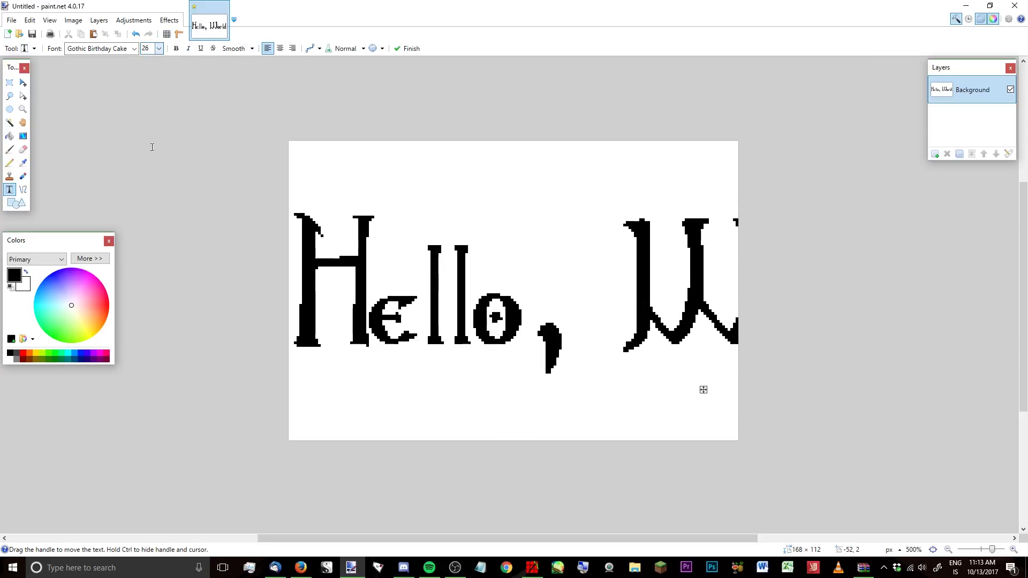
{"action": "left_click", "coordinate": [159, 49]}
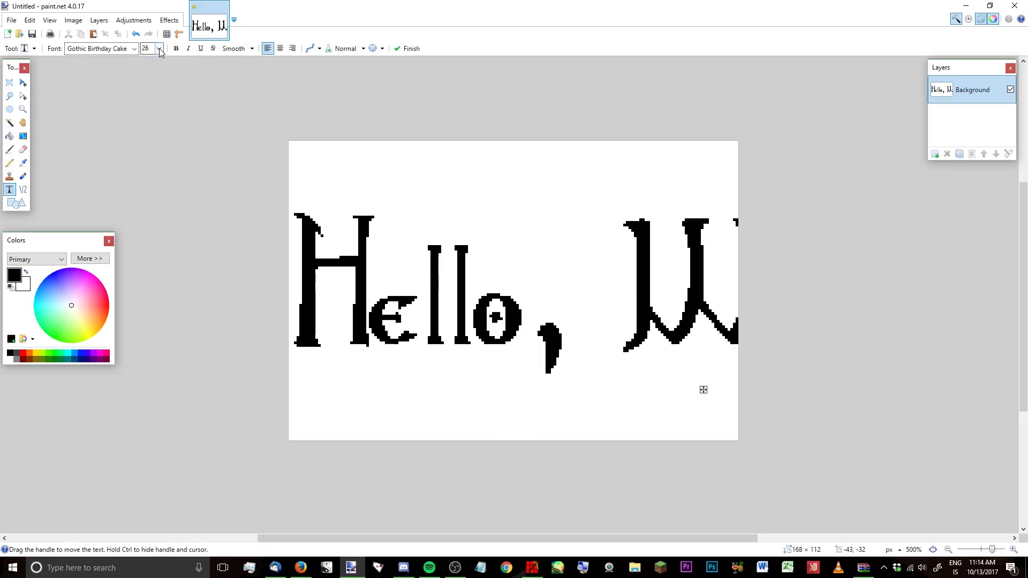
{"action": "left_click", "coordinate": [155, 120]}
{"action": "type", "text": "18"}
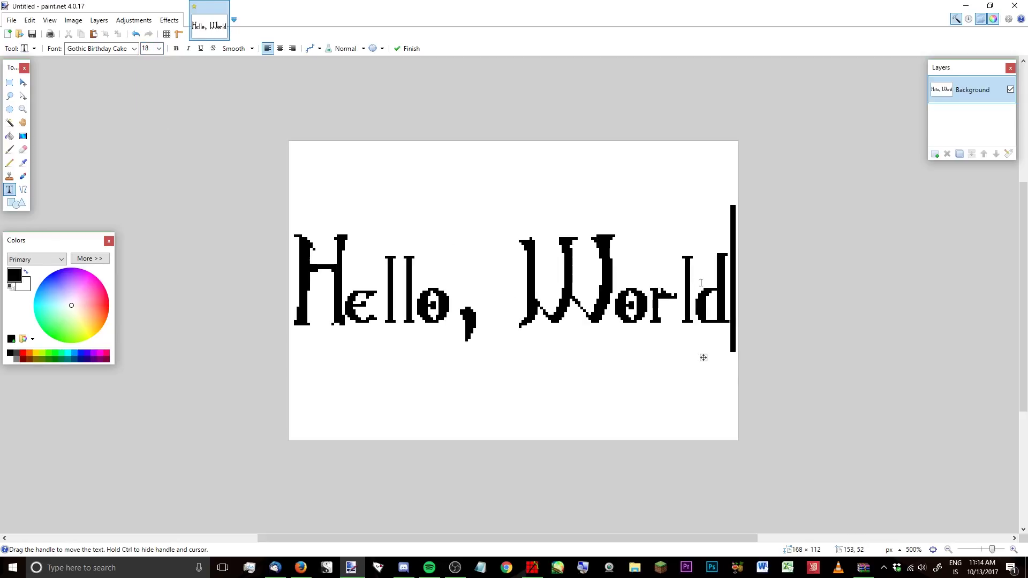
Move the "Hello, World" text slightly lower on the canvas
{"action": "left_click", "coordinate": [706, 364]}
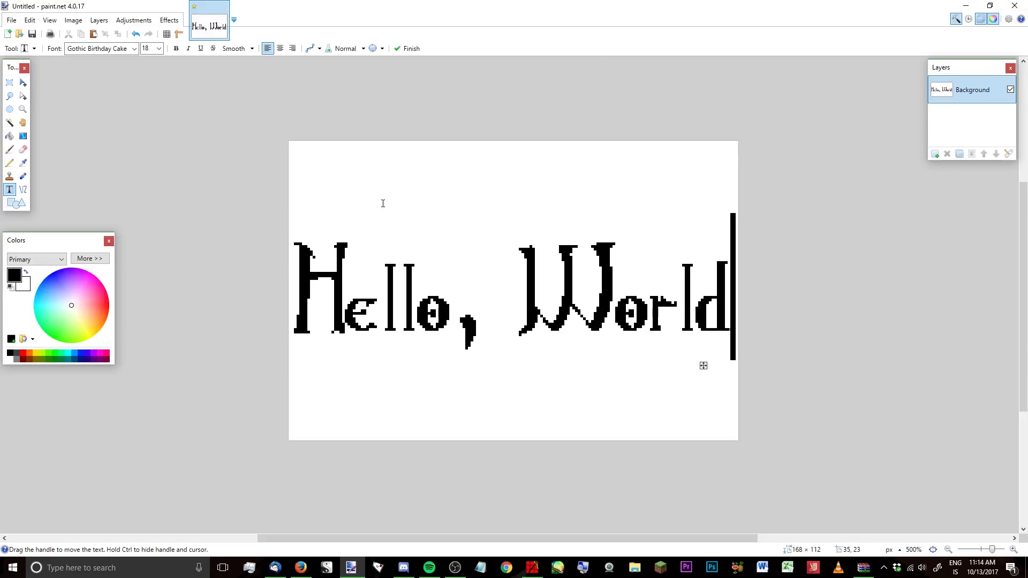
{"action": "key", "text": "Return"}
{"action": "key", "text": "BackSpace"}
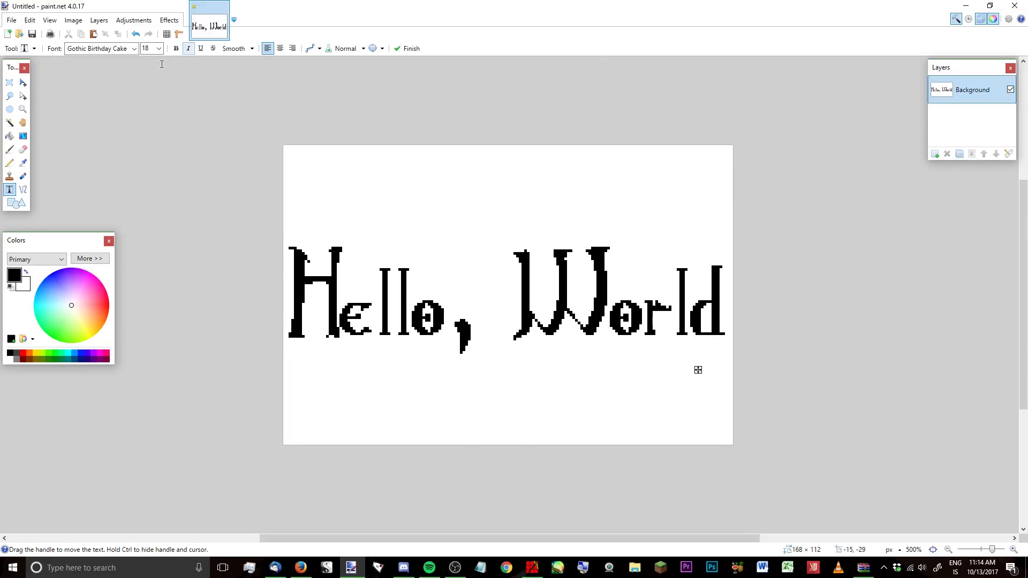
Select all white areas around and inside the letters with the Magic Wand in global flood mode and delete them
{"action": "left_click", "coordinate": [24, 83]}
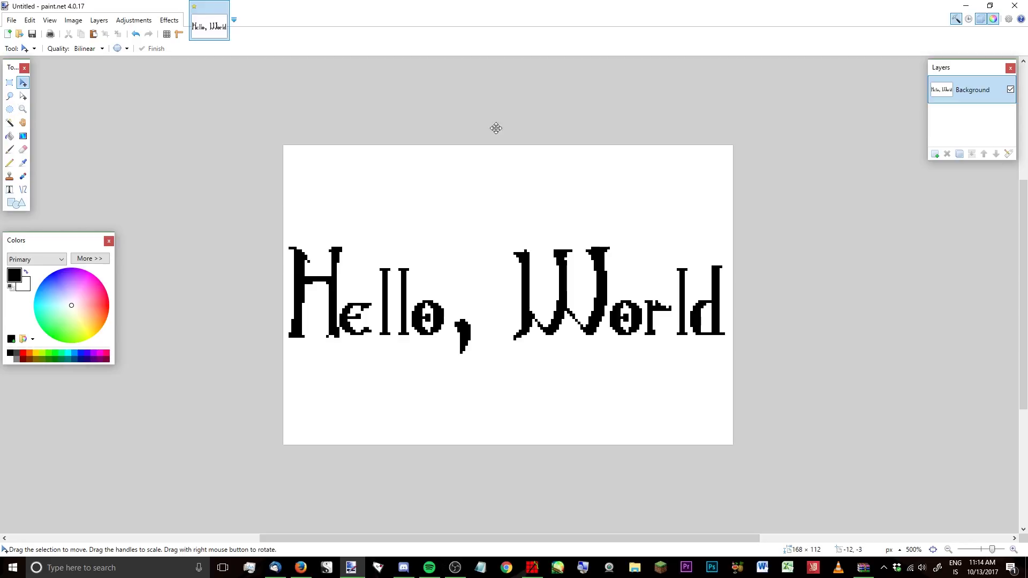
{"action": "left_click", "coordinate": [9, 123]}
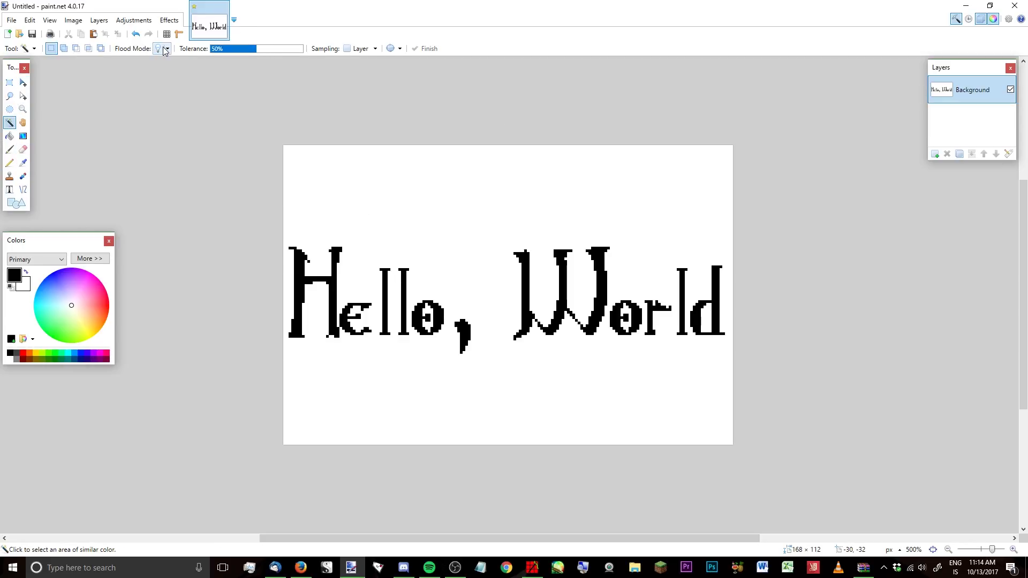
{"action": "left_click", "coordinate": [415, 220]}
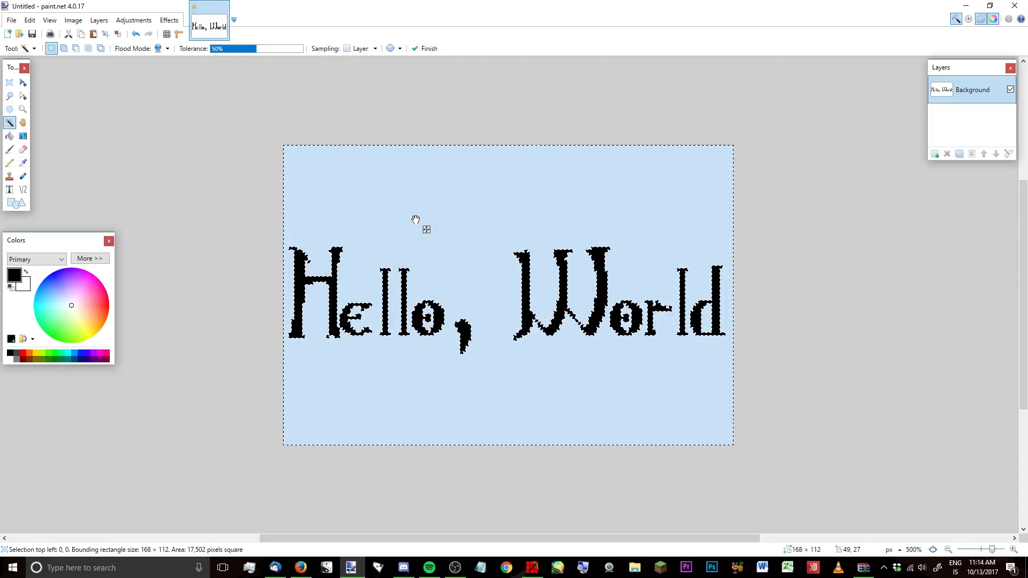
{"action": "key", "text": "Delete"}
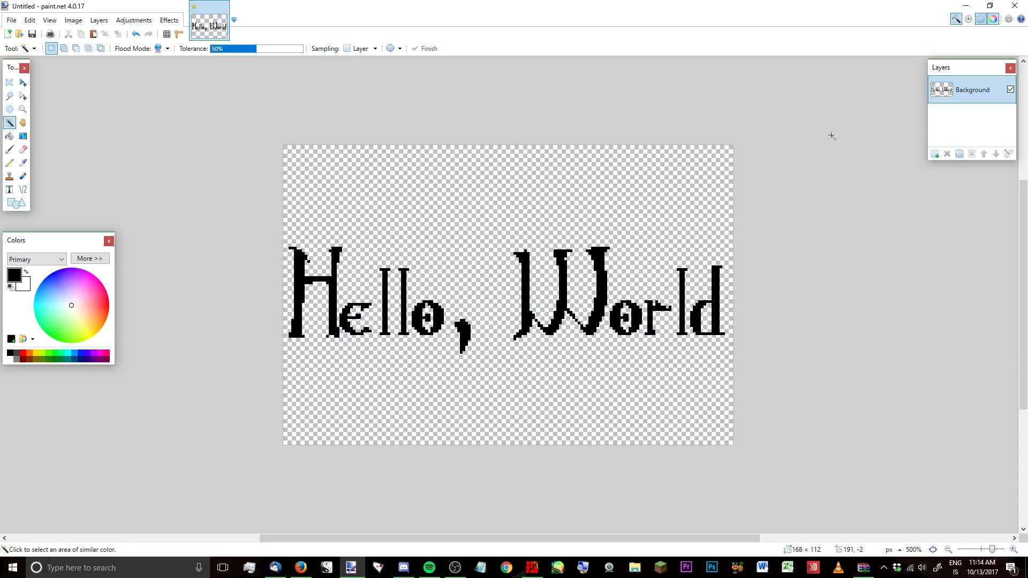
Add a new layer beneath the lettering layer and fill it with solid white
{"action": "left_click", "coordinate": [934, 155]}
{"action": "left_click_drag", "start_coordinate": [968, 90], "coordinate": [970, 124]}
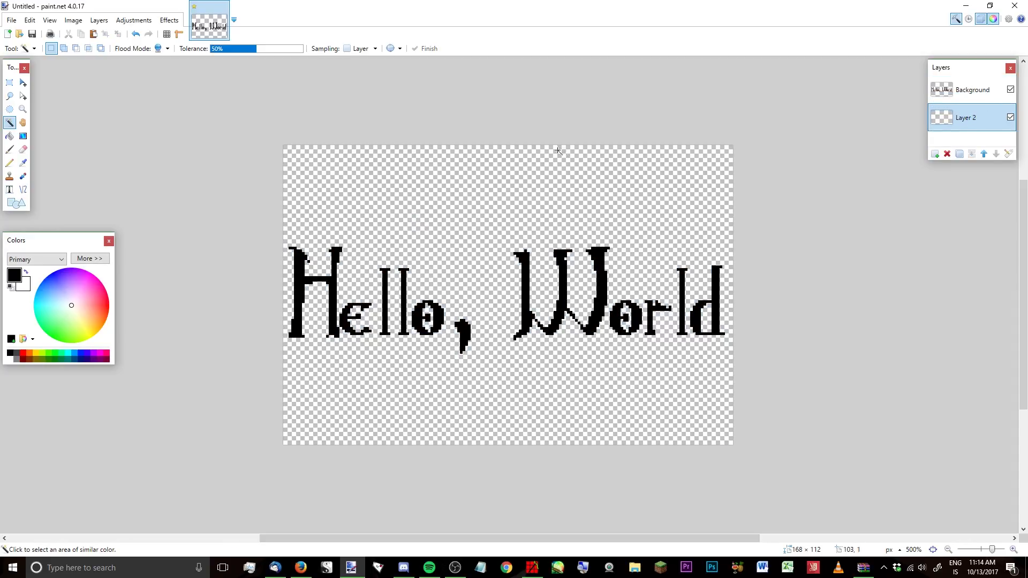
{"action": "left_click", "coordinate": [26, 273]}
{"action": "left_click", "coordinate": [455, 200]}
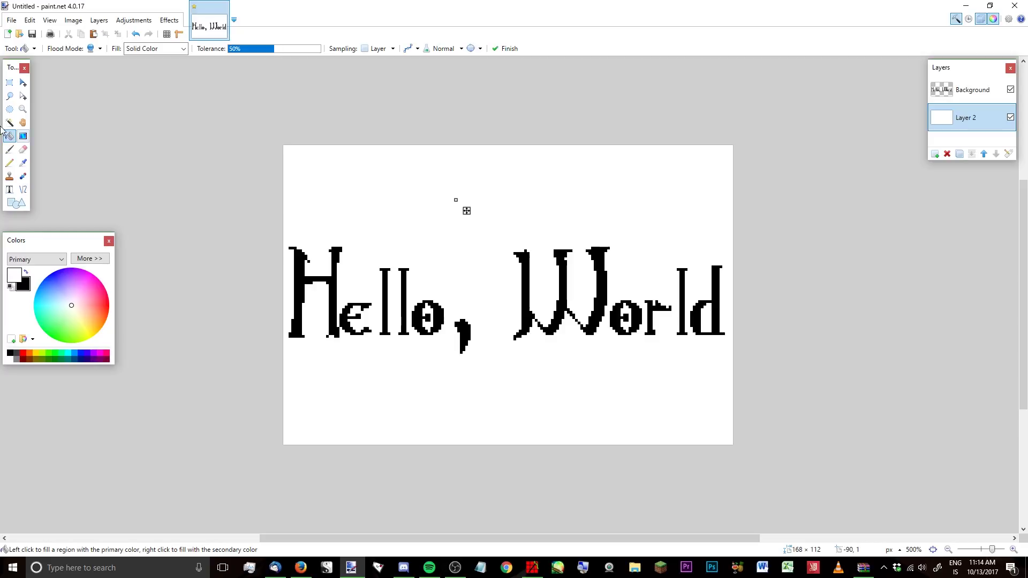
Select the letter "e" in "Hello" with a rectangular selection and move it one pixel right on the Background layer
{"action": "left_click", "coordinate": [10, 82]}
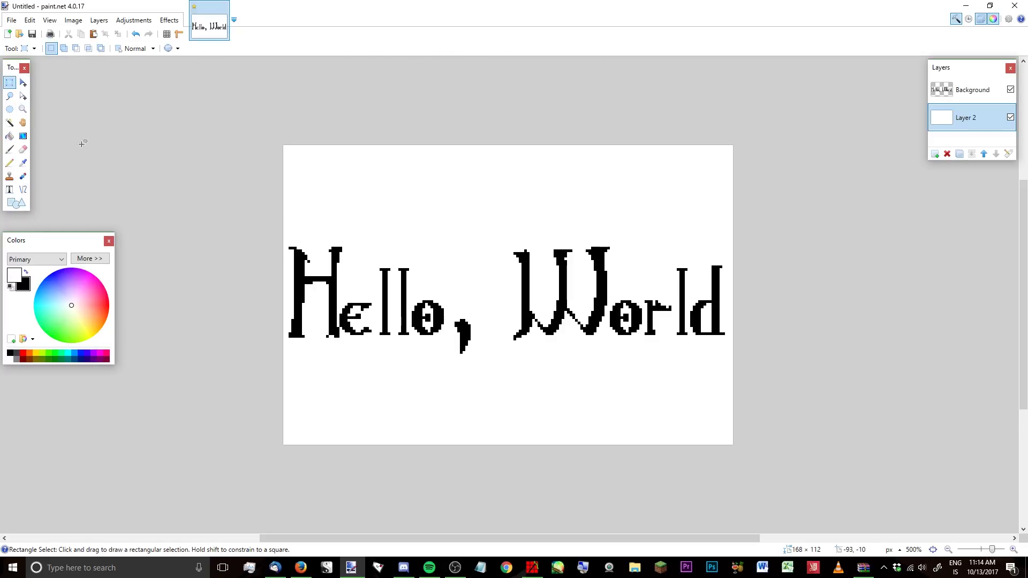
{"action": "scroll", "coordinate": [324, 354], "scroll_direction": "up", "scroll_amount": 5}
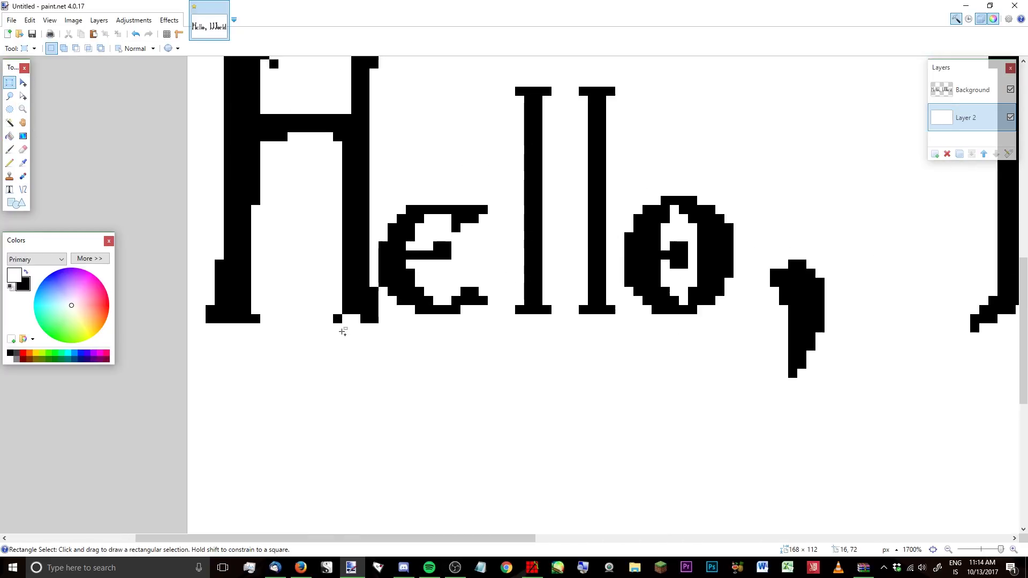
{"action": "scroll", "coordinate": [417, 262], "scroll_direction": "up", "scroll_amount": 2}
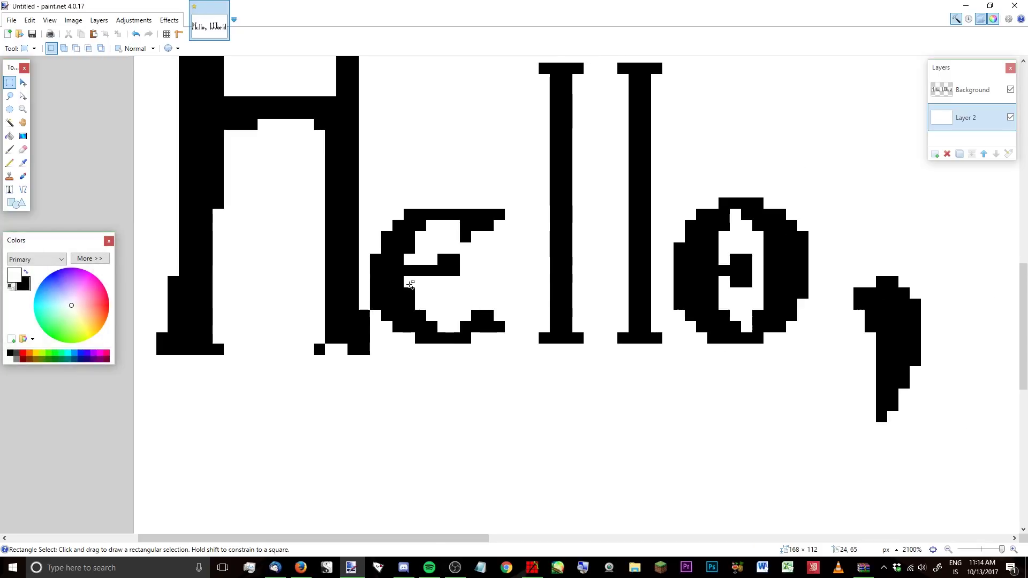
{"action": "left_click_drag", "start_coordinate": [509, 189], "coordinate": [372, 362]}
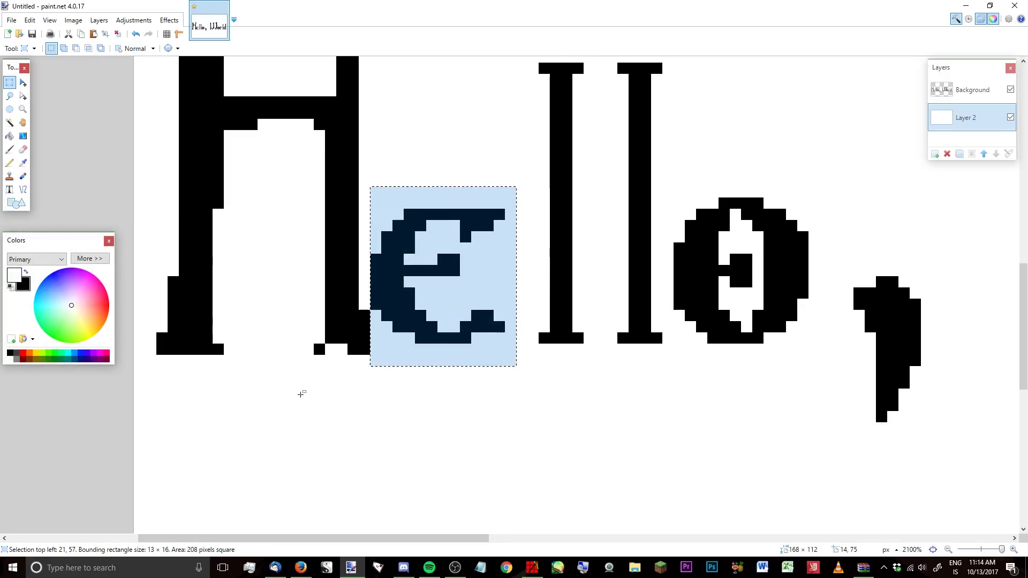
{"action": "scroll", "coordinate": [517, 407], "scroll_direction": "up", "scroll_amount": 2}
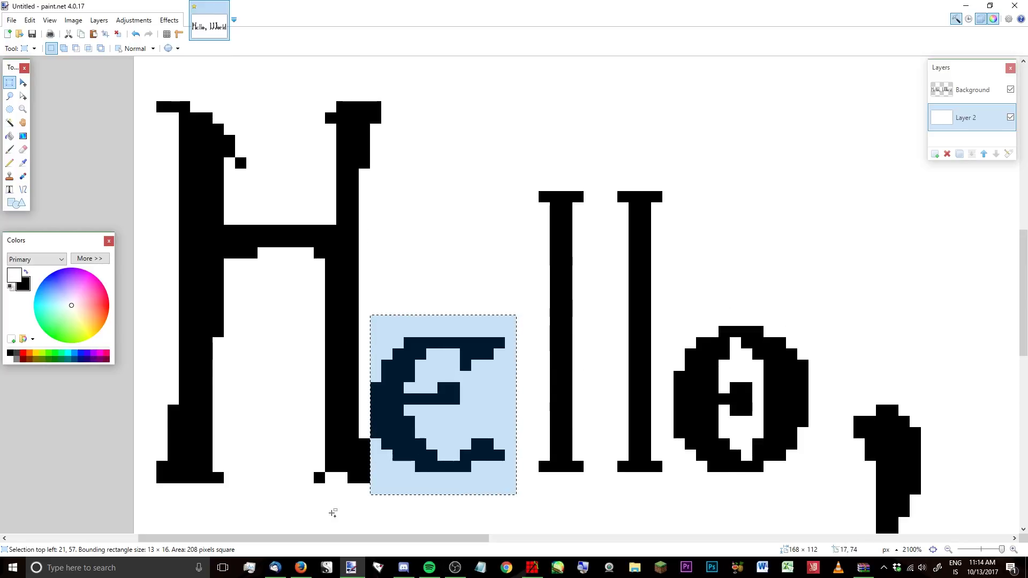
{"action": "left_click", "coordinate": [23, 82]}
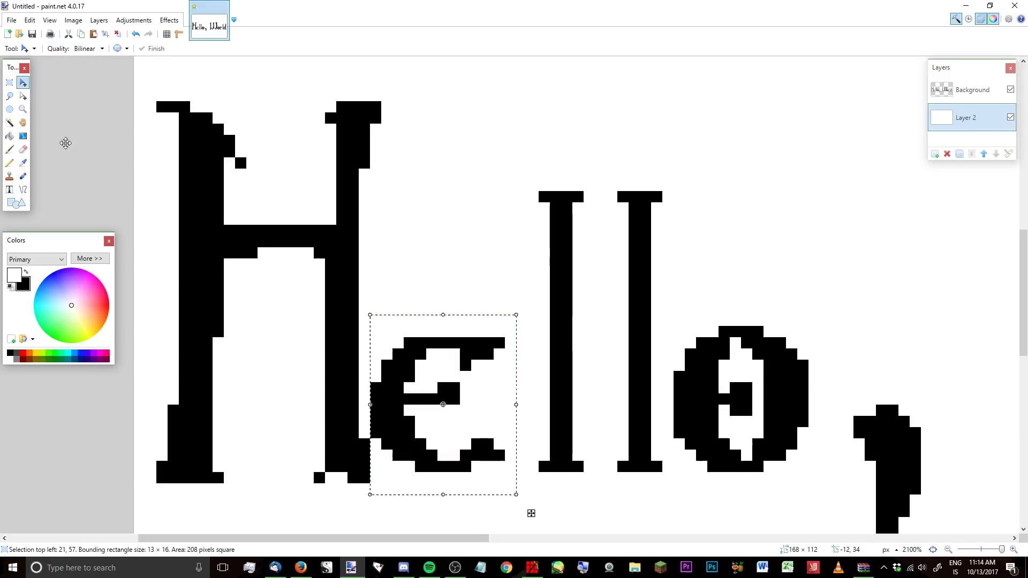
{"action": "left_click_drag", "start_coordinate": [437, 454], "coordinate": [447, 453]}
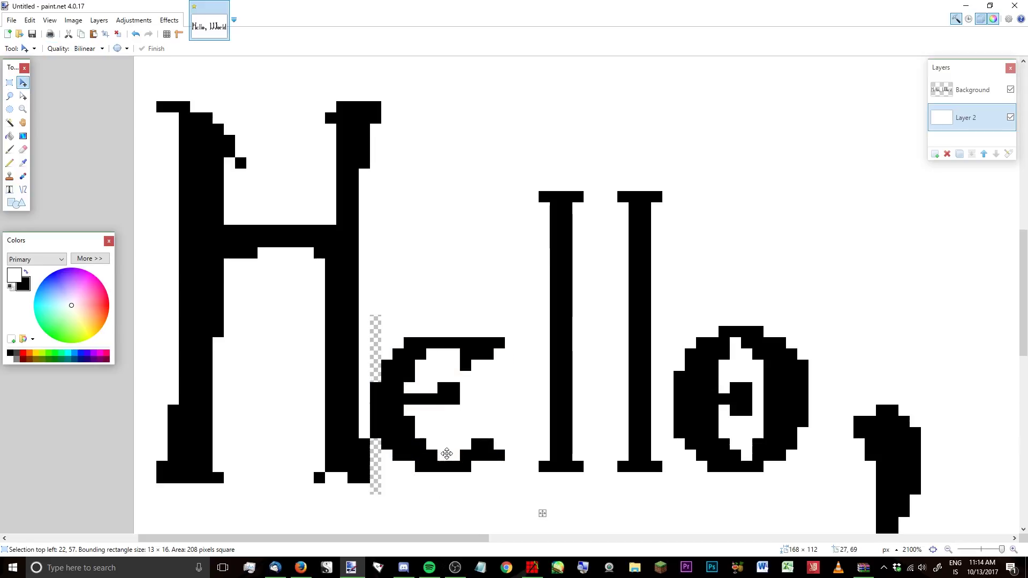
{"action": "key", "text": "ctrl+z"}
{"action": "left_click", "coordinate": [972, 89]}
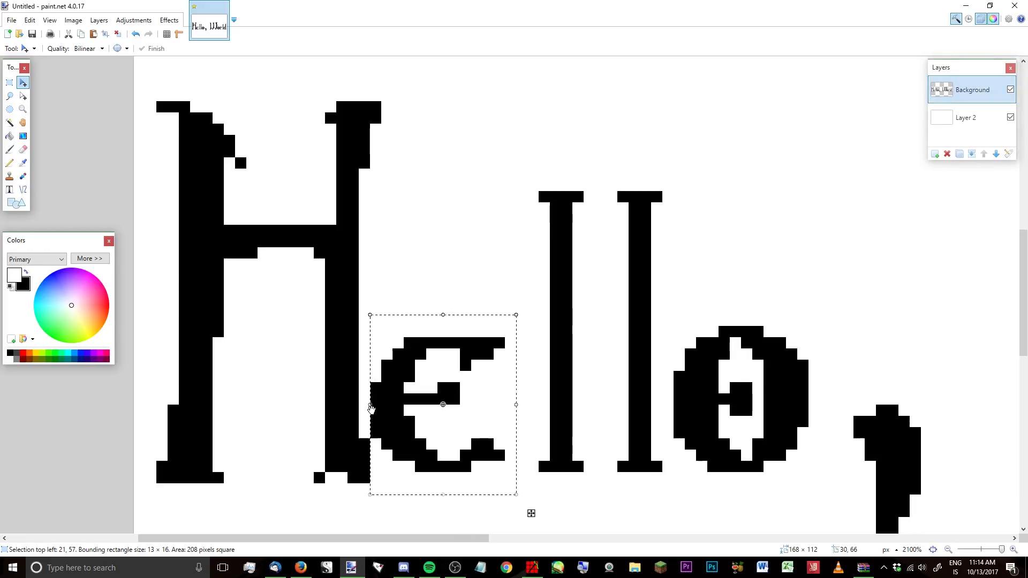
{"action": "left_click_drag", "start_coordinate": [403, 403], "coordinate": [415, 405]}
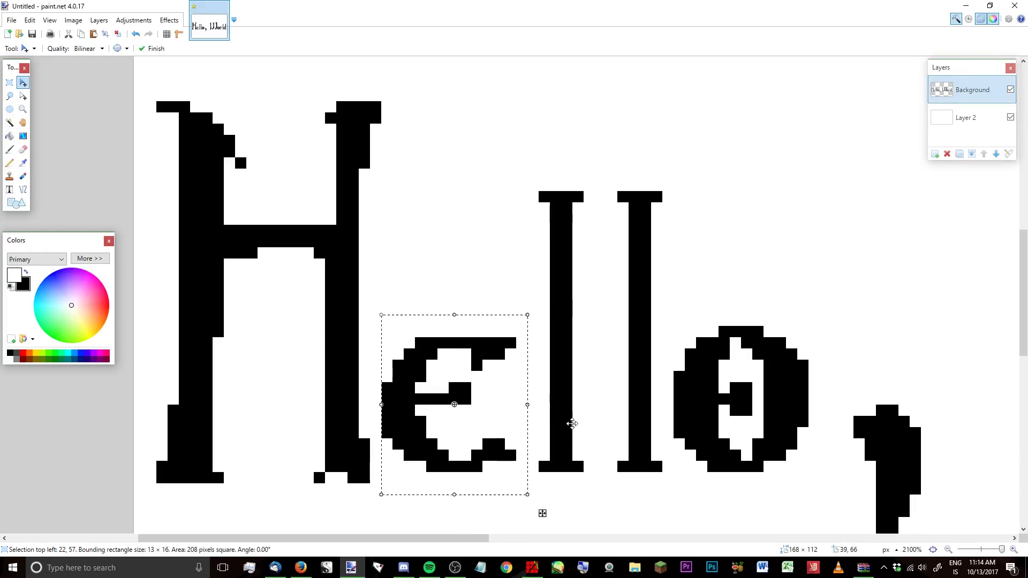
Select the "o" in "Hello" with a rectangular selection, move it one pixel right and deselect it
{"action": "scroll", "coordinate": [573, 423], "scroll_direction": "down", "scroll_amount": 5}
{"action": "scroll", "coordinate": [649, 425], "scroll_direction": "up", "scroll_amount": 5}
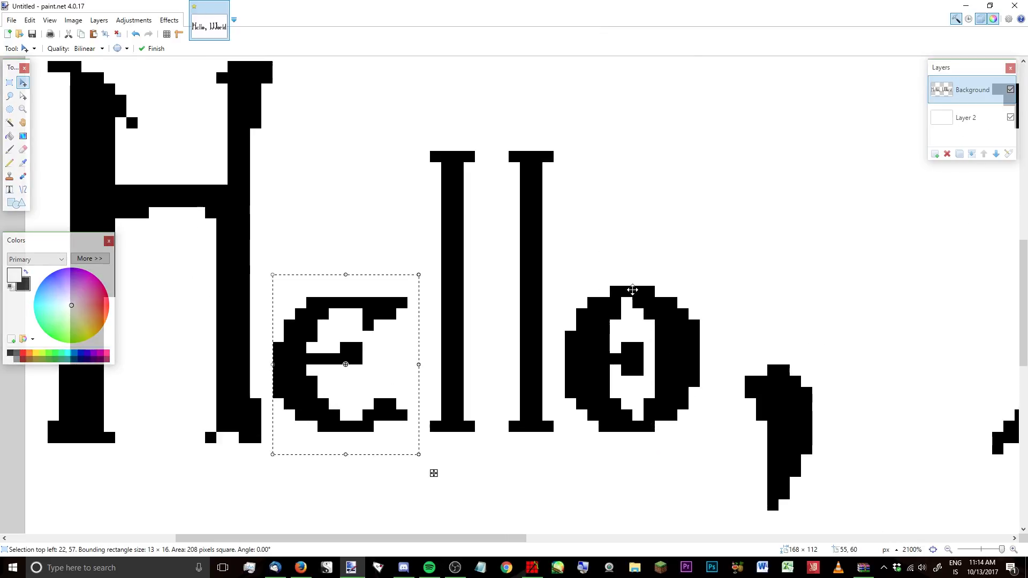
{"action": "left_click", "coordinate": [10, 84]}
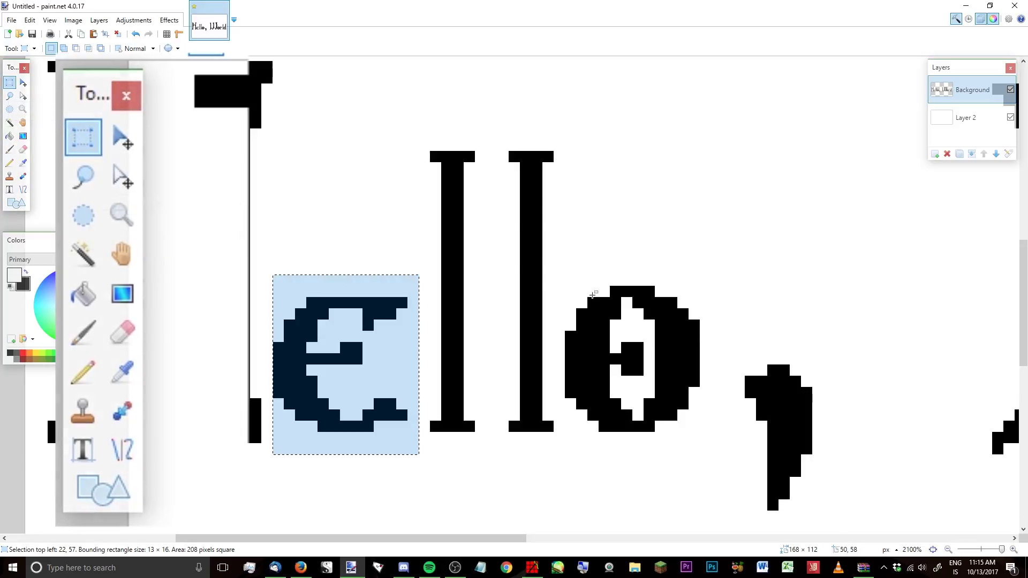
{"action": "left_click_drag", "start_coordinate": [565, 264], "coordinate": [699, 446]}
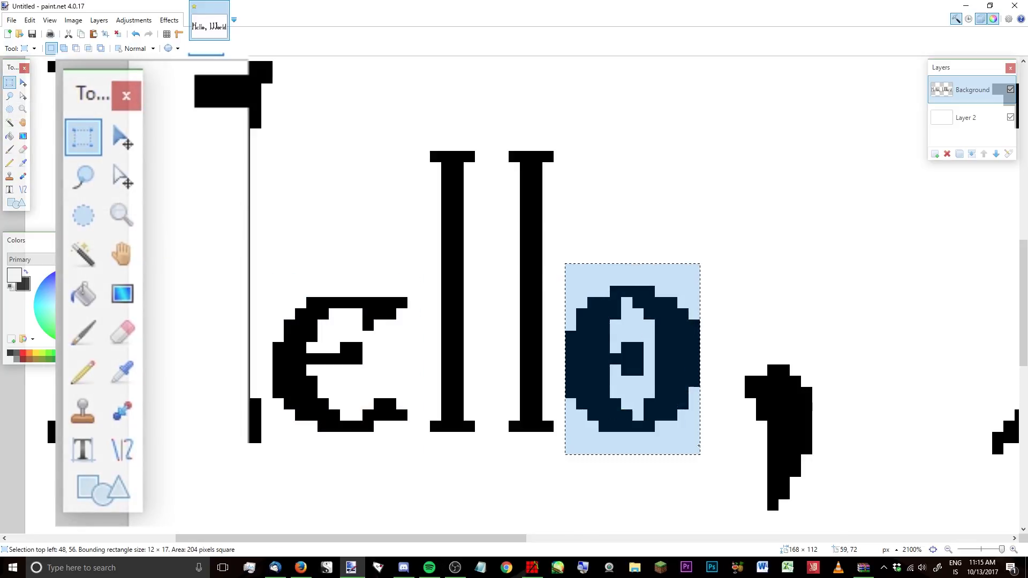
{"action": "left_click", "coordinate": [22, 83]}
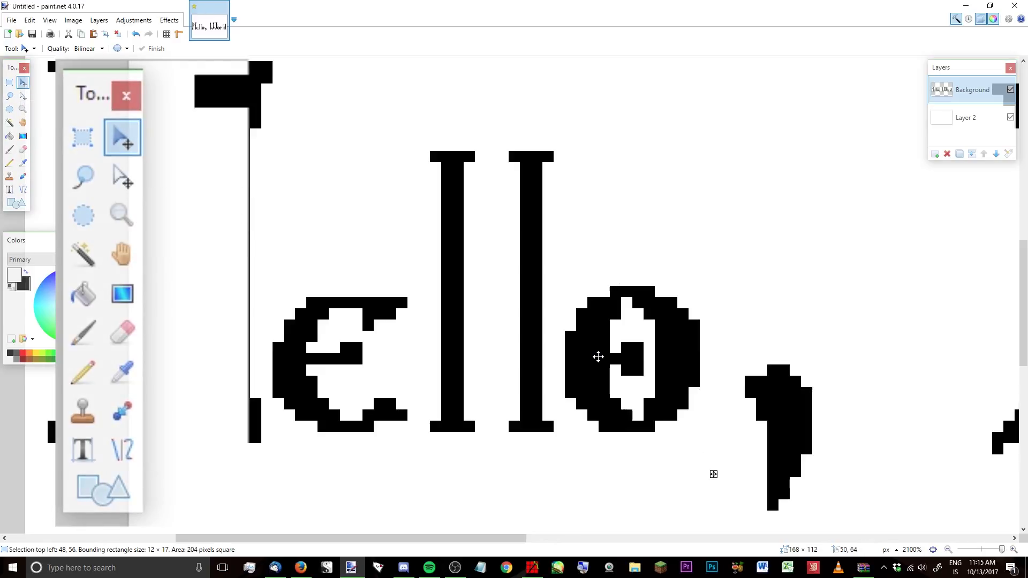
{"action": "left_click_drag", "start_coordinate": [596, 355], "coordinate": [604, 356]}
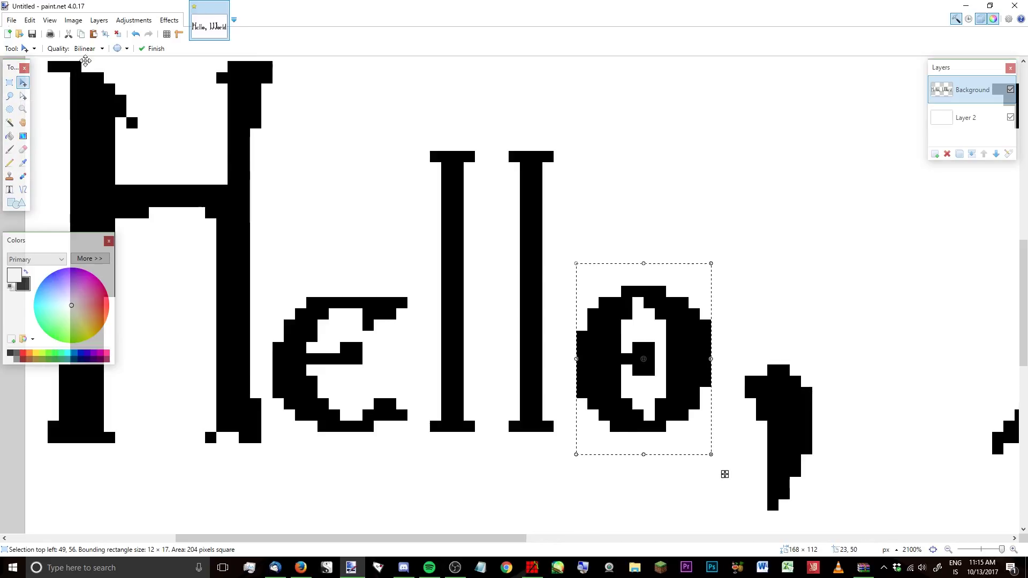
{"action": "key", "text": "ctrl+d"}
Select the letters "or" in "World" together and move them one pixel right, away from the W
{"action": "key", "text": "s"}
{"action": "scroll", "coordinate": [585, 202], "scroll_direction": "down", "scroll_amount": 4}
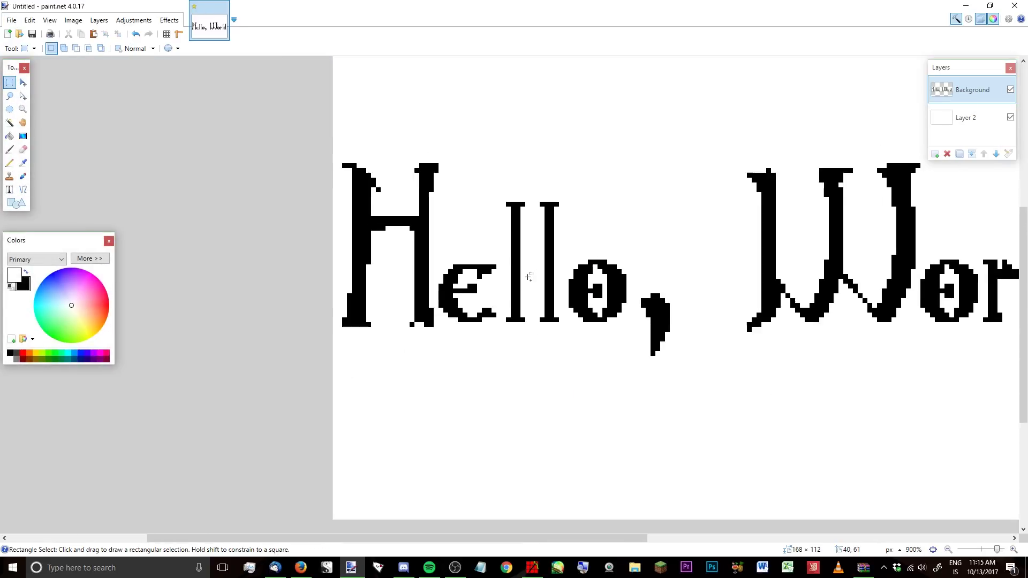
{"action": "scroll", "coordinate": [529, 277], "scroll_direction": "down", "scroll_amount": 3}
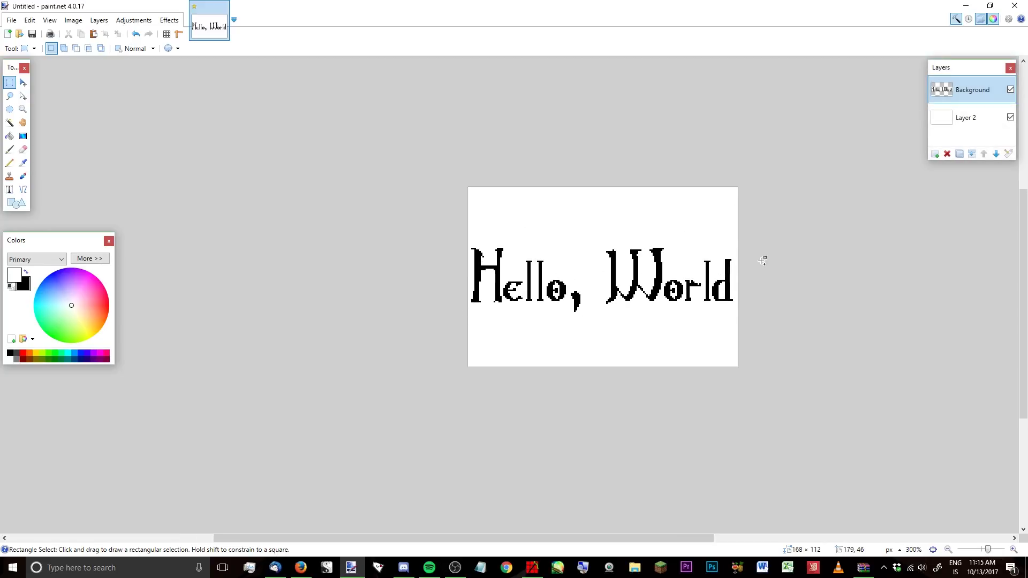
{"action": "scroll", "coordinate": [755, 263], "scroll_direction": "up", "scroll_amount": 8}
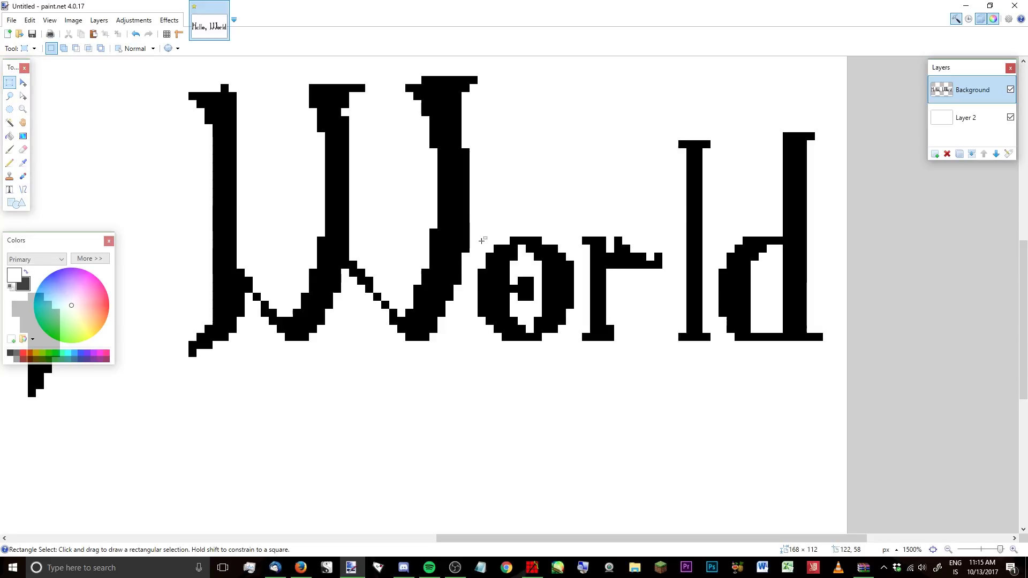
{"action": "left_click_drag", "start_coordinate": [481, 241], "coordinate": [615, 332]}
{"action": "left_click", "coordinate": [577, 318]}
{"action": "left_click_drag", "start_coordinate": [478, 229], "coordinate": [664, 350]}
{"action": "left_click", "coordinate": [23, 82]}
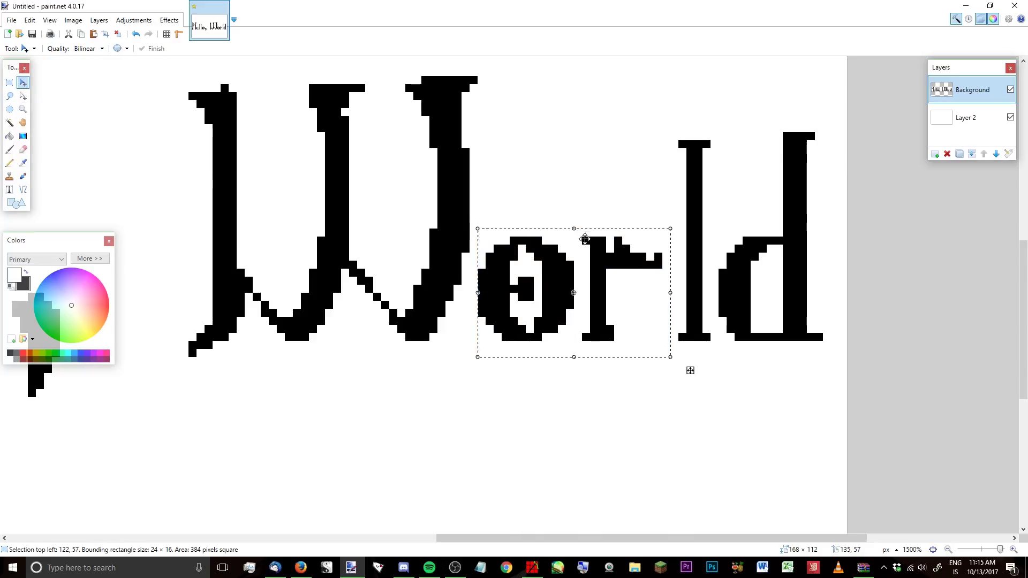
{"action": "left_click_drag", "start_coordinate": [580, 277], "coordinate": [585, 276]}
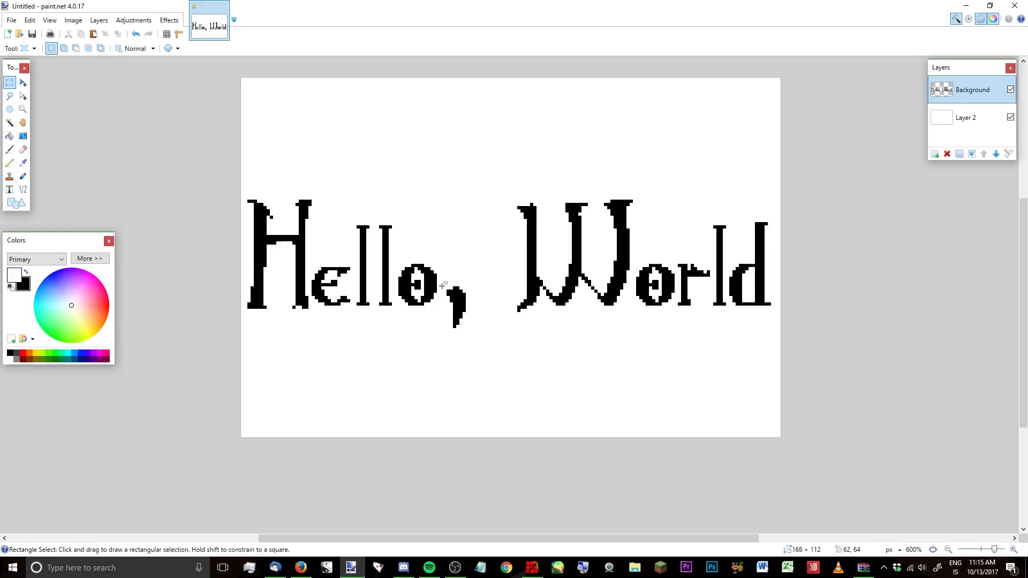
Select the comma after "Hello" and move it one pixel left, closer to the "o"
{"action": "mouse_move", "coordinate": [444, 288]}
{"action": "left_mouse_down"}
{"action": "mouse_move", "coordinate": [473, 335]}
{"action": "mouse_move", "coordinate": [456, 306]}
{"action": "left_mouse_up"}
{"action": "left_click", "coordinate": [23, 83]}
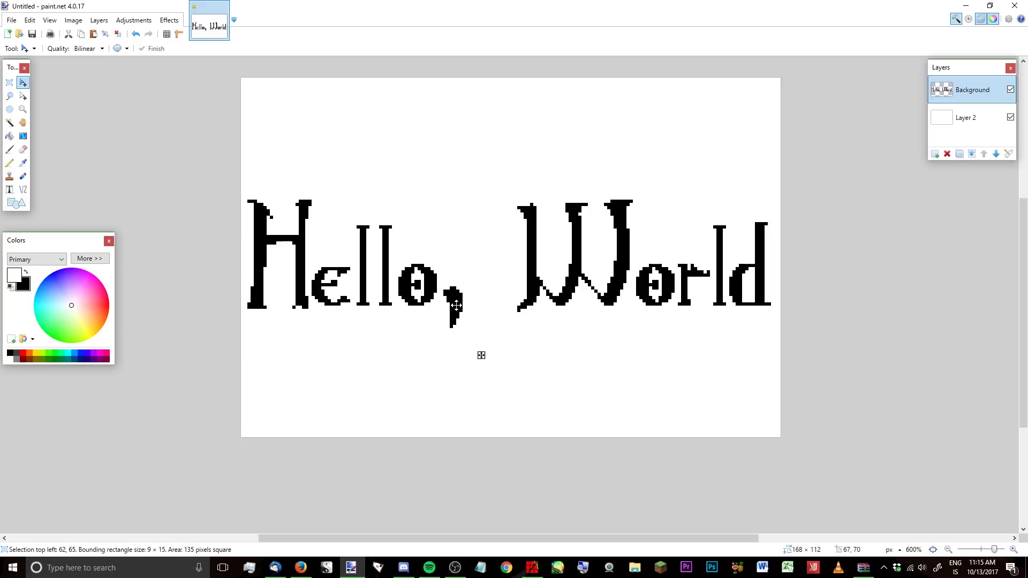
{"action": "key", "text": "s"}
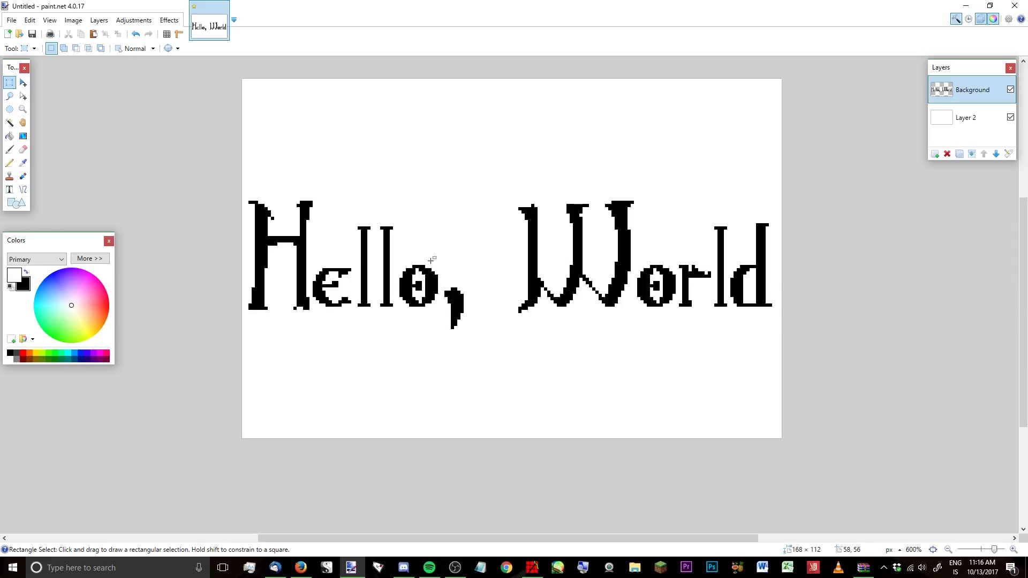
Select all the black lettering with the Magic Wand in global flood mode and crop the image to that selection
{"action": "key", "text": "x"}
{"action": "key", "text": "ctrl+minus"}
{"action": "key", "text": "ctrl+minus"}
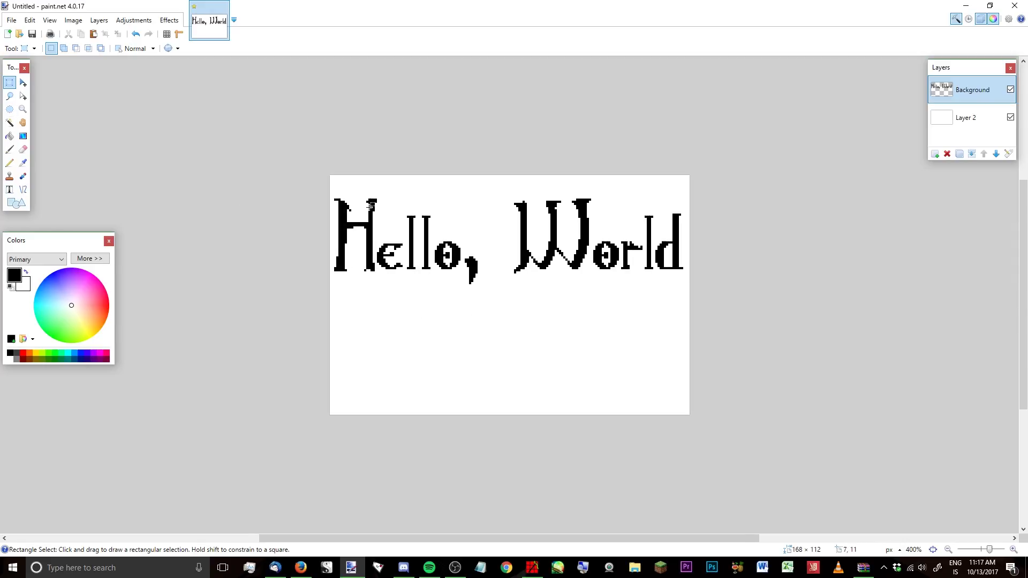
{"action": "left_click", "coordinate": [12, 124]}
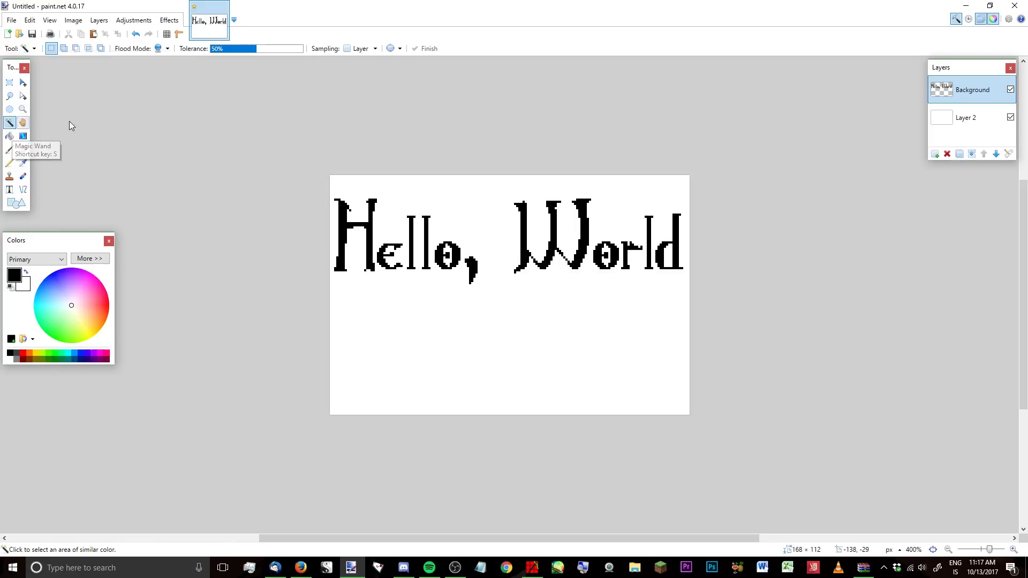
{"action": "left_click", "coordinate": [165, 49]}
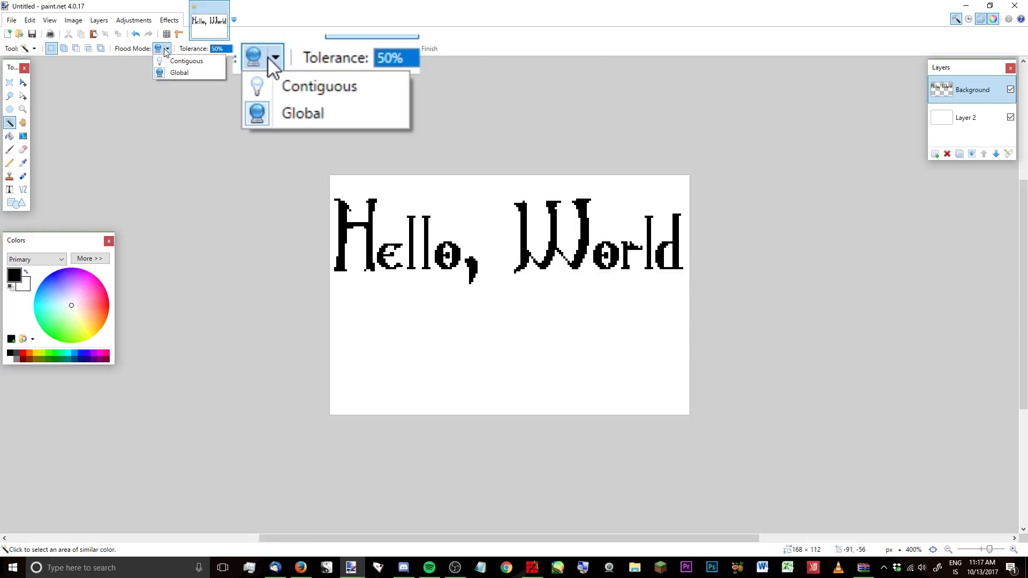
{"action": "left_click", "coordinate": [195, 73]}
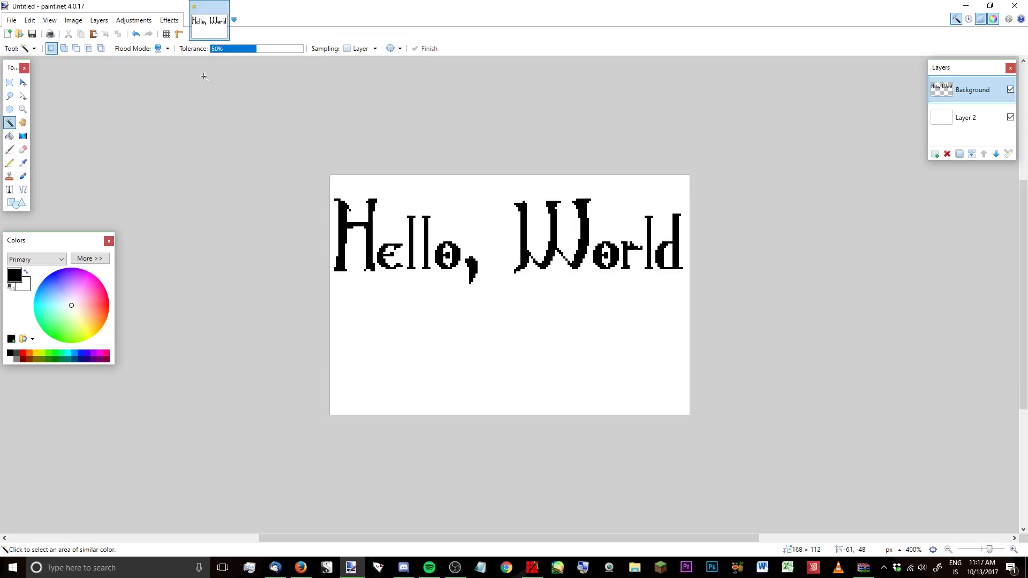
{"action": "left_click", "coordinate": [584, 213]}
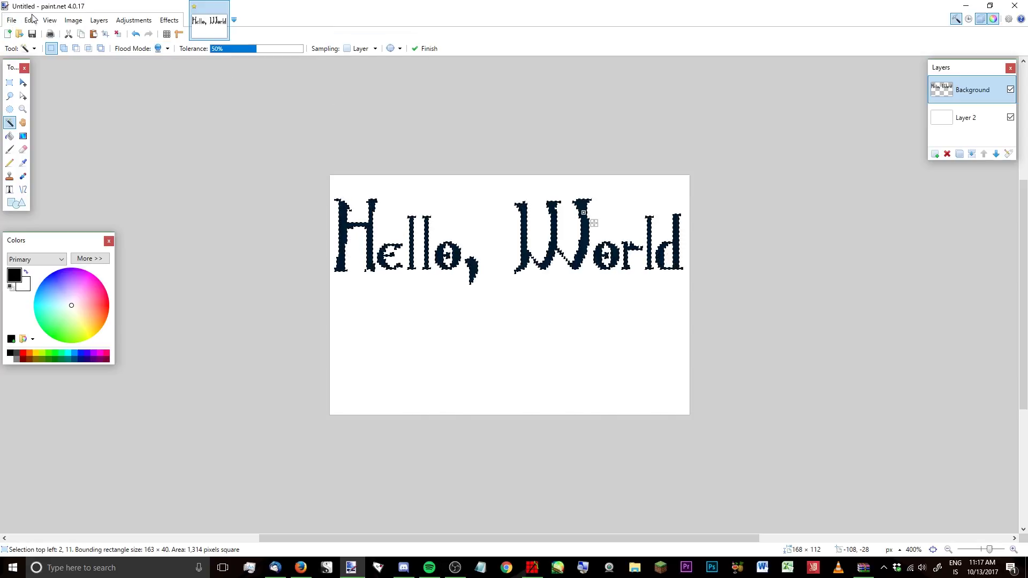
{"action": "left_click", "coordinate": [106, 34]}
Fill the transparent areas of Layer 2 with white using the Paint Bucket
{"action": "left_click", "coordinate": [956, 116]}
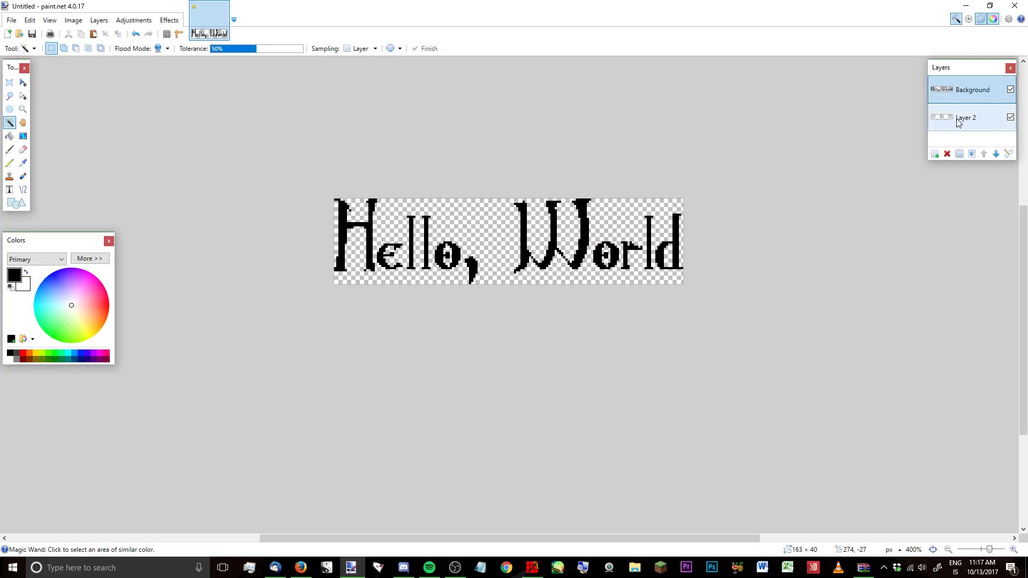
{"action": "left_click", "coordinate": [9, 137]}
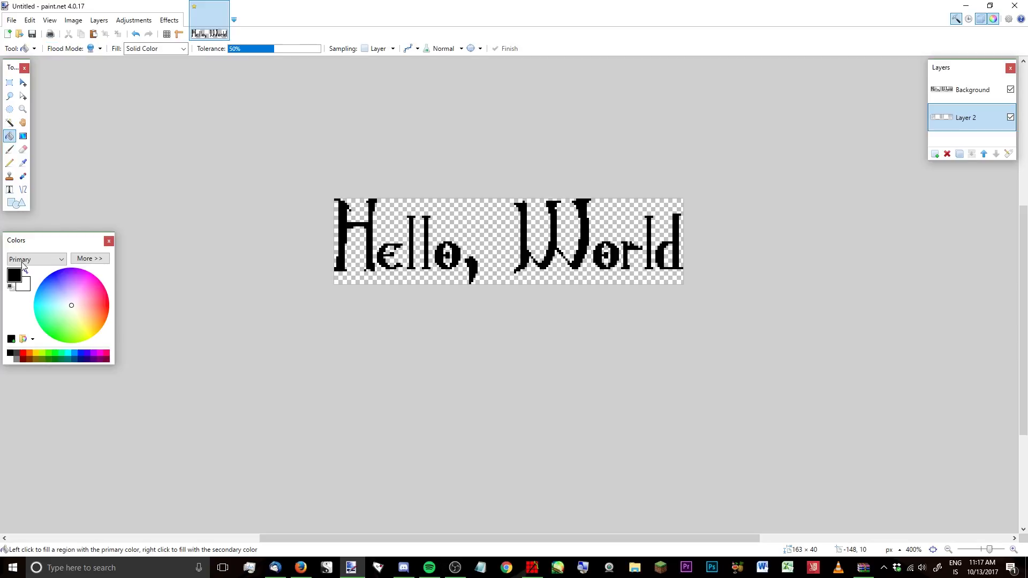
{"action": "left_click", "coordinate": [26, 273]}
{"action": "left_click", "coordinate": [359, 223]}
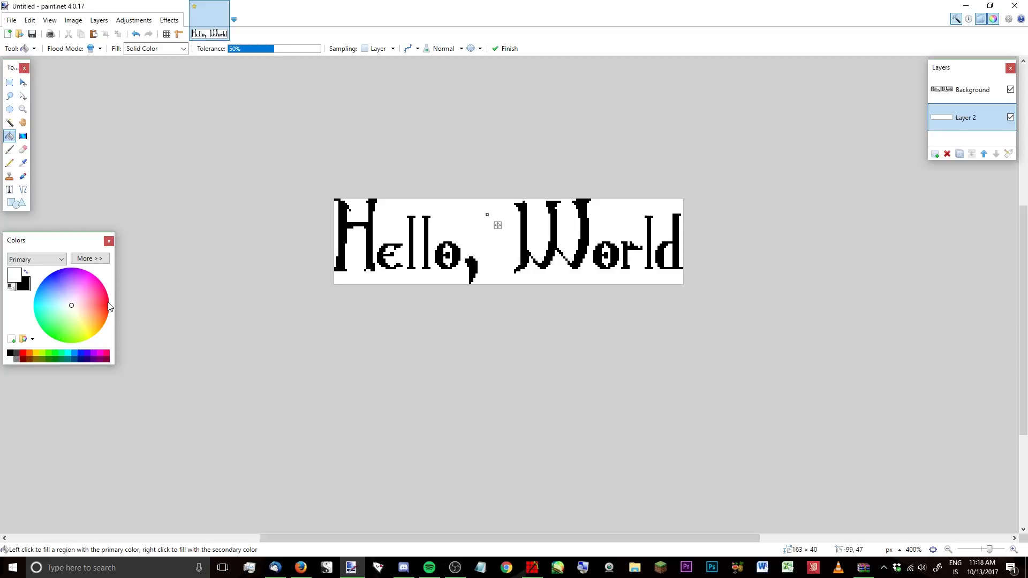
Start saving the image under a new name in the Patterns folder with PNG as the file type
{"action": "left_click", "coordinate": [11, 20]}
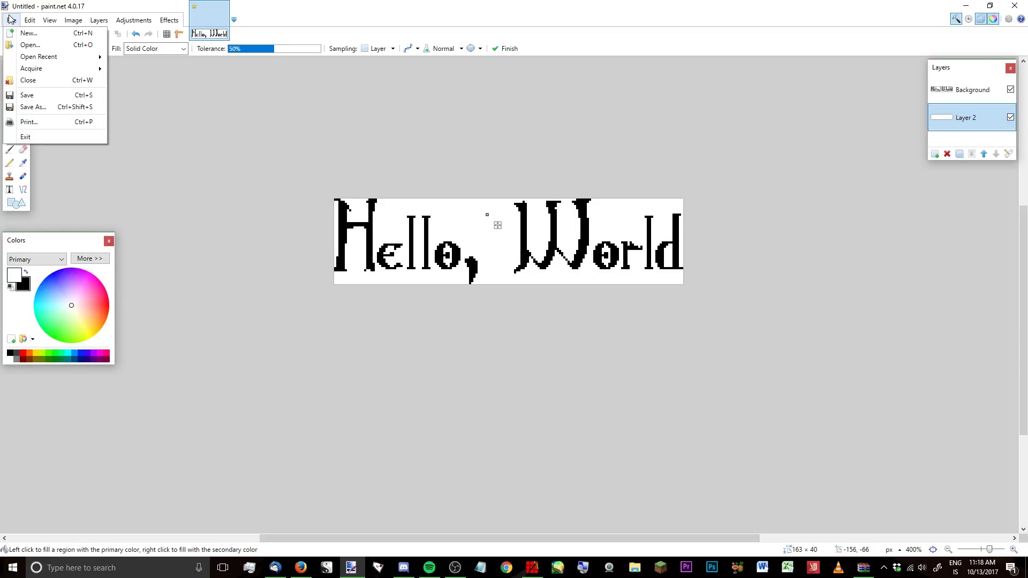
{"action": "left_click", "coordinate": [52, 112]}
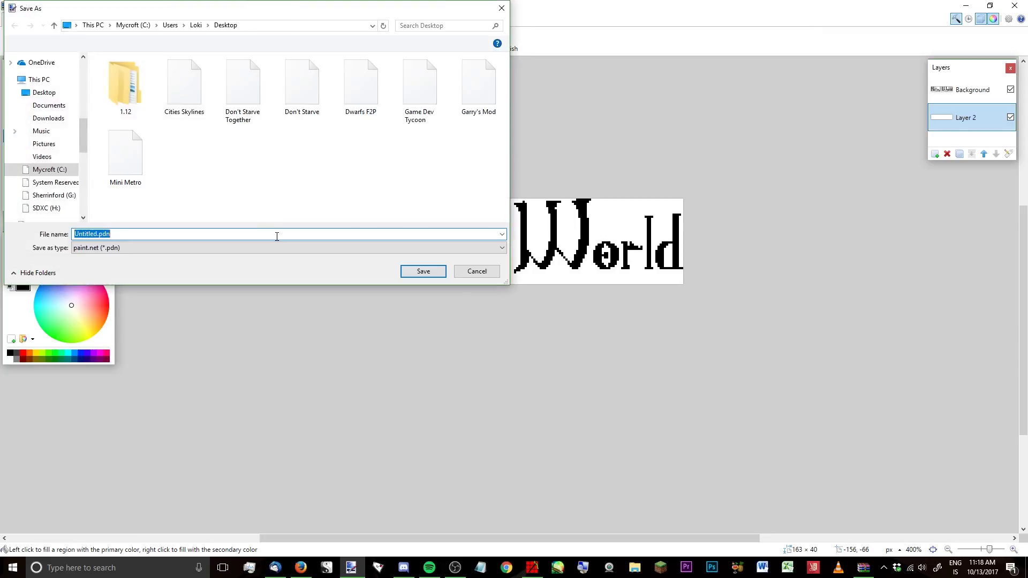
{"action": "left_click_drag", "start_coordinate": [78, 126], "coordinate": [79, 69]}
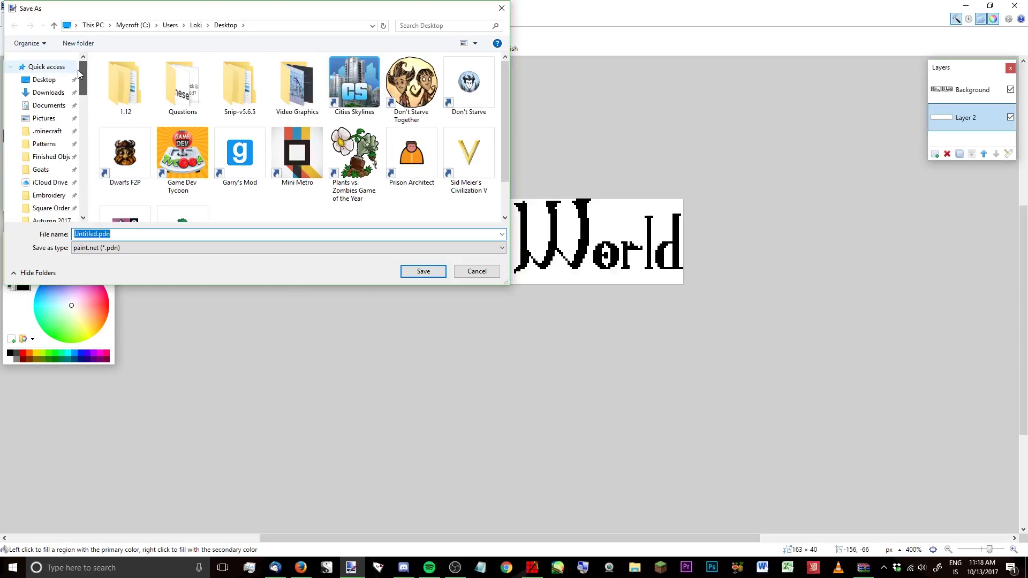
{"action": "left_click", "coordinate": [44, 144]}
{"action": "left_click", "coordinate": [115, 248]}
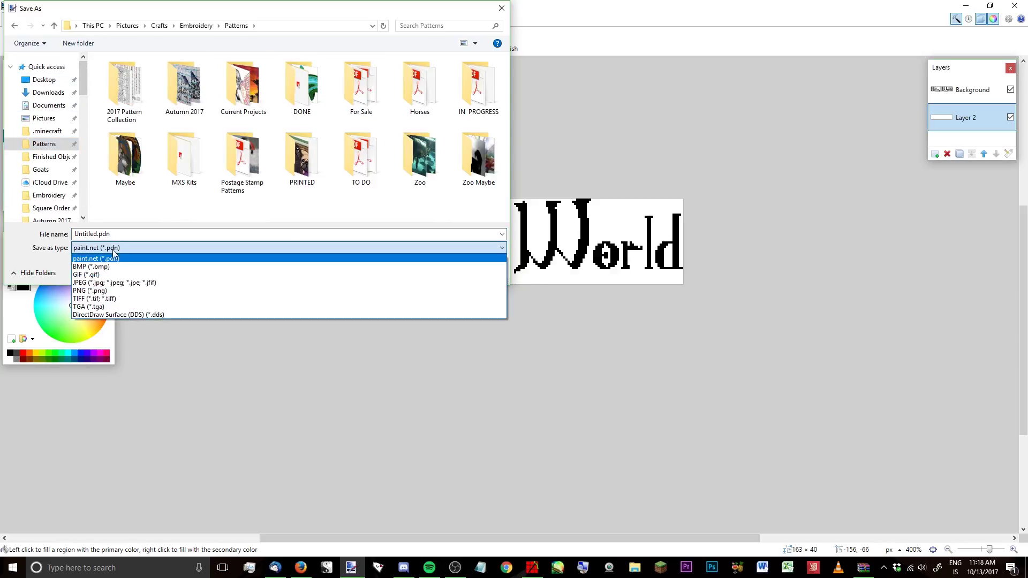
{"action": "left_click", "coordinate": [128, 294]}
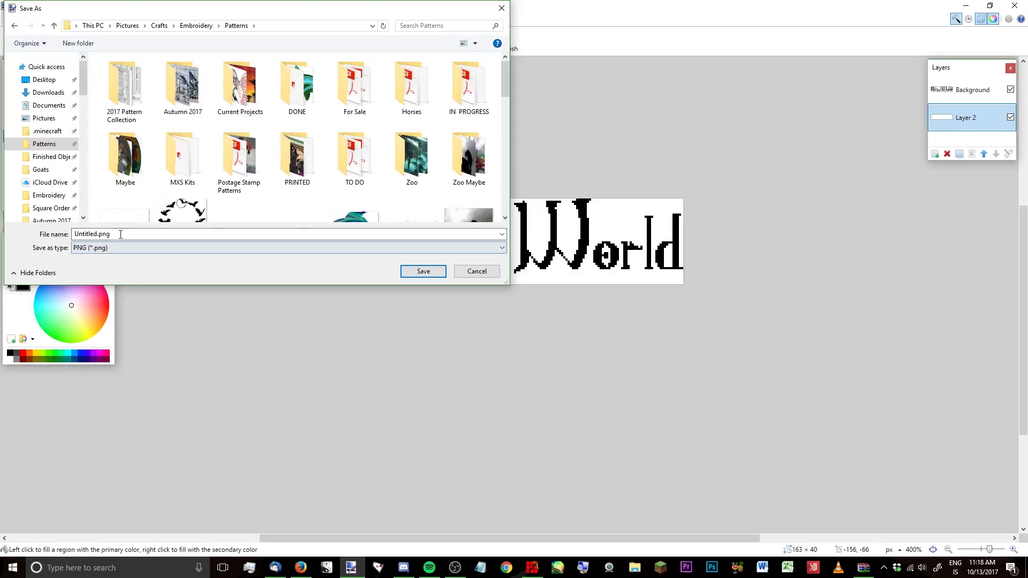
{"action": "left_click", "coordinate": [129, 248]}
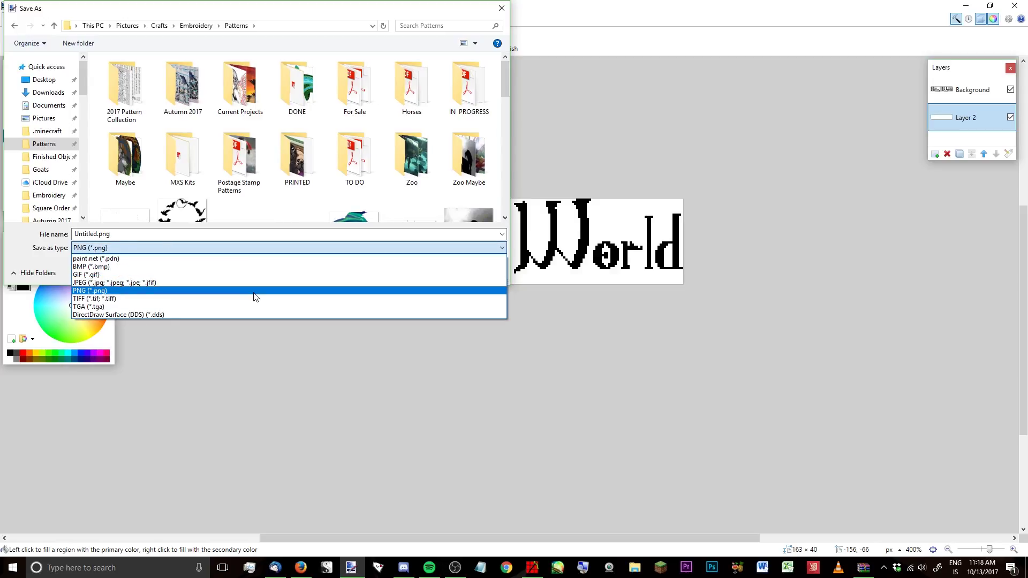
{"action": "left_click", "coordinate": [153, 294]}
Name the file "Hello World" and save it as a 24-bit PNG, flattening the layers
{"action": "double_click", "coordinate": [128, 234]}
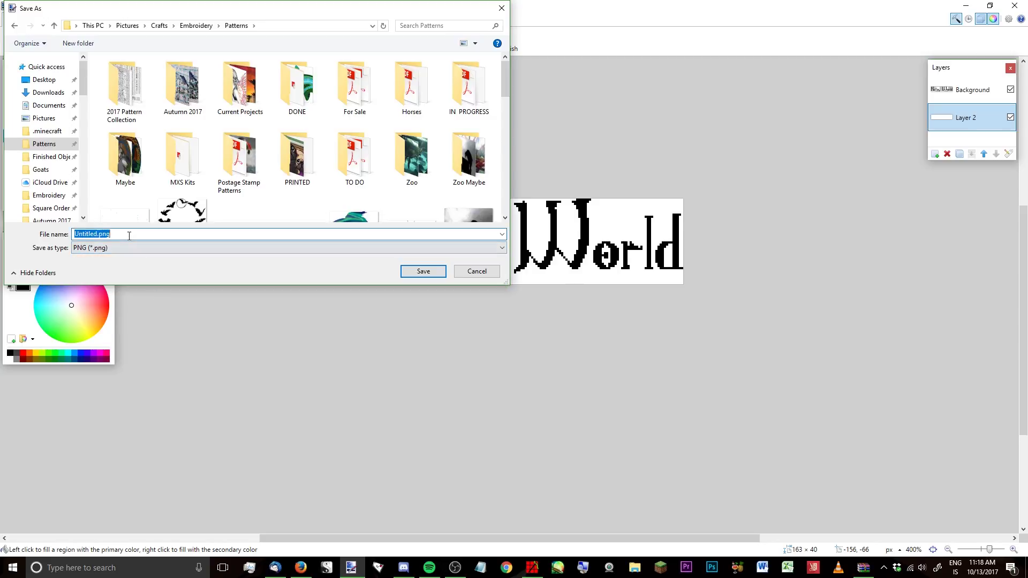
{"action": "type", "text": "Hello"}
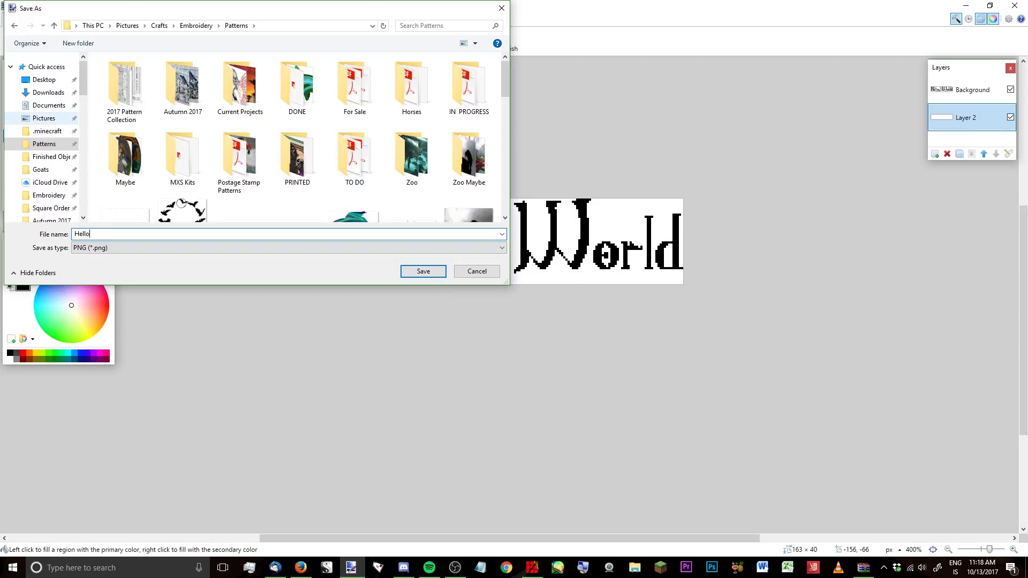
{"action": "type", "text": ", World"}
{"action": "key", "text": "Return"}
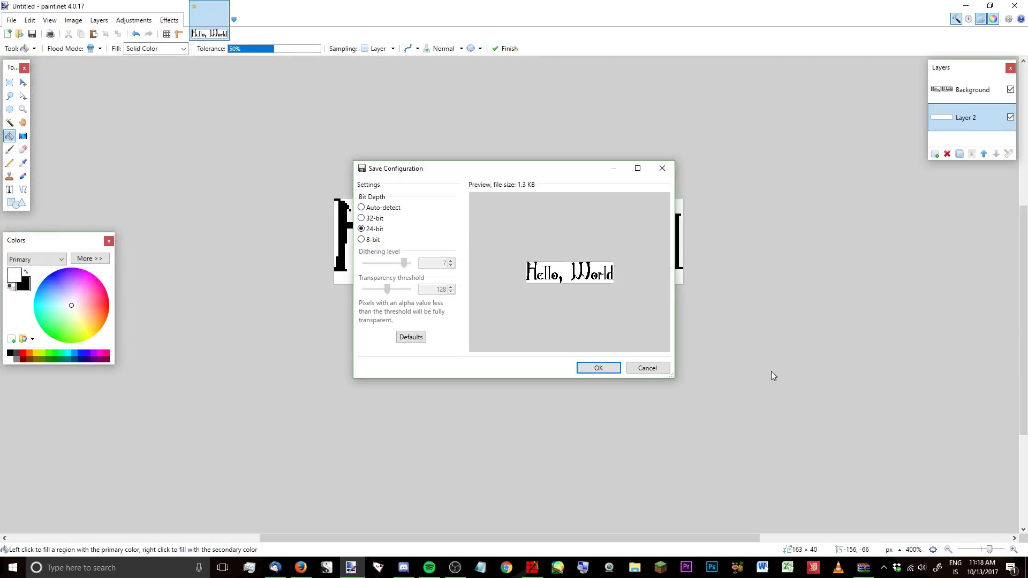
{"action": "left_click", "coordinate": [599, 368]}
{"action": "left_click", "coordinate": [483, 312]}
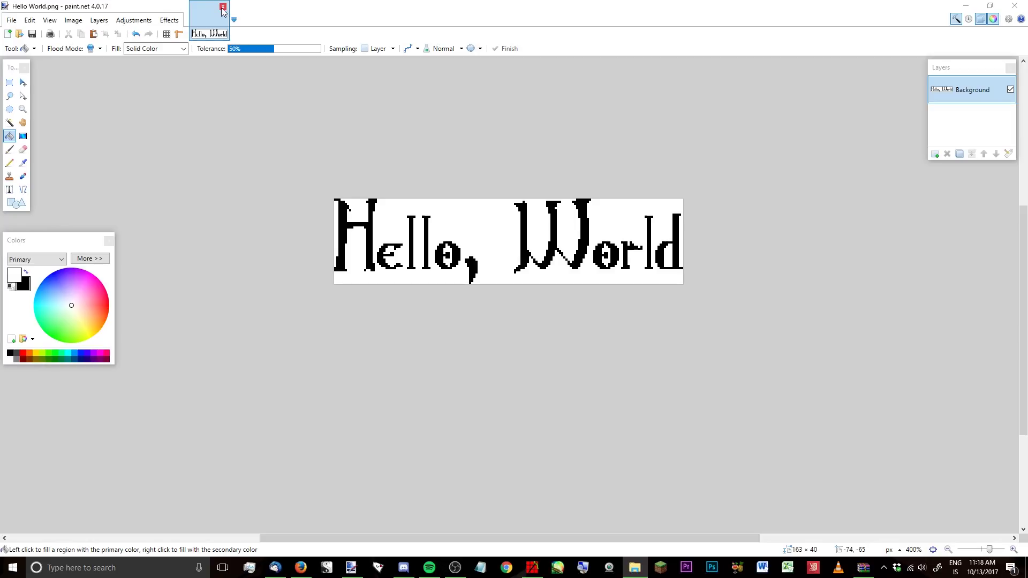
Save a JPEG copy of the flattened image as "Hello World.jpg" at quality 95
{"action": "left_click", "coordinate": [11, 21]}
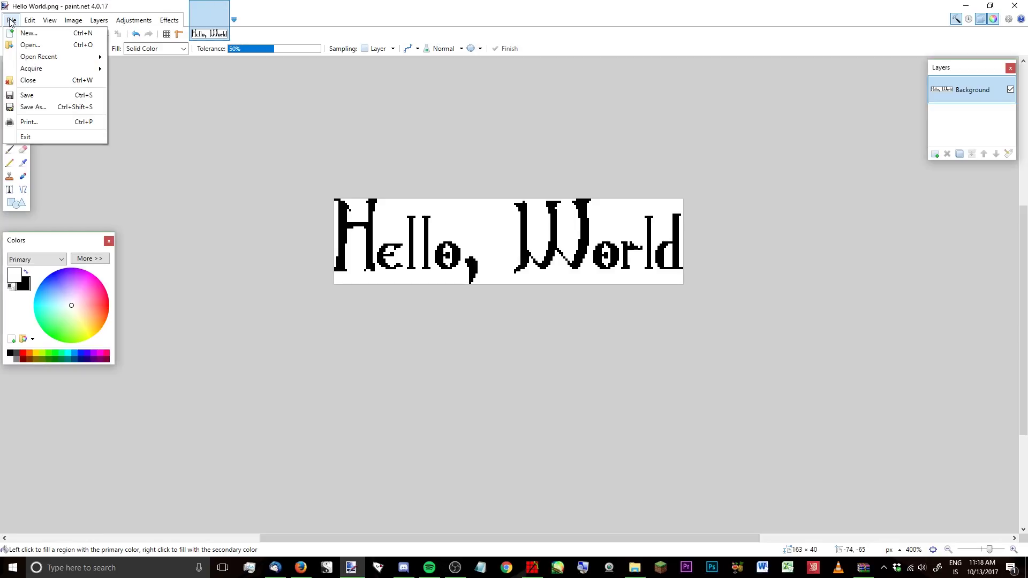
{"action": "left_click", "coordinate": [33, 107]}
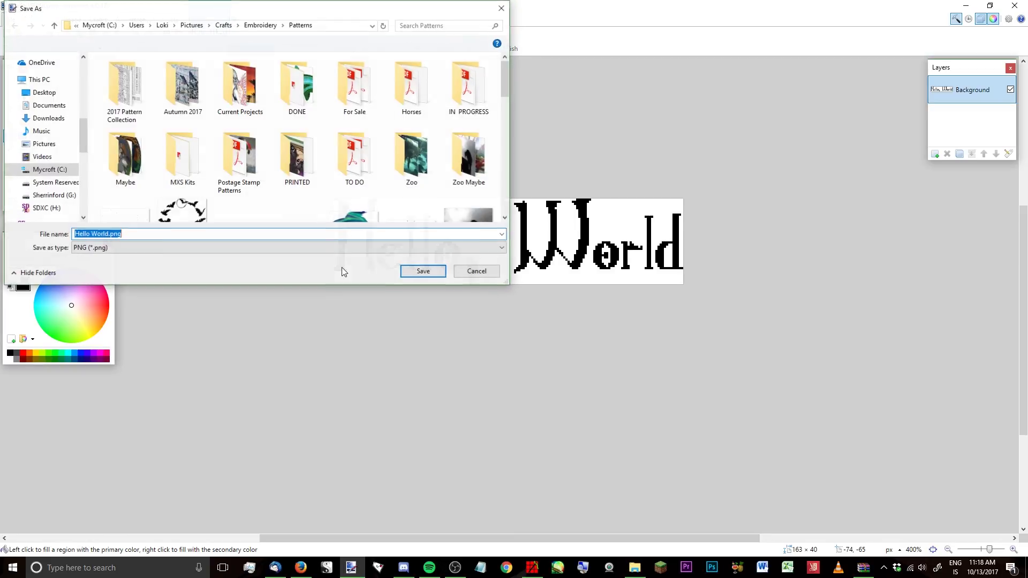
{"action": "left_click", "coordinate": [99, 253]}
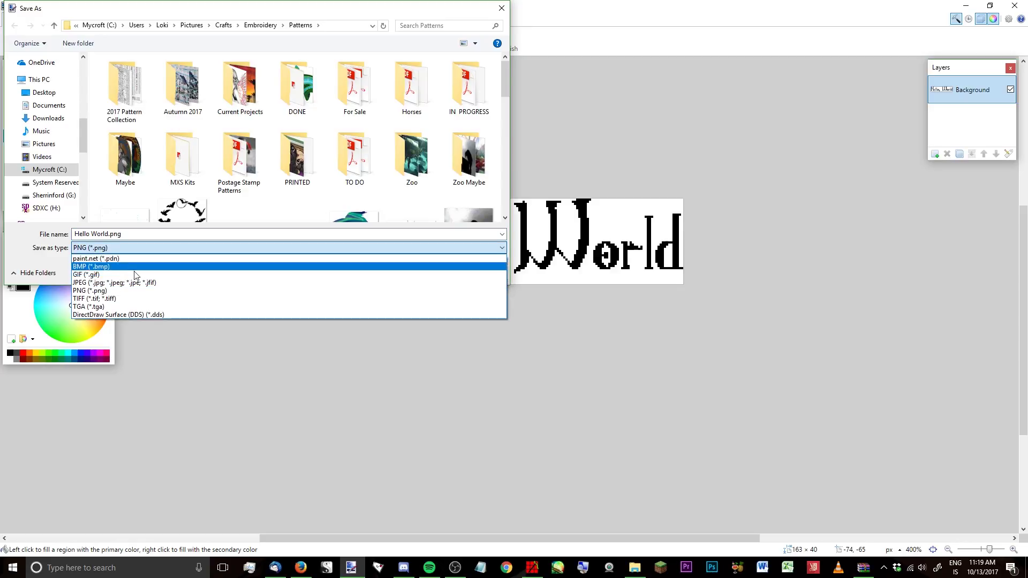
{"action": "left_click", "coordinate": [150, 283]}
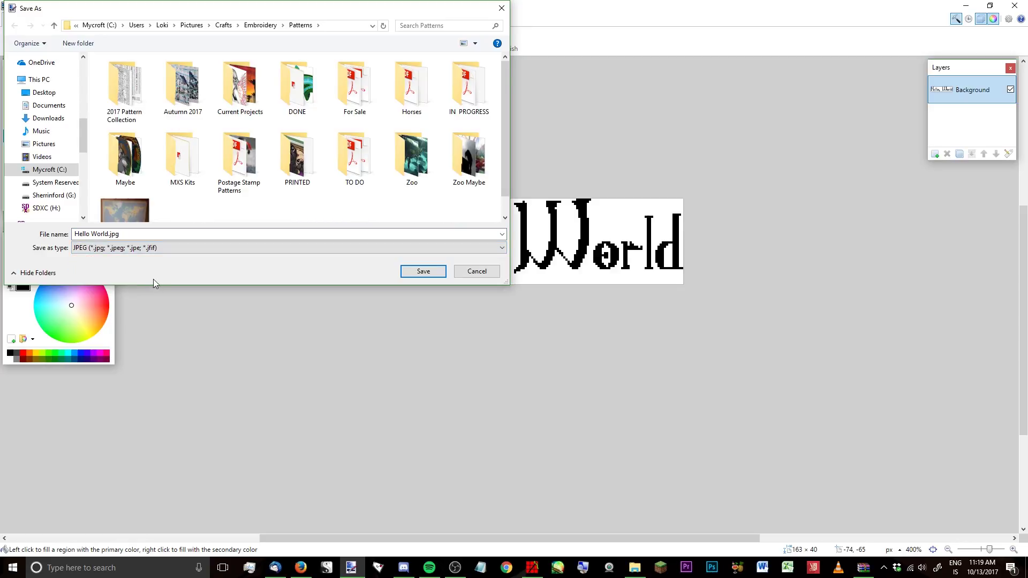
{"action": "left_click", "coordinate": [436, 276]}
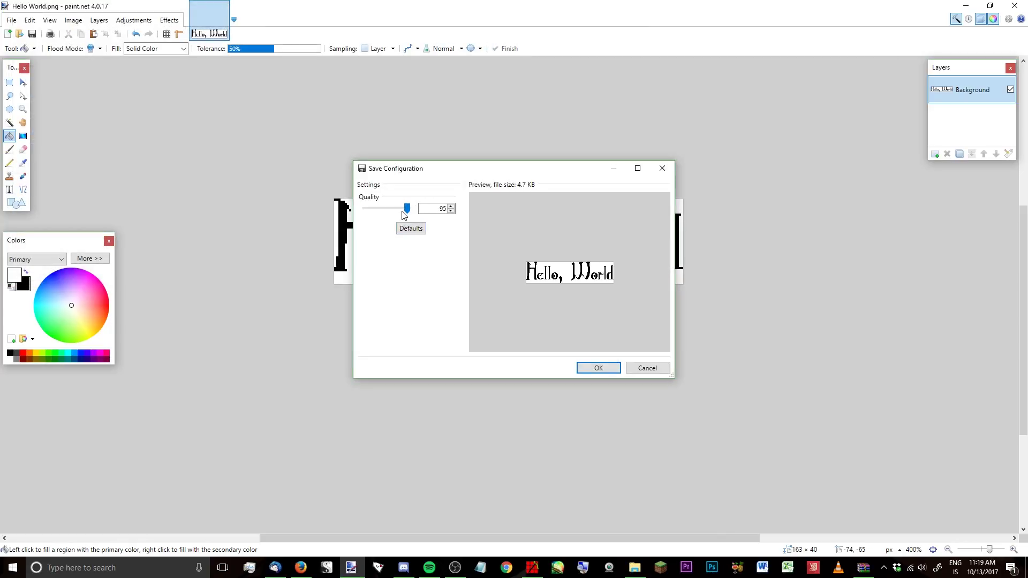
{"action": "left_click", "coordinate": [618, 370]}
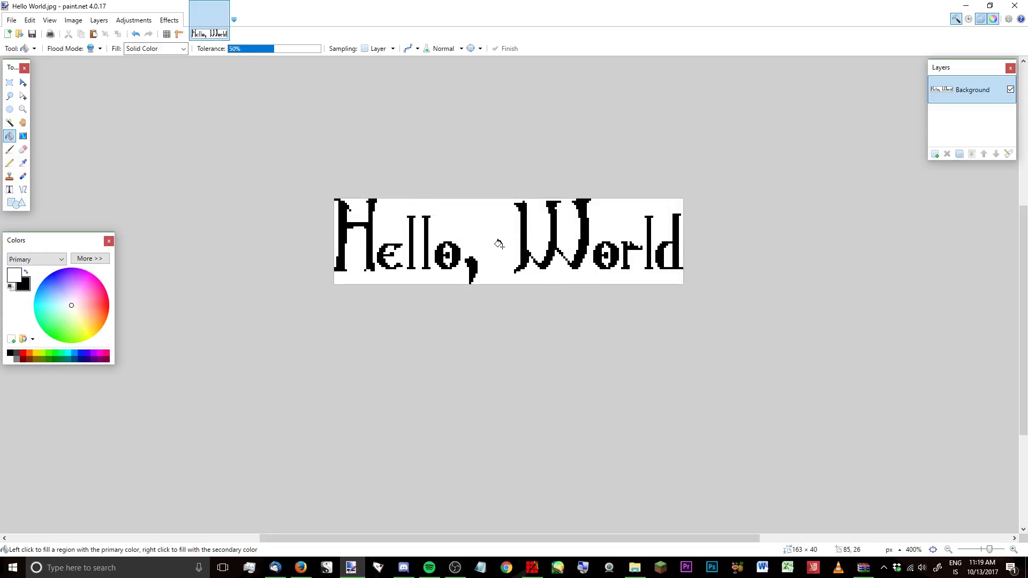
Close the image and reopen Hello World.jpg and Hello World.png from the file explorer as separate images
{"action": "left_click", "coordinate": [223, 7]}
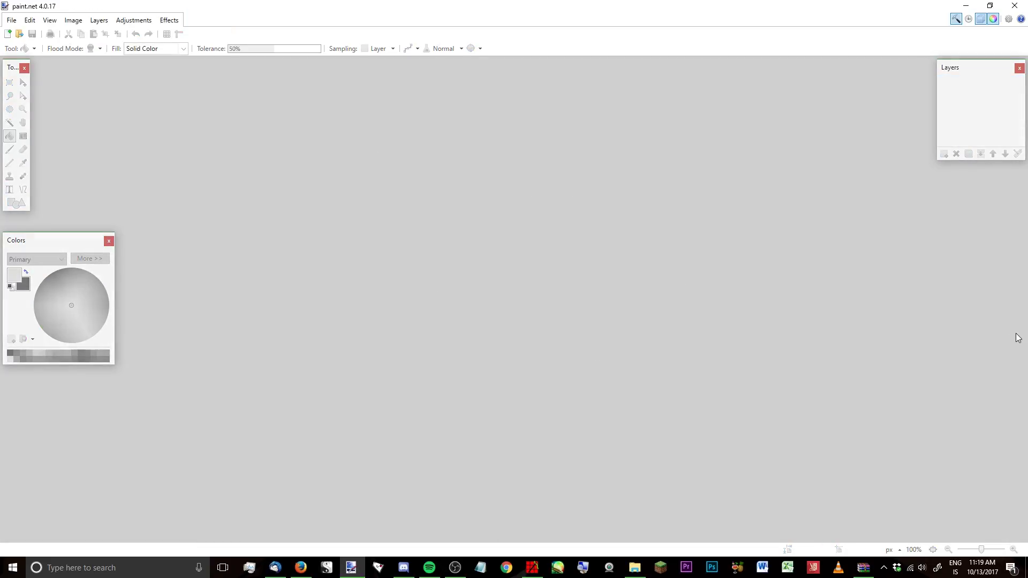
{"action": "key", "text": "super+e"}
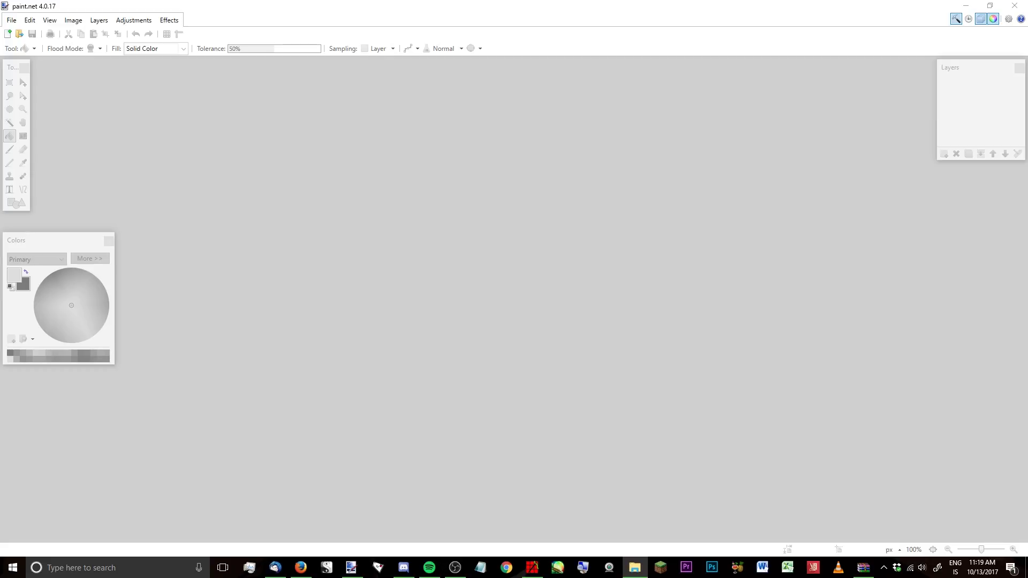
{"action": "left_click_drag", "start_coordinate": [586, 278], "coordinate": [588, 281]}
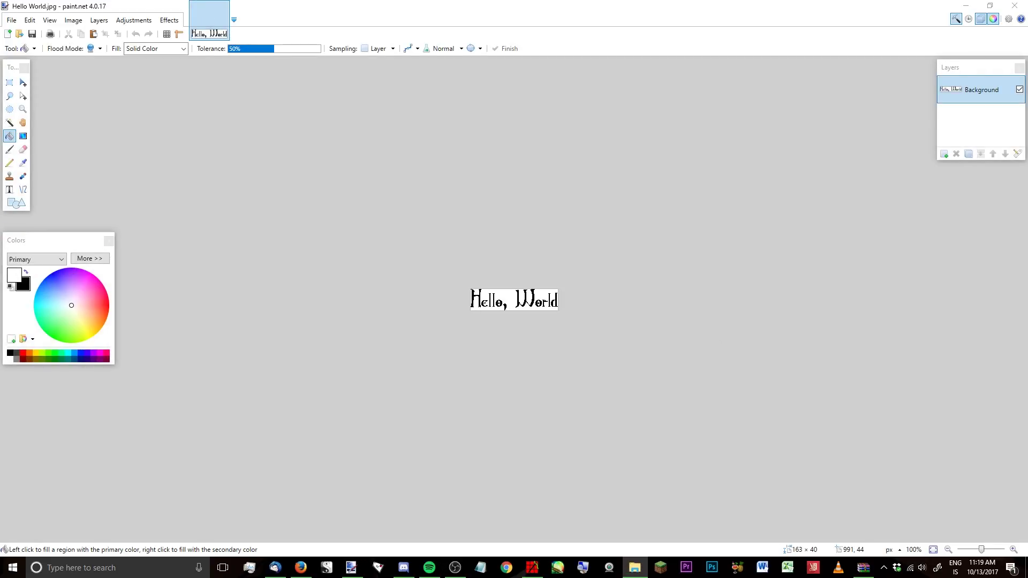
{"action": "left_click_drag", "start_coordinate": [765, 416], "coordinate": [588, 397]}
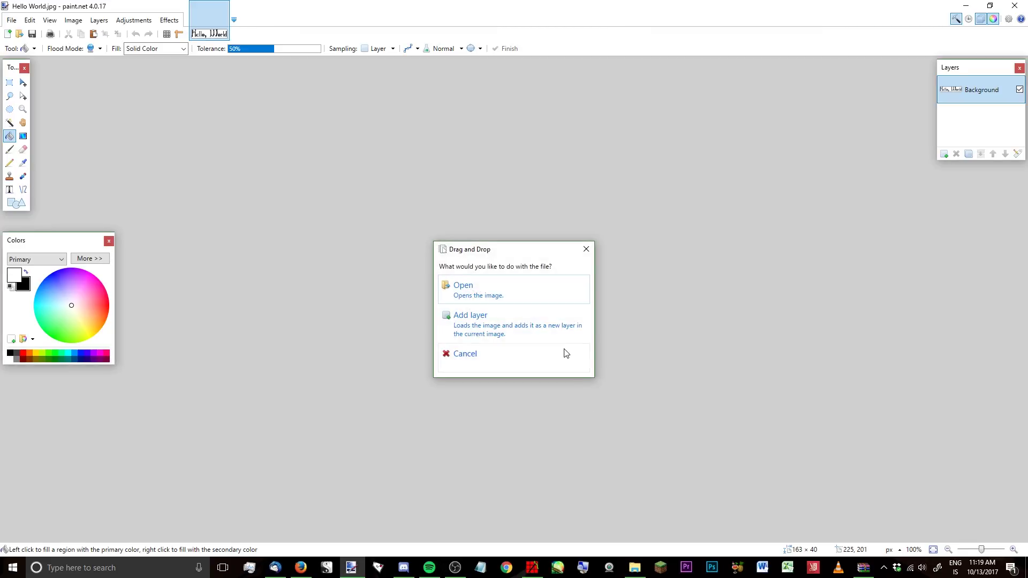
{"action": "left_click", "coordinate": [460, 292]}
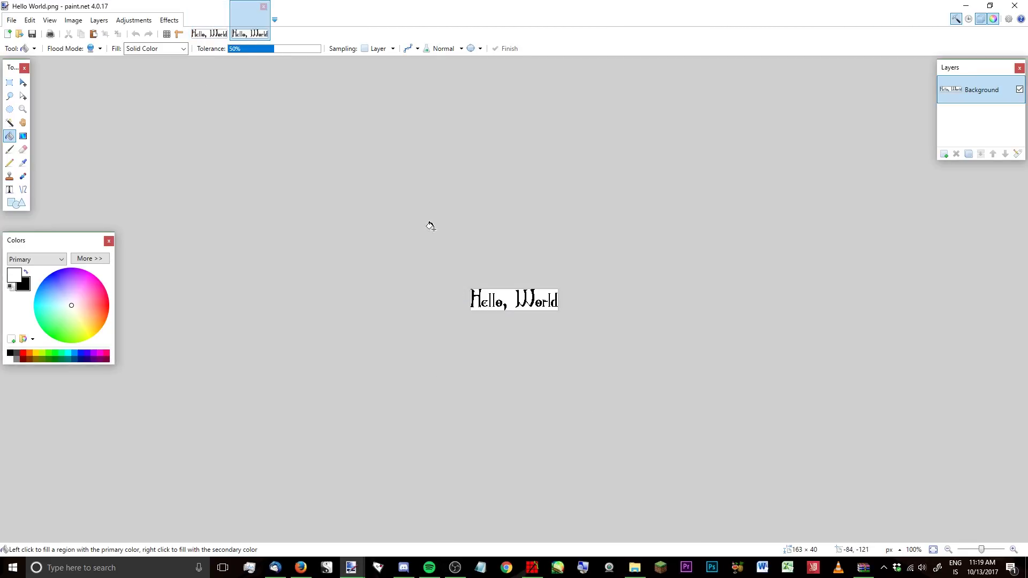
Fill the white background of Hello World.png with bright green at 50% tolerance, and undo the fill
{"action": "scroll", "coordinate": [498, 303], "scroll_direction": "up", "scroll_amount": 3}
{"action": "scroll", "coordinate": [497, 303], "scroll_direction": "up", "scroll_amount": 5}
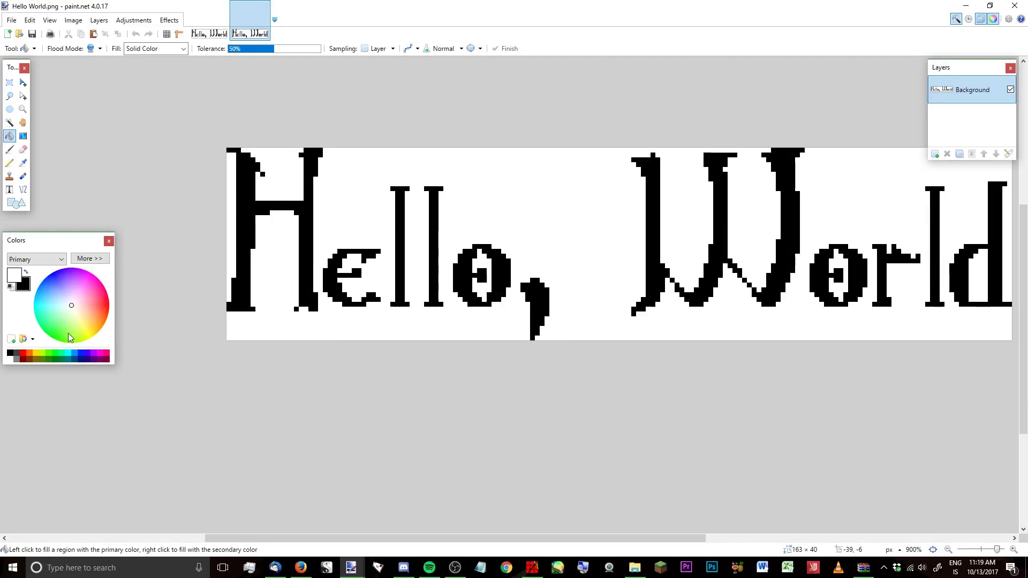
{"action": "left_click", "coordinate": [52, 333]}
{"action": "scroll", "coordinate": [296, 265], "scroll_direction": "down", "scroll_amount": 3}
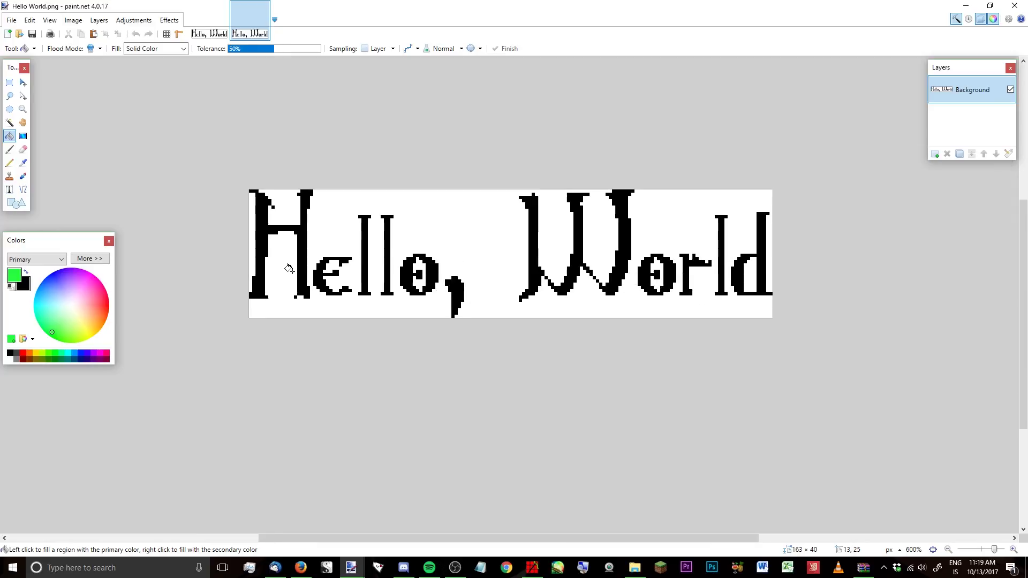
{"action": "left_click", "coordinate": [455, 205]}
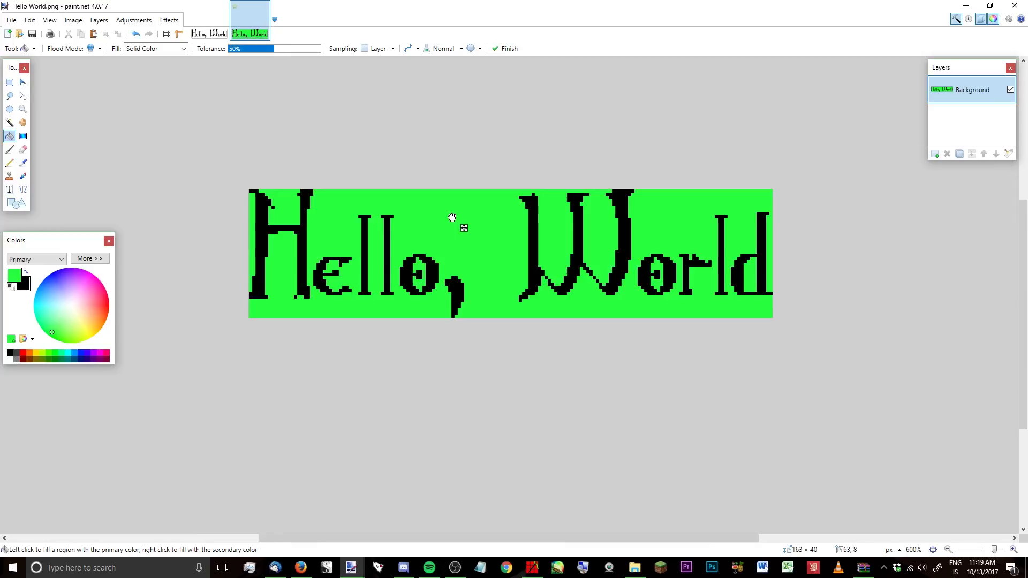
{"action": "key", "text": "ctrl+z"}
Set the Paint Bucket tolerance to 0% and fill the PNG's white background with bright green
{"action": "left_click_drag", "start_coordinate": [252, 50], "coordinate": [163, 53]}
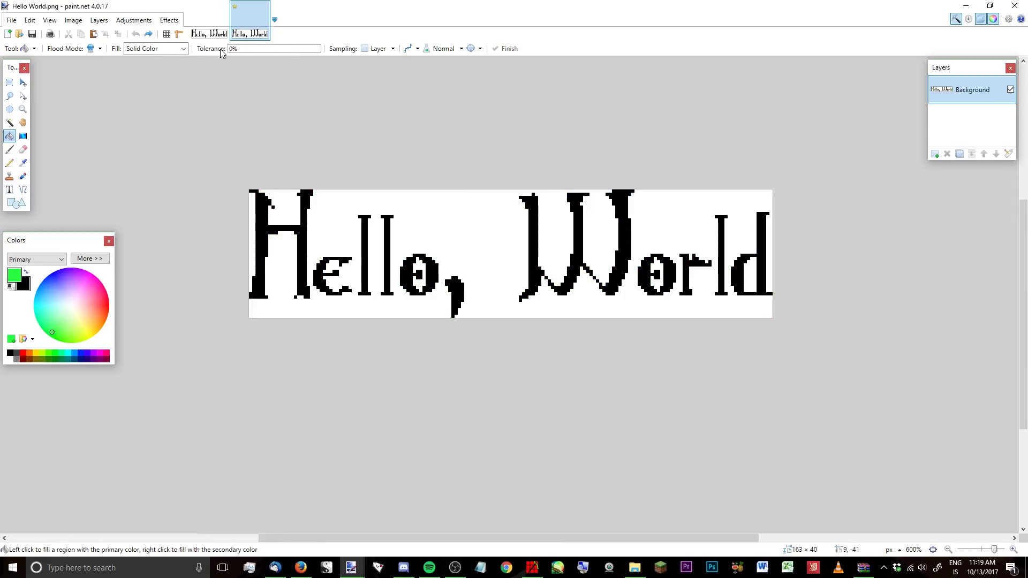
{"action": "left_click_drag", "start_coordinate": [228, 53], "coordinate": [232, 55]}
{"action": "left_click", "coordinate": [455, 223]}
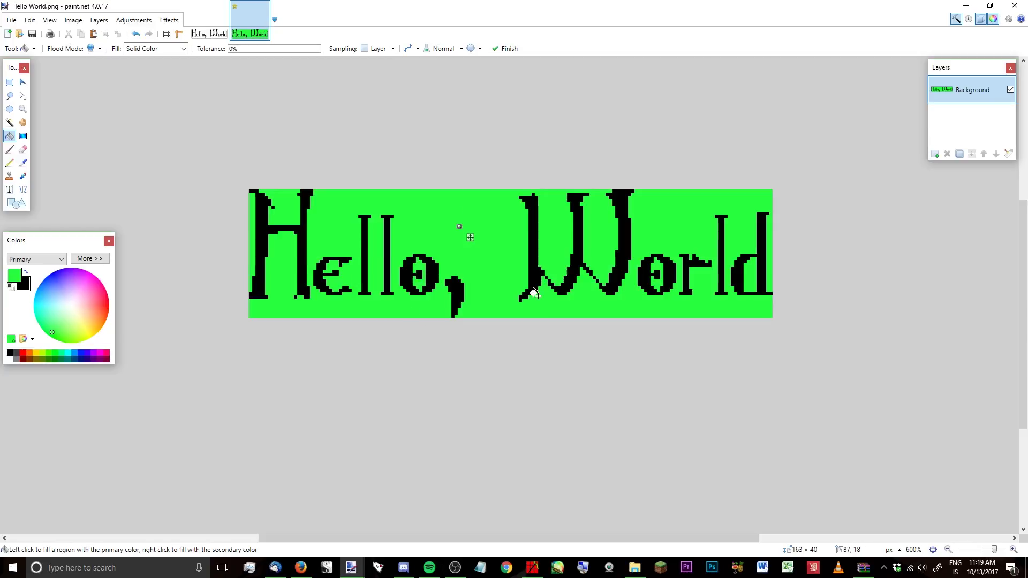
Inspect the background of Hello World.jpg up close and fill it with the same green at 0% tolerance
{"action": "left_click", "coordinate": [209, 21]}
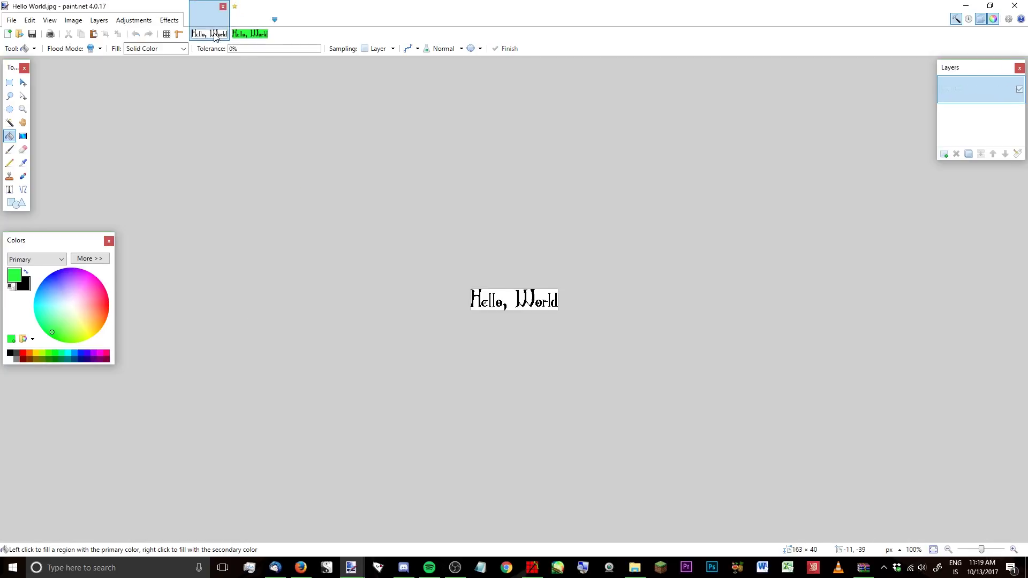
{"action": "scroll", "coordinate": [537, 303], "scroll_direction": "up", "scroll_amount": 10, "text": "ctrl"}
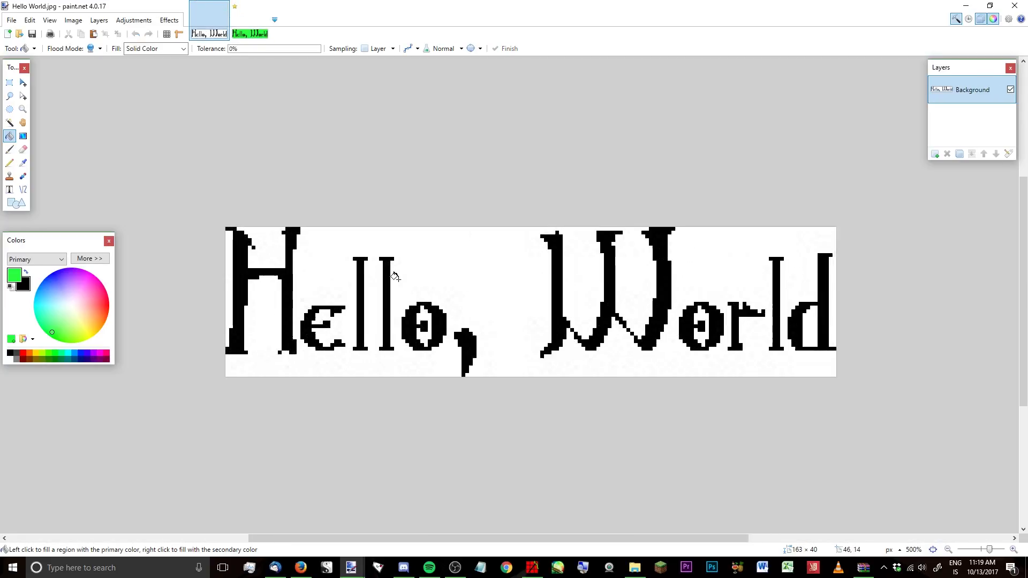
{"action": "scroll", "coordinate": [439, 324], "scroll_direction": "up", "scroll_amount": 3, "text": "ctrl"}
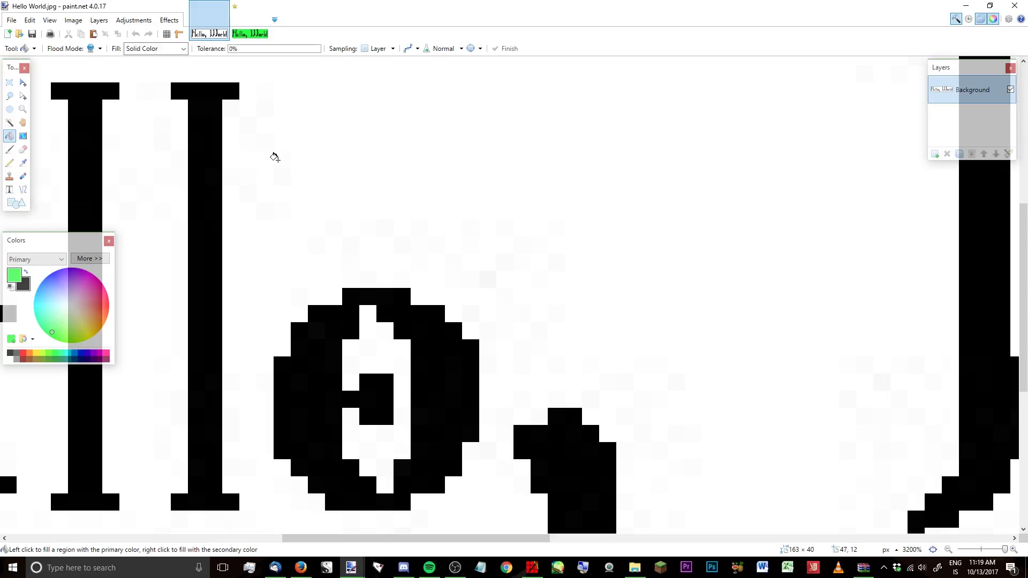
{"action": "scroll", "coordinate": [479, 252], "scroll_direction": "down", "scroll_amount": 4, "text": "ctrl"}
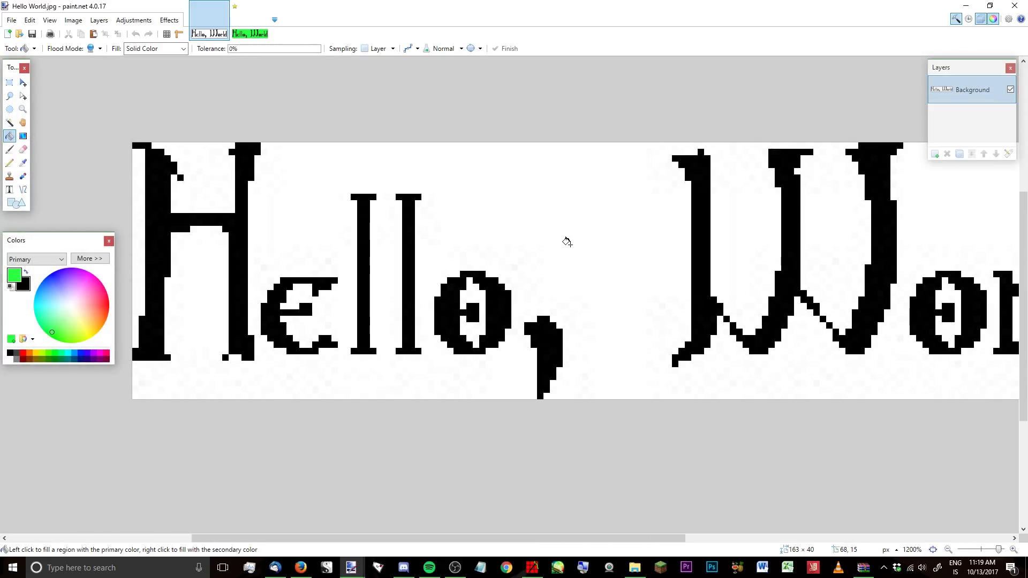
{"action": "left_click", "coordinate": [568, 242]}
{"action": "scroll", "coordinate": [572, 244], "scroll_direction": "down", "scroll_amount": 3, "text": "ctrl"}
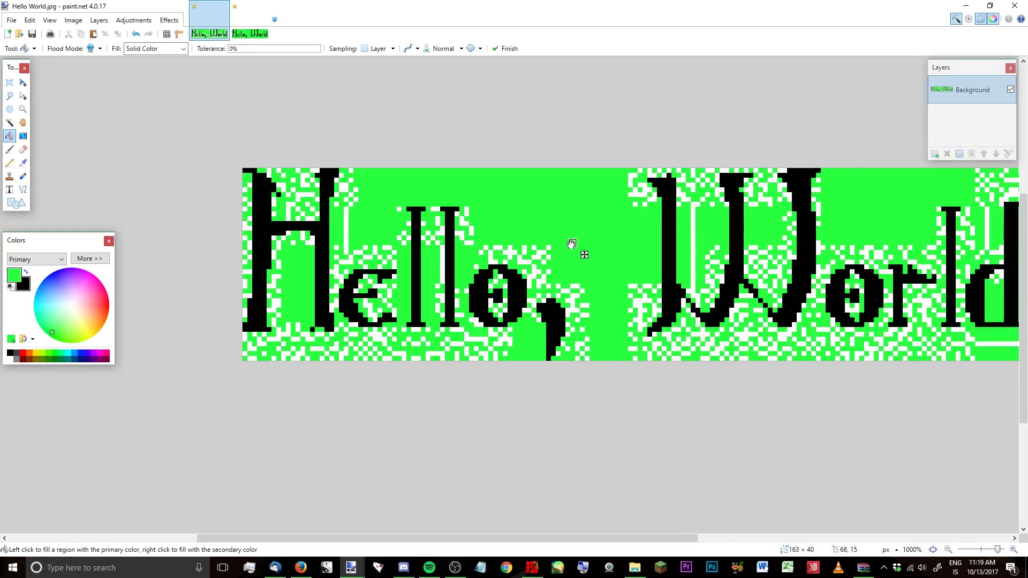
{"action": "scroll", "coordinate": [576, 239], "scroll_direction": "up", "scroll_amount": 1, "text": "ctrl"}
{"action": "scroll", "coordinate": [584, 227], "scroll_direction": "up", "scroll_amount": 1, "text": "ctrl"}
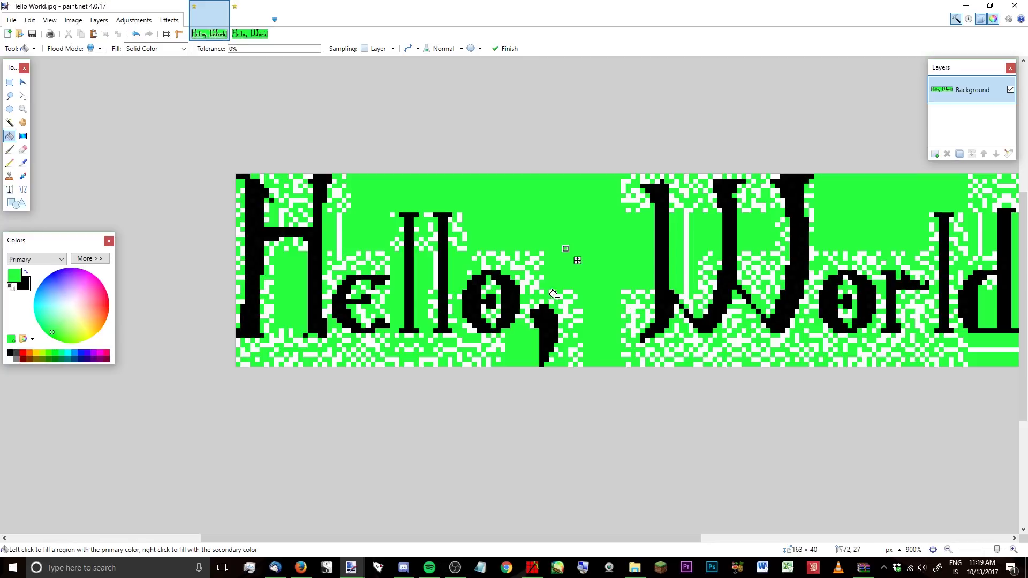
Undo the green fill in Hello World.png and close Hello World.jpg without saving its changes
{"action": "left_click", "coordinate": [250, 15]}
{"action": "key", "text": "ctrl+z"}
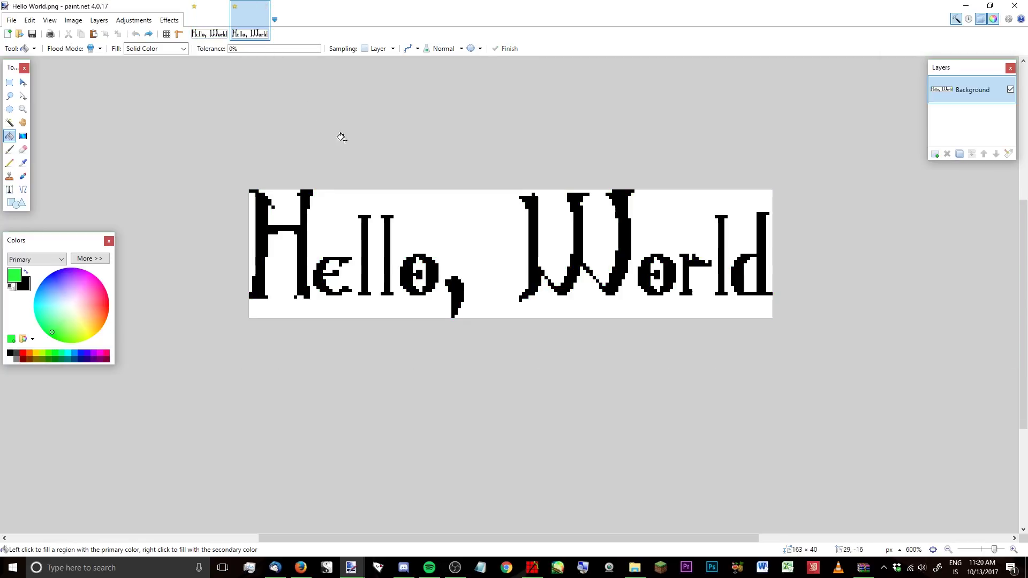
{"action": "left_click", "coordinate": [227, 13]}
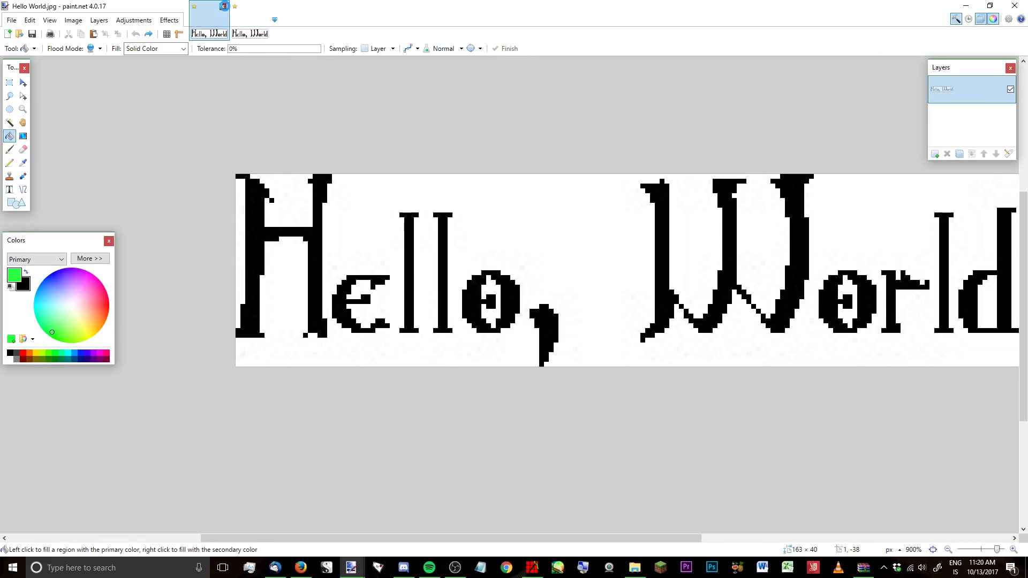
{"action": "left_click", "coordinate": [223, 6]}
{"action": "left_click", "coordinate": [485, 338]}
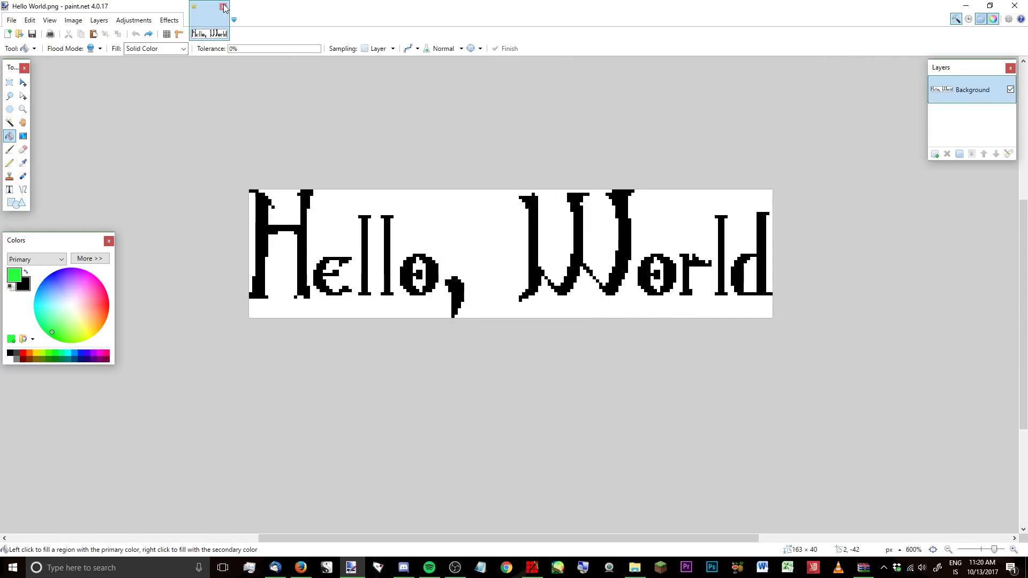
Close Hello World.png in paint.net, switch to PCStitch and load Hello World.png from the Patterns folder for import
{"action": "left_click", "coordinate": [223, 6]}
{"action": "left_click", "coordinate": [515, 333]}
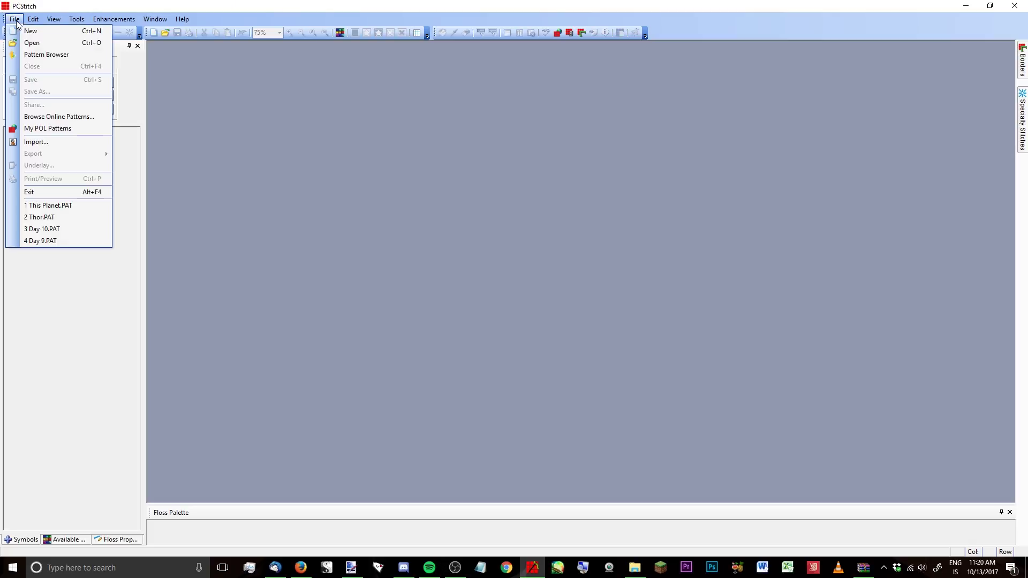
{"action": "left_click", "coordinate": [58, 141]}
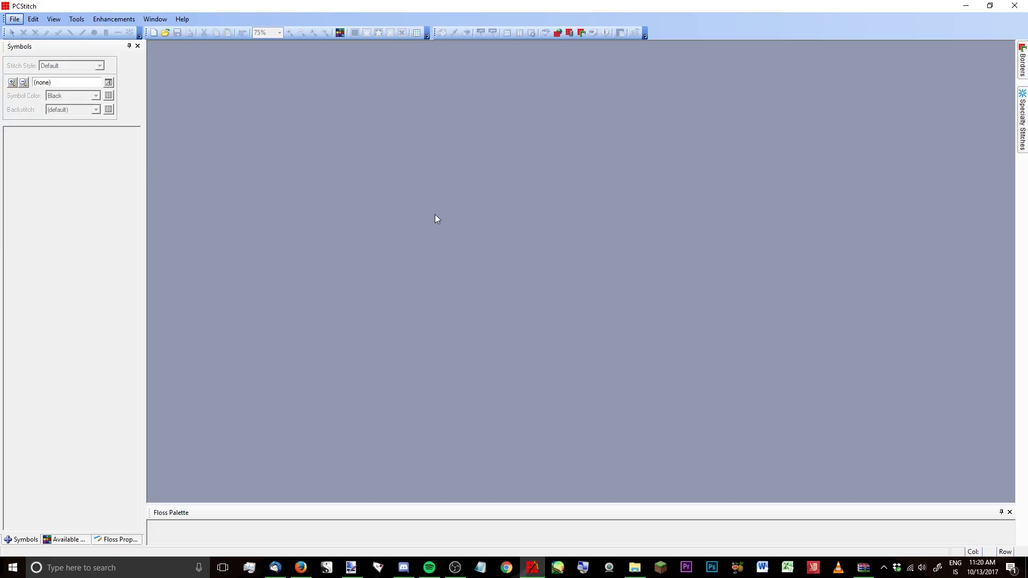
{"action": "left_click", "coordinate": [573, 238]}
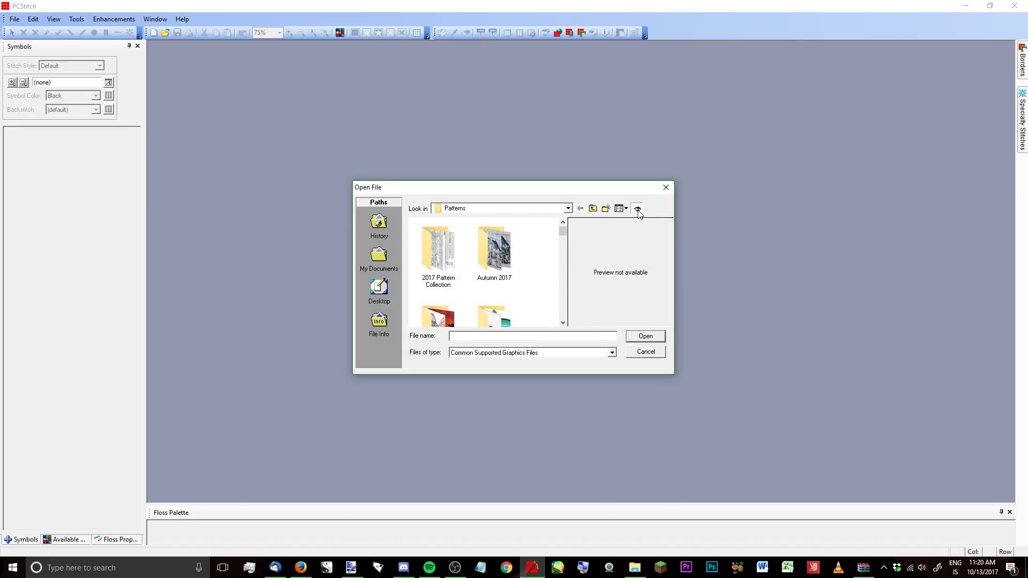
{"action": "left_click", "coordinate": [637, 210]}
{"action": "left_click_drag", "start_coordinate": [661, 230], "coordinate": [661, 277]}
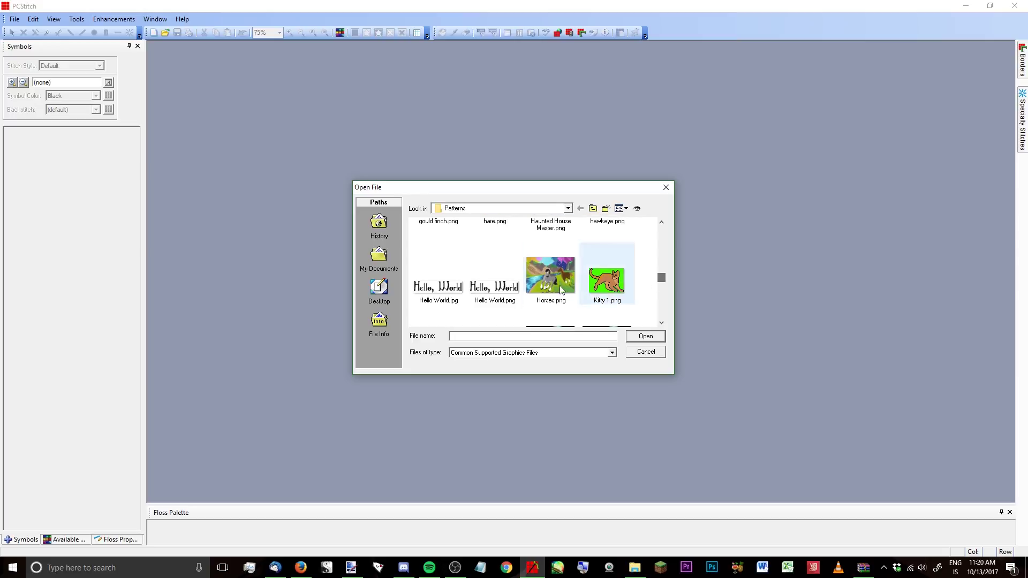
{"action": "double_click", "coordinate": [493, 279]}
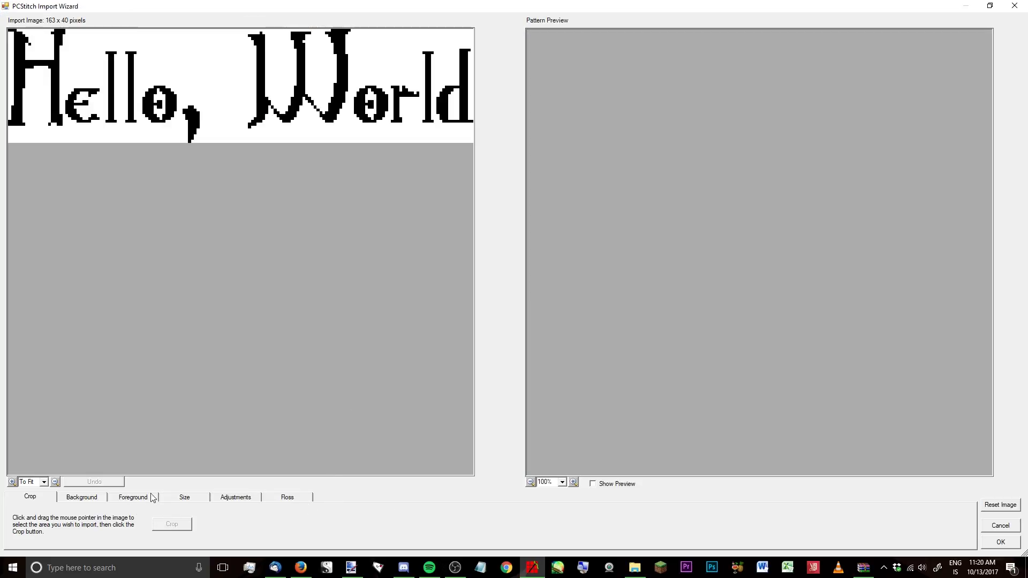
Set the import width to 163 stitches, preview the result and create the pattern from Hello World.png
{"action": "left_click", "coordinate": [182, 498]}
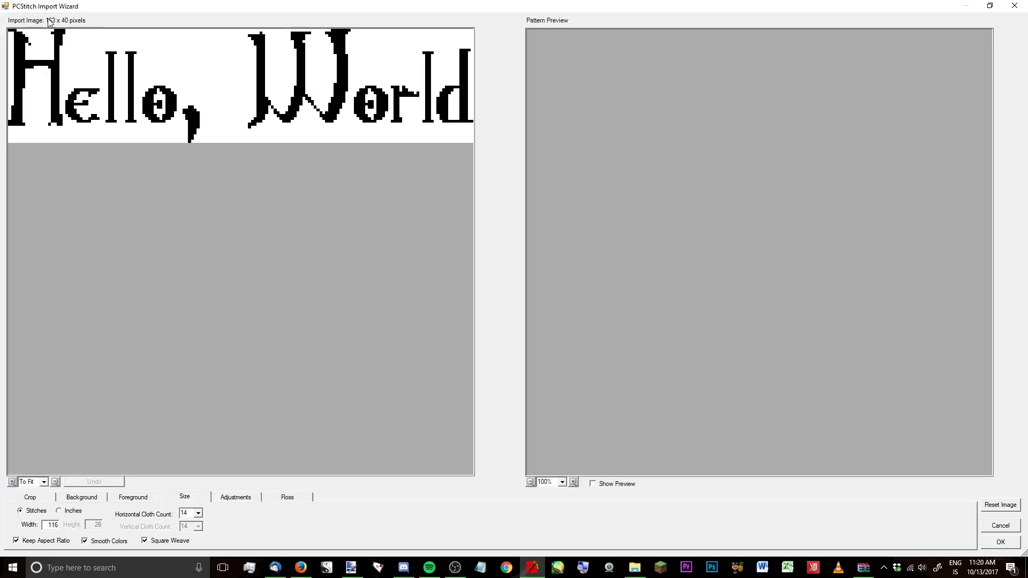
{"action": "double_click", "coordinate": [46, 524]}
{"action": "left_click", "coordinate": [594, 484]}
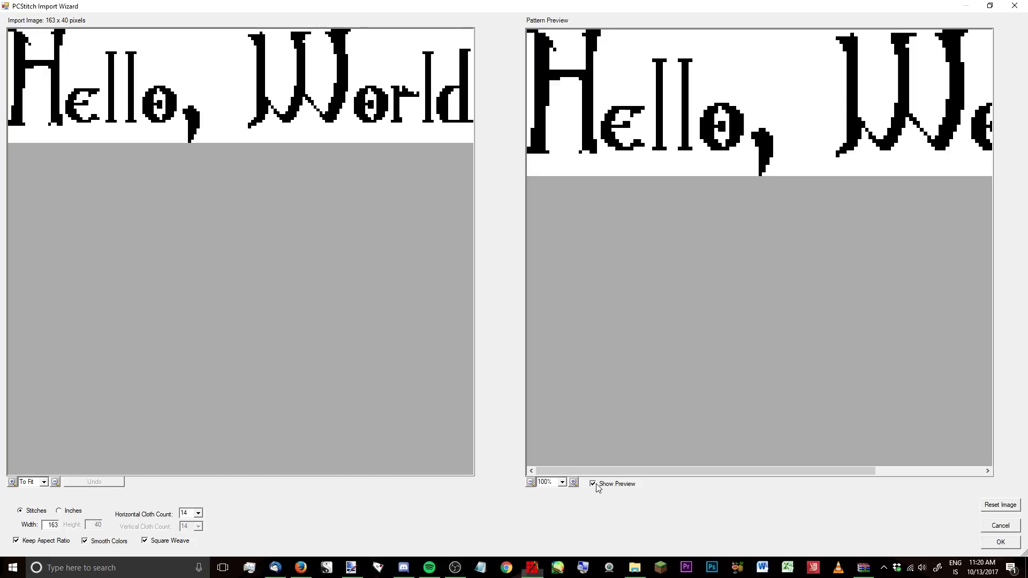
{"action": "left_click", "coordinate": [1000, 541]}
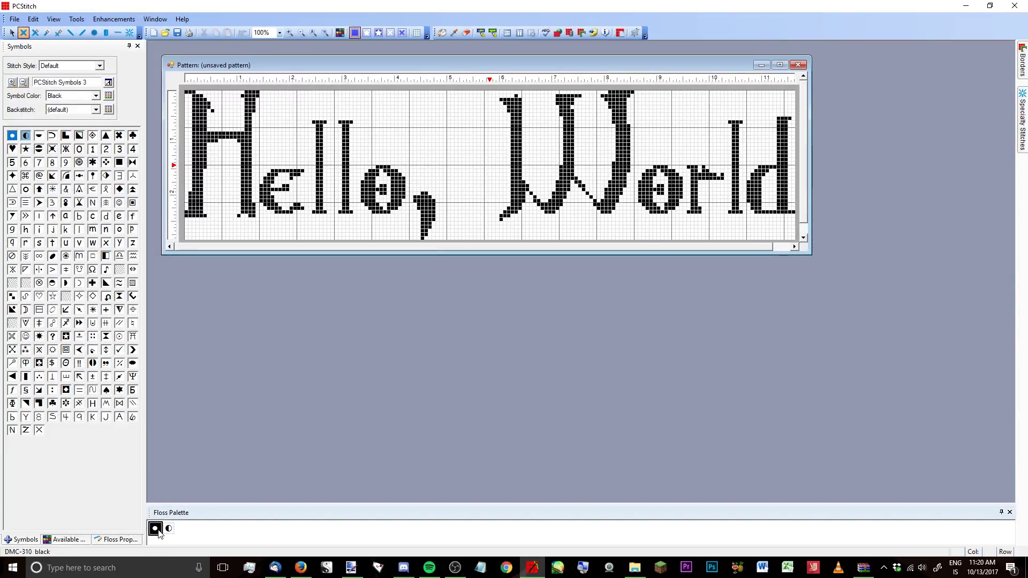
Start another image import and load Hello World.jpg from the Patterns folder
{"action": "left_click", "coordinate": [14, 18]}
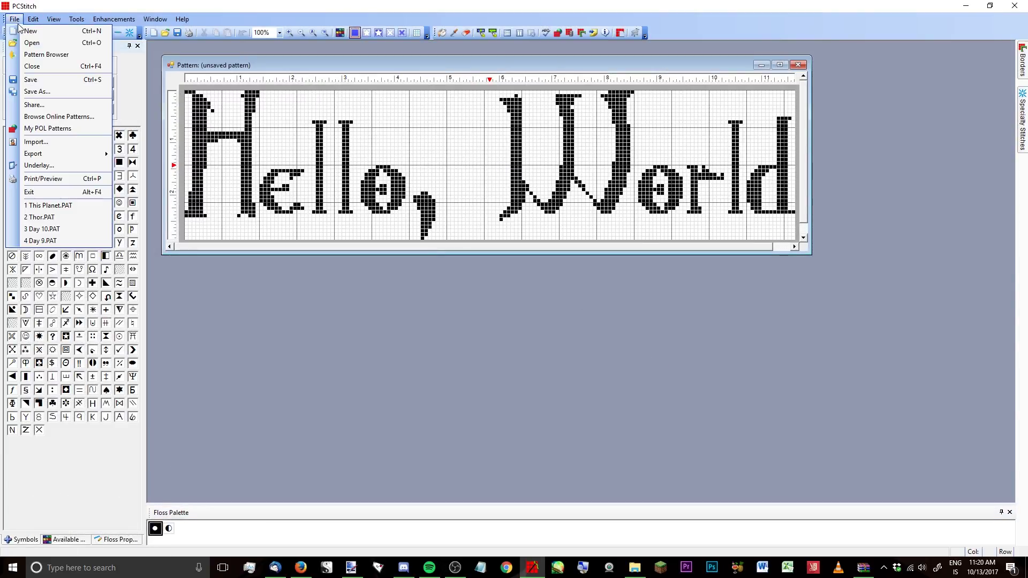
{"action": "left_click", "coordinate": [43, 142]}
{"action": "left_click", "coordinate": [565, 241]}
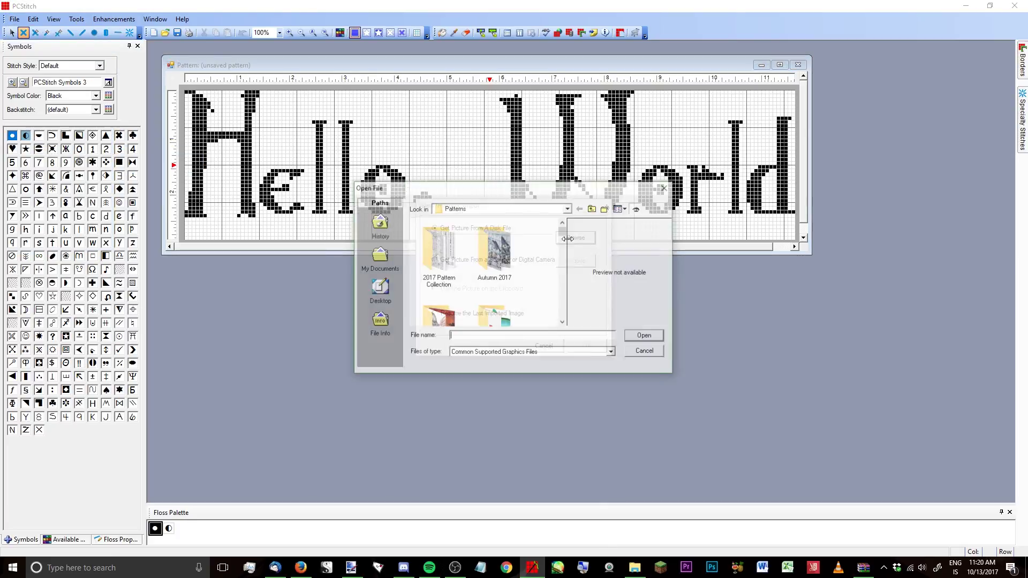
{"action": "left_click", "coordinate": [638, 208]}
{"action": "scroll", "coordinate": [583, 281], "scroll_direction": "down", "scroll_amount": 8}
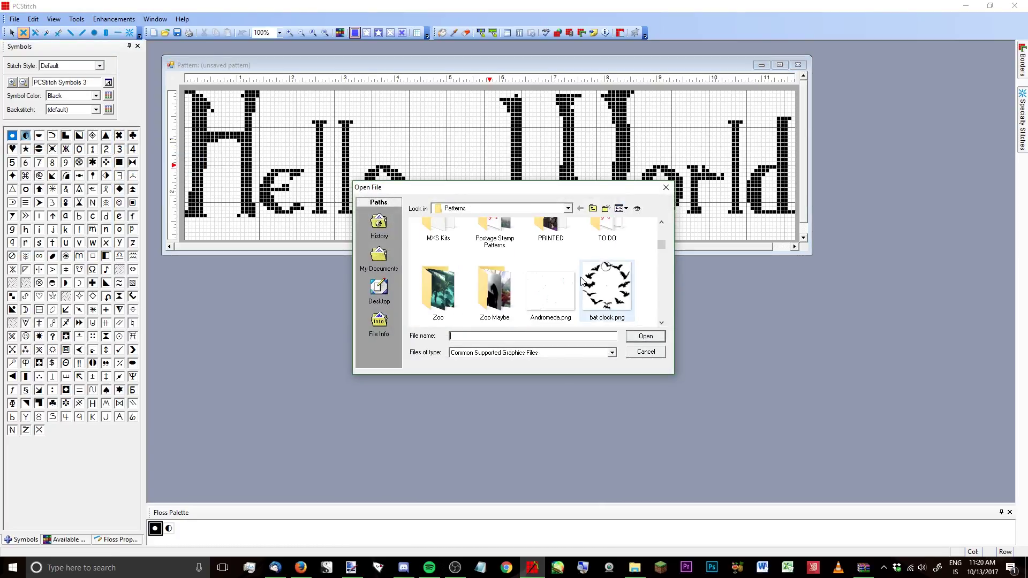
{"action": "scroll", "coordinate": [583, 281], "scroll_direction": "down", "scroll_amount": 5}
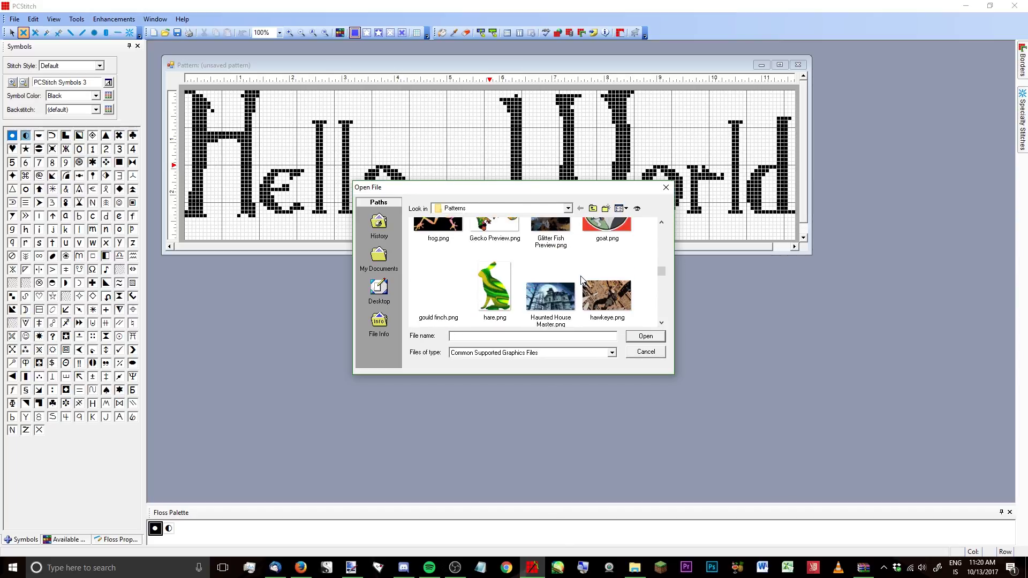
{"action": "double_click", "coordinate": [439, 300]}
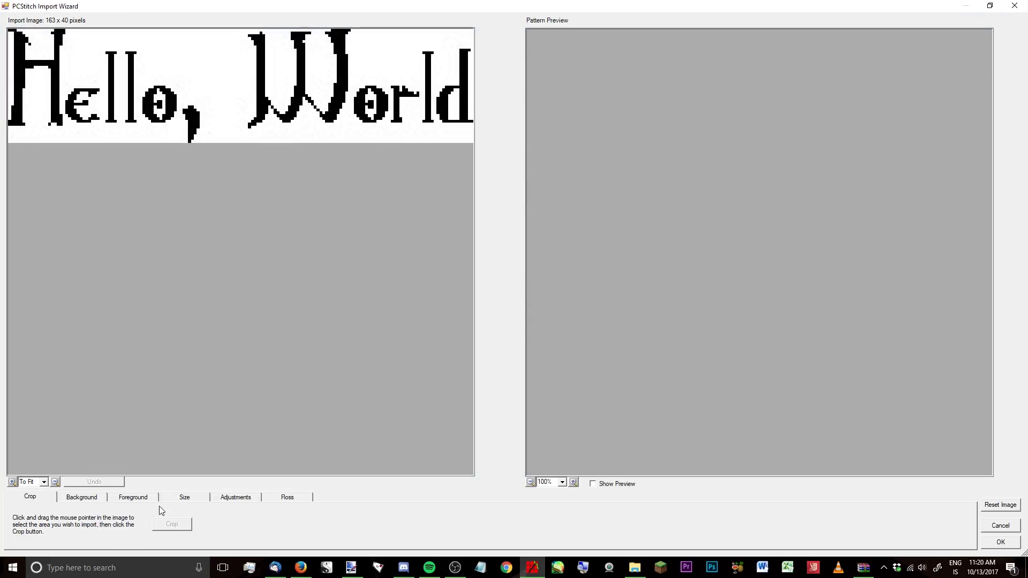
Set the JPG's import width to 163 stitches, preview it and create the pattern
{"action": "left_click", "coordinate": [181, 498]}
{"action": "double_click", "coordinate": [61, 525]}
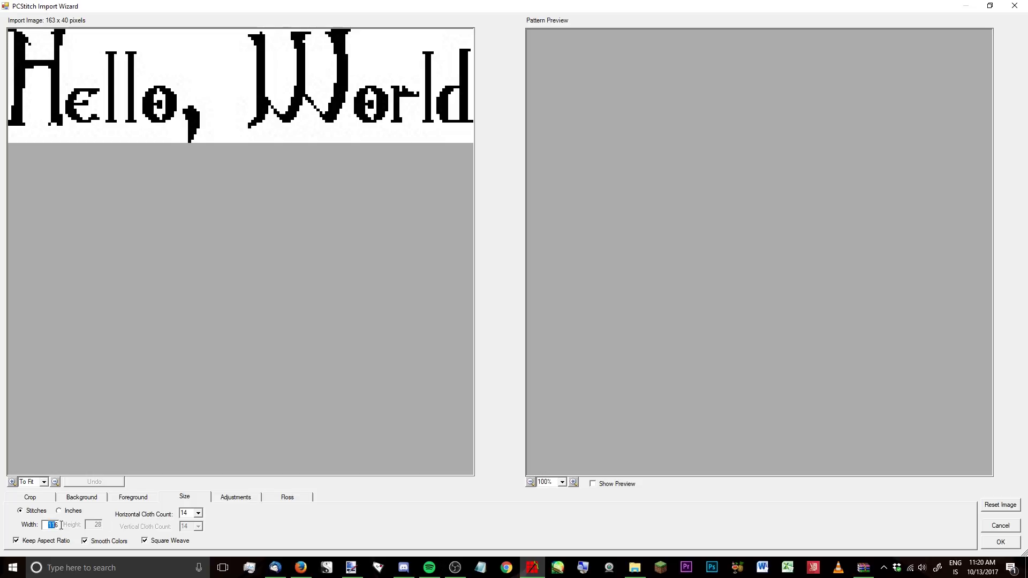
{"action": "type", "text": "16"}
{"action": "left_click", "coordinate": [593, 484]}
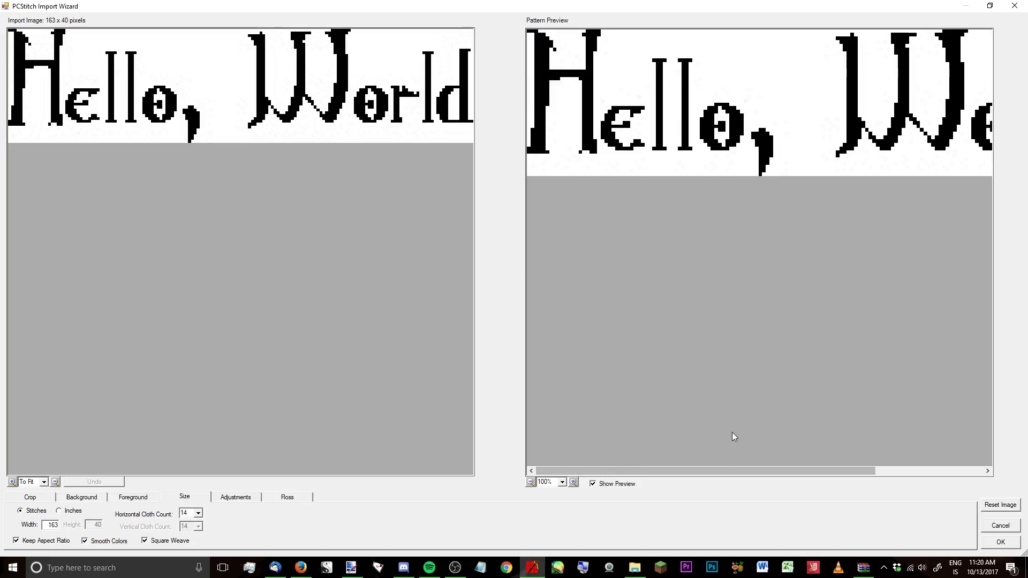
{"action": "left_click", "coordinate": [1004, 541]}
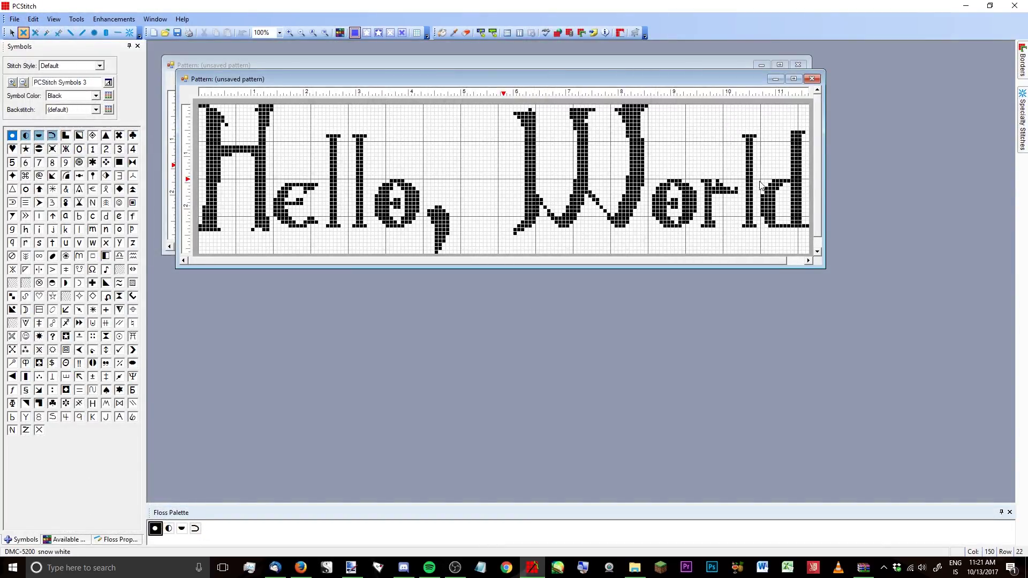
Maximize the pattern window made from Hello World.jpg and hide its grid lines
{"action": "left_click", "coordinate": [794, 78]}
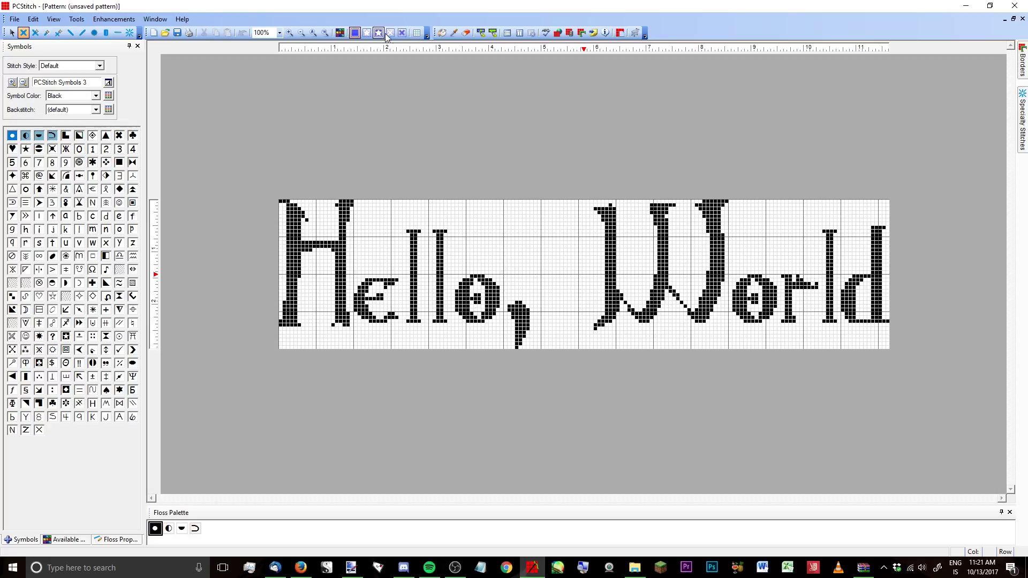
{"action": "left_click", "coordinate": [418, 33]}
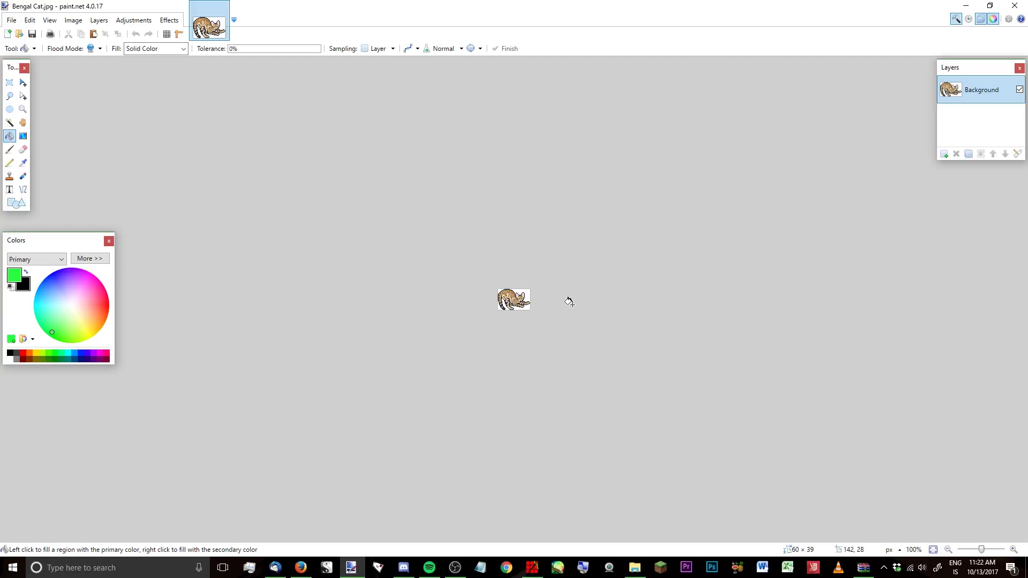
Examine the pixels of the Bengal Cat.jpg image up close in paint.net
{"action": "scroll", "coordinate": [542, 300], "scroll_direction": "up", "scroll_amount": 5}
{"action": "scroll", "coordinate": [397, 303], "scroll_direction": "up", "scroll_amount": 3}
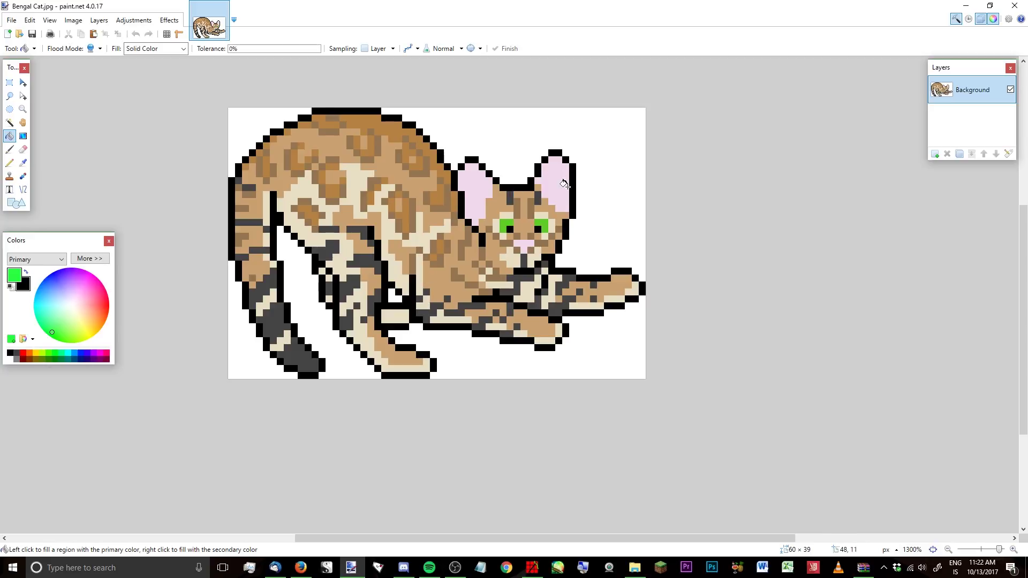
{"action": "scroll", "coordinate": [402, 220], "scroll_direction": "up", "scroll_amount": 2}
{"action": "scroll", "coordinate": [510, 288], "scroll_direction": "up", "scroll_amount": 1}
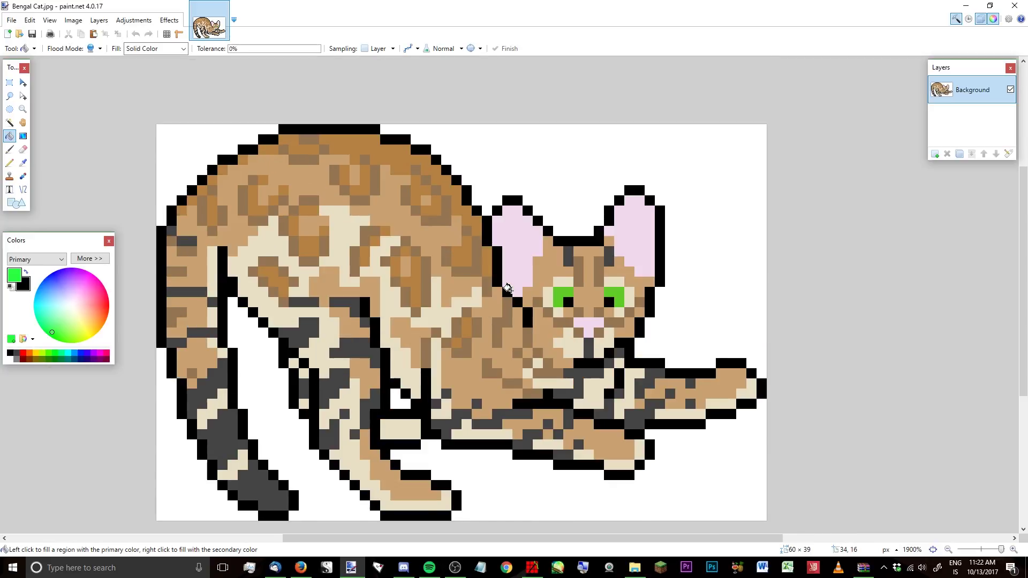
{"action": "scroll", "coordinate": [363, 305], "scroll_direction": "down", "scroll_amount": 1}
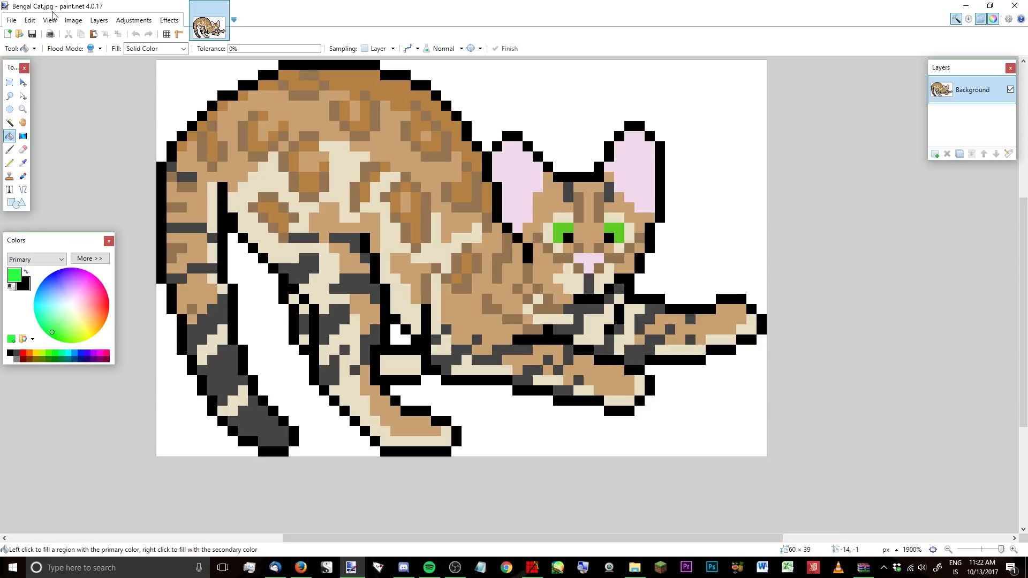
Switch to PCStitch and load Bengal Cat.jpg from the Patterns folder for import
{"action": "left_click", "coordinate": [533, 568]}
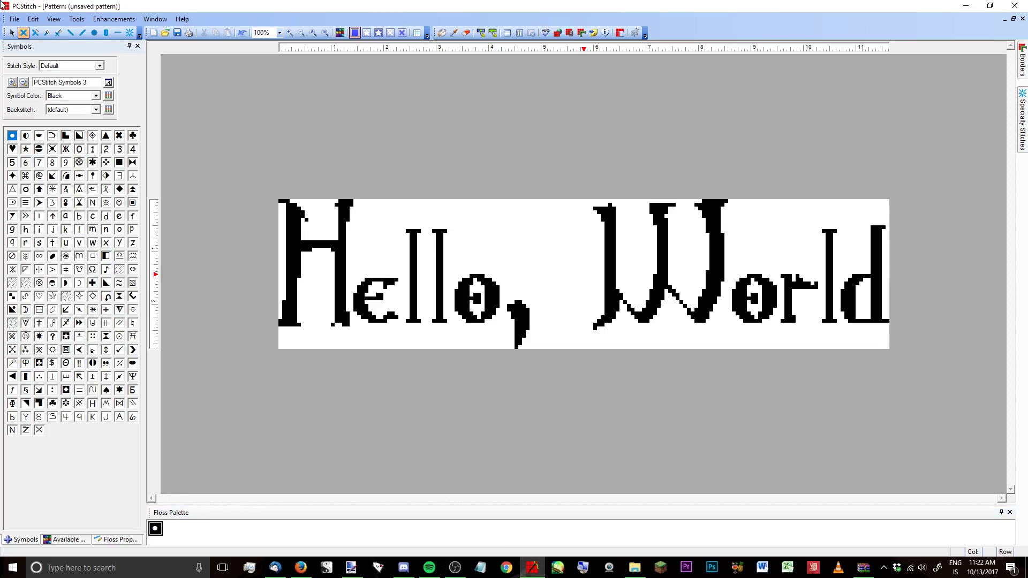
{"action": "left_click", "coordinate": [15, 19]}
{"action": "left_click", "coordinate": [36, 141]}
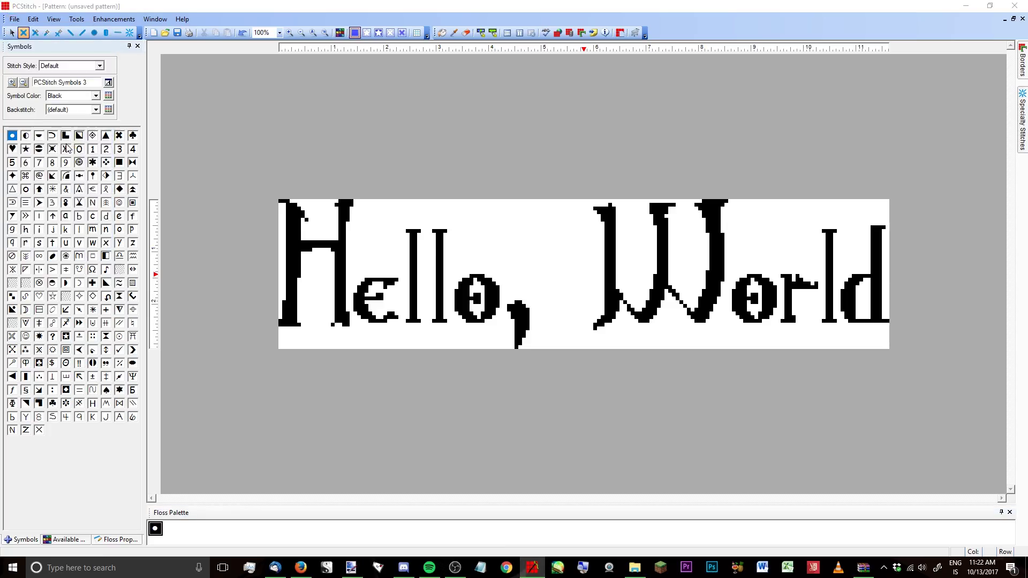
{"action": "left_click", "coordinate": [576, 242]}
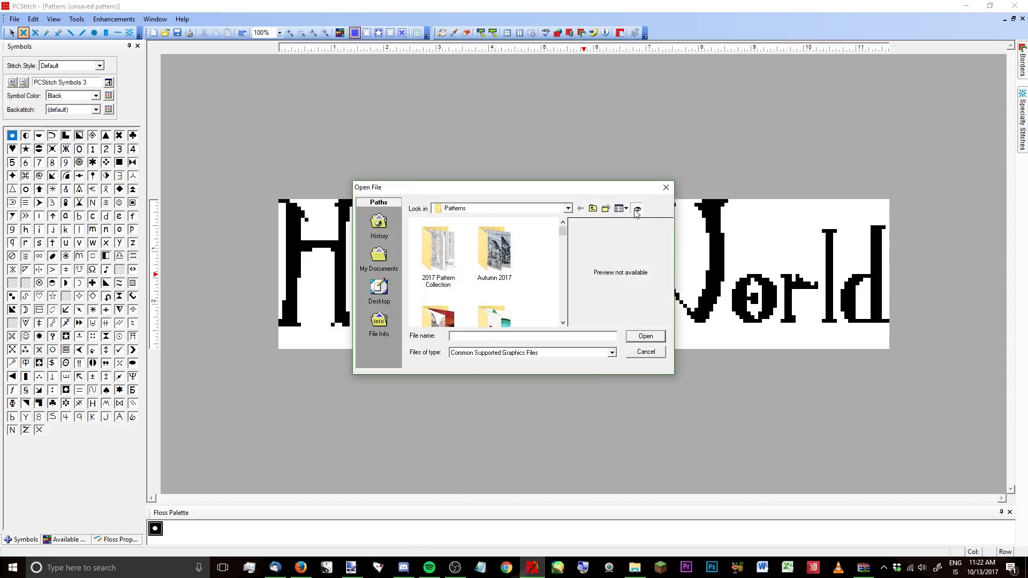
{"action": "scroll", "coordinate": [547, 288], "scroll_direction": "down", "scroll_amount": 2}
{"action": "scroll", "coordinate": [548, 289], "scroll_direction": "down", "scroll_amount": 4}
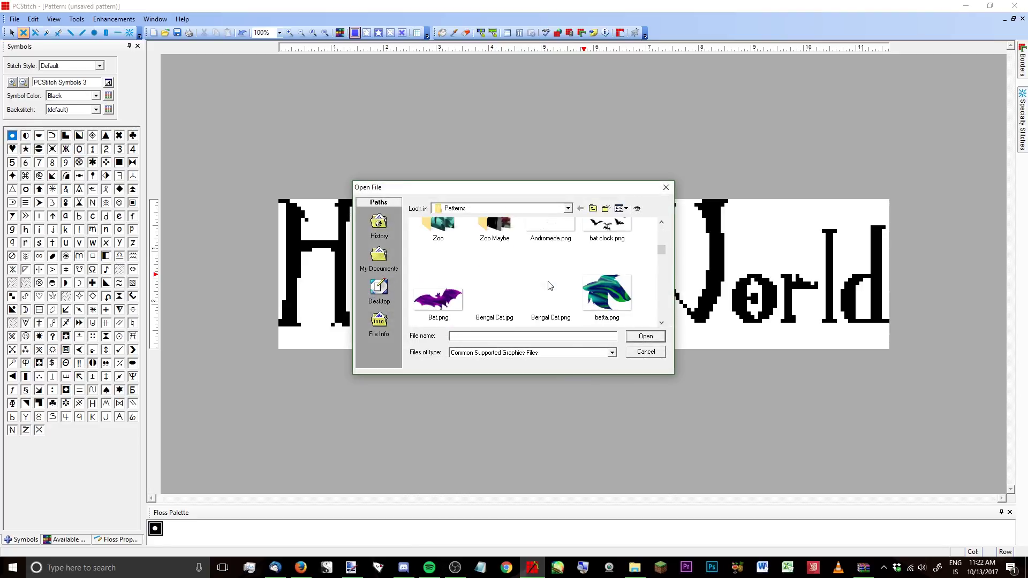
{"action": "double_click", "coordinate": [485, 313]}
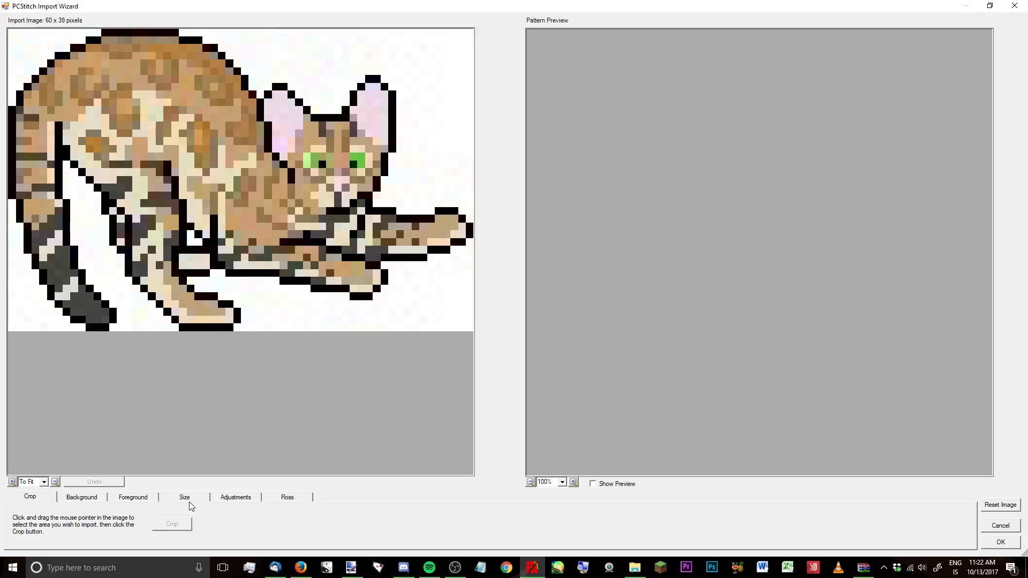
Import Bengal Cat.jpg at a width of 60 stitches, matching its pixel width, and enlarge the Floss Palette to show all colors
{"action": "left_click", "coordinate": [186, 498]}
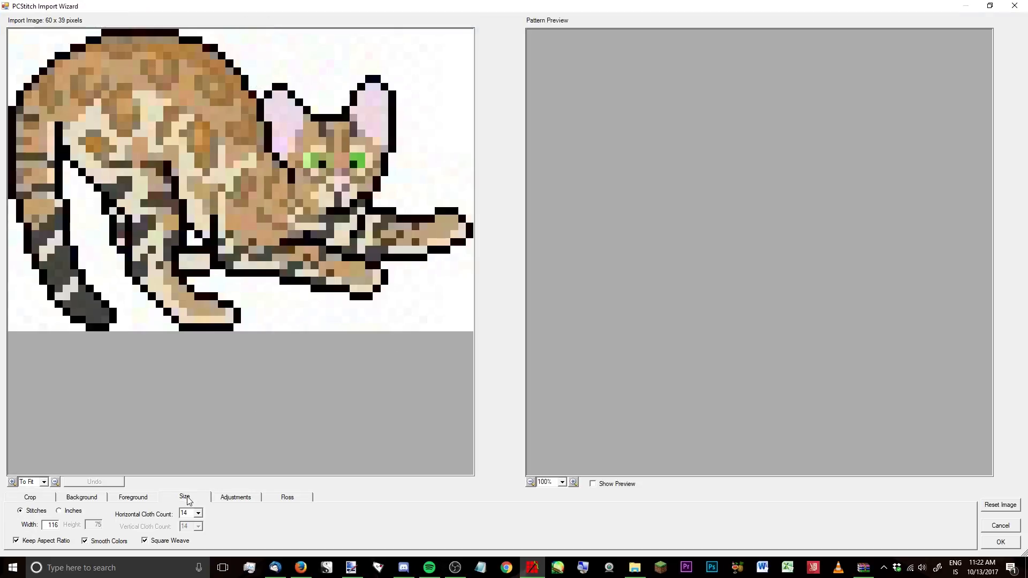
{"action": "double_click", "coordinate": [49, 524]}
{"action": "left_click", "coordinate": [1000, 542]}
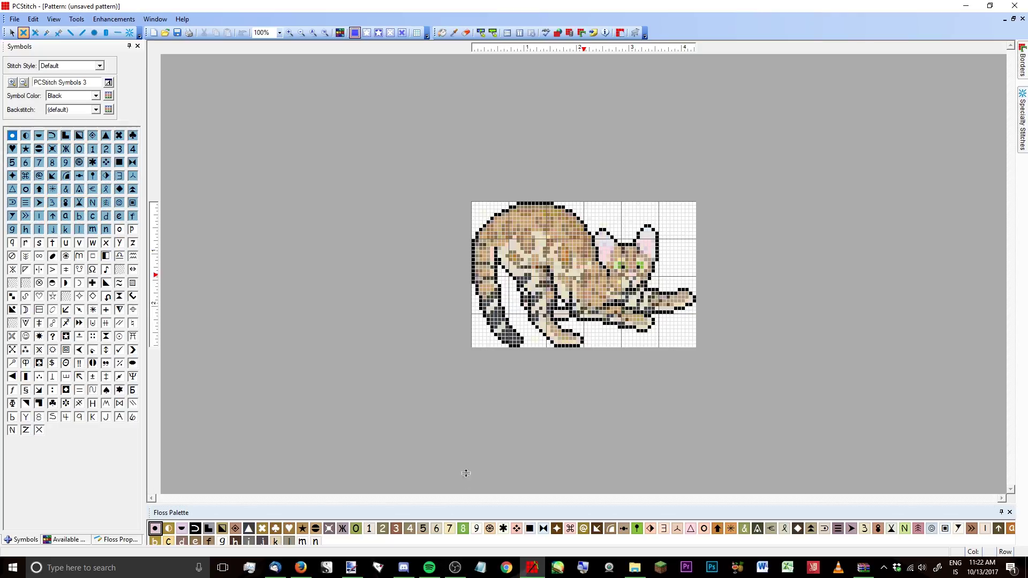
{"action": "left_click_drag", "start_coordinate": [466, 473], "coordinate": [467, 451]}
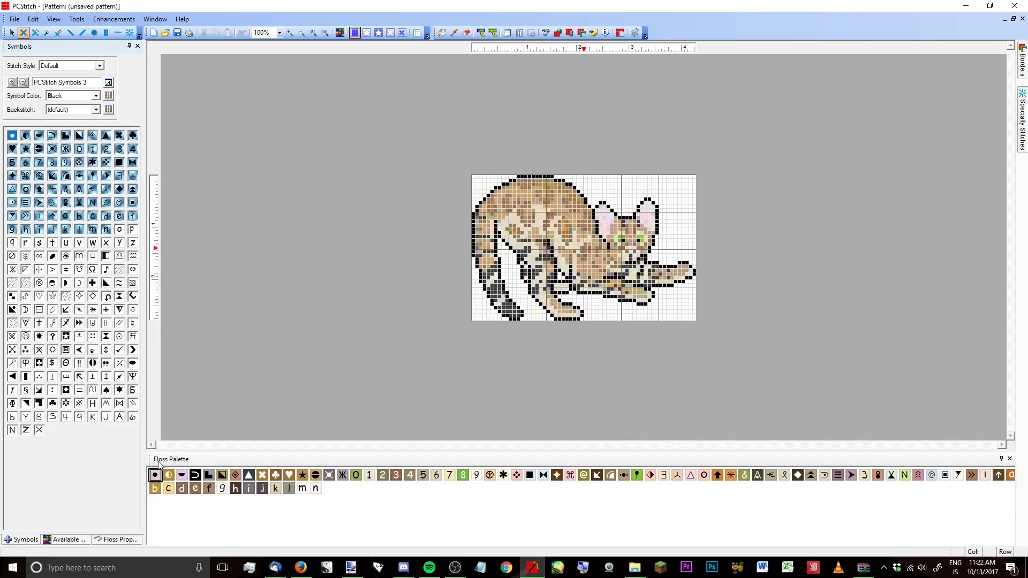
Start another image import and load Bengal Cat.png from the Patterns folder
{"action": "left_click", "coordinate": [13, 19]}
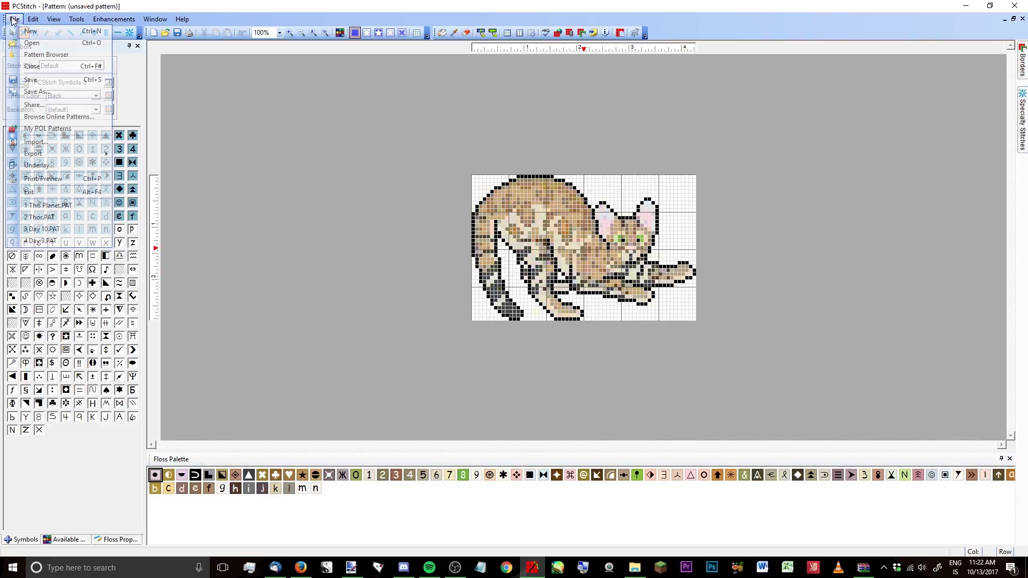
{"action": "left_click", "coordinate": [63, 142]}
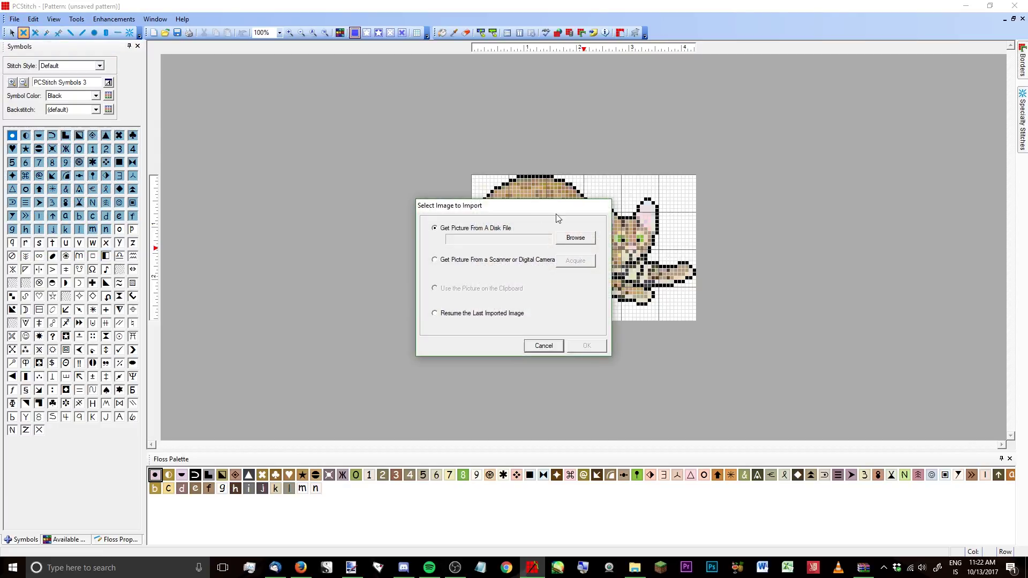
{"action": "left_click", "coordinate": [560, 237]}
{"action": "left_click", "coordinate": [637, 208]}
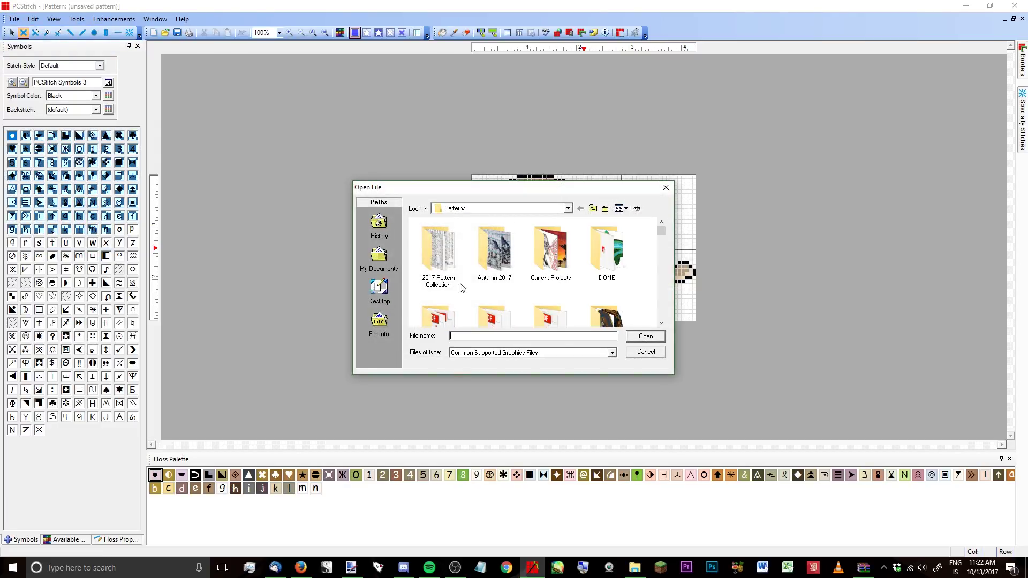
{"action": "scroll", "coordinate": [496, 278], "scroll_direction": "down", "scroll_amount": 6}
{"action": "scroll", "coordinate": [494, 275], "scroll_direction": "up", "scroll_amount": 1}
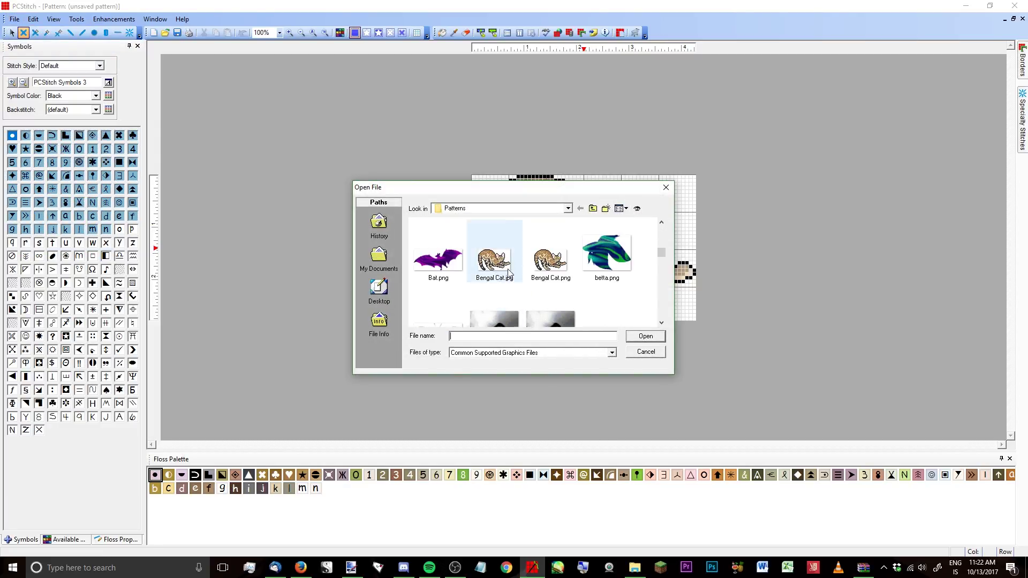
{"action": "double_click", "coordinate": [547, 261]}
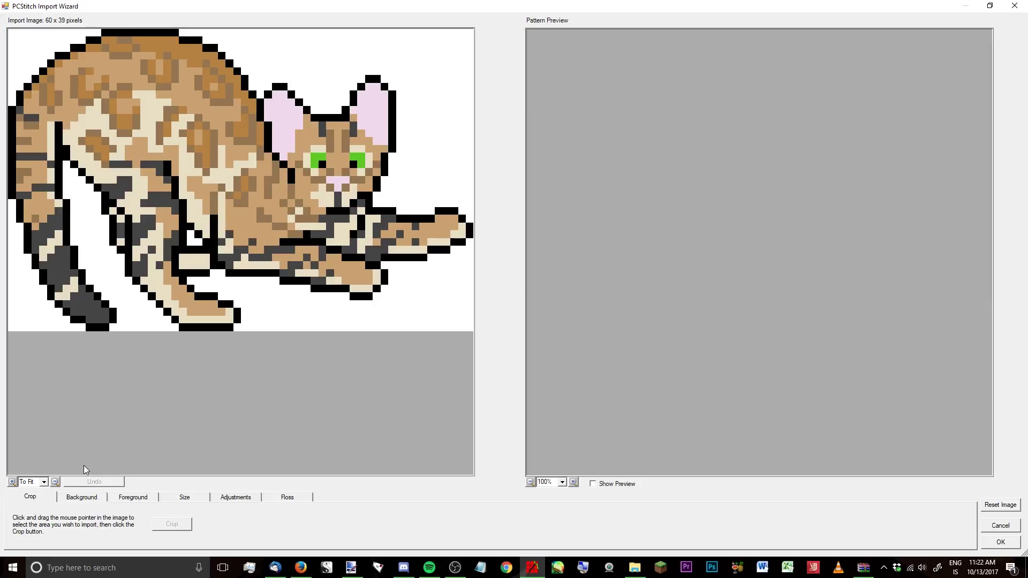
Import Bengal Cat.png at a width of 60 stitches, matching the image's pixel width
{"action": "left_click", "coordinate": [163, 498]}
{"action": "left_click_drag", "start_coordinate": [43, 525], "coordinate": [117, 524]}
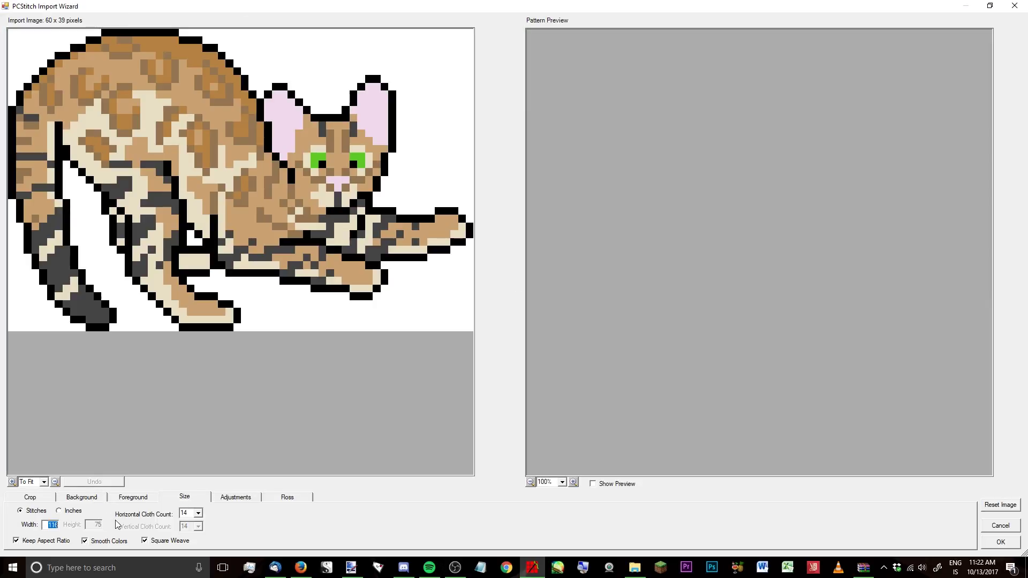
{"action": "type", "text": "60"}
{"action": "key", "text": "Return"}
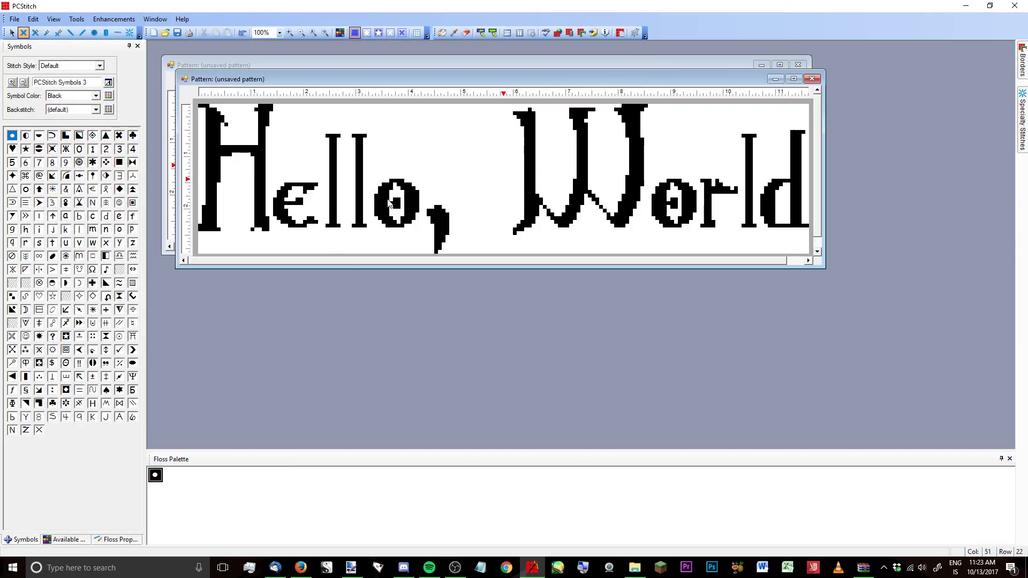
Move the front "Hello, World" pattern aside to compare it with the other one, and close both patterns without saving
{"action": "left_click_drag", "start_coordinate": [501, 76], "coordinate": [569, 182]}
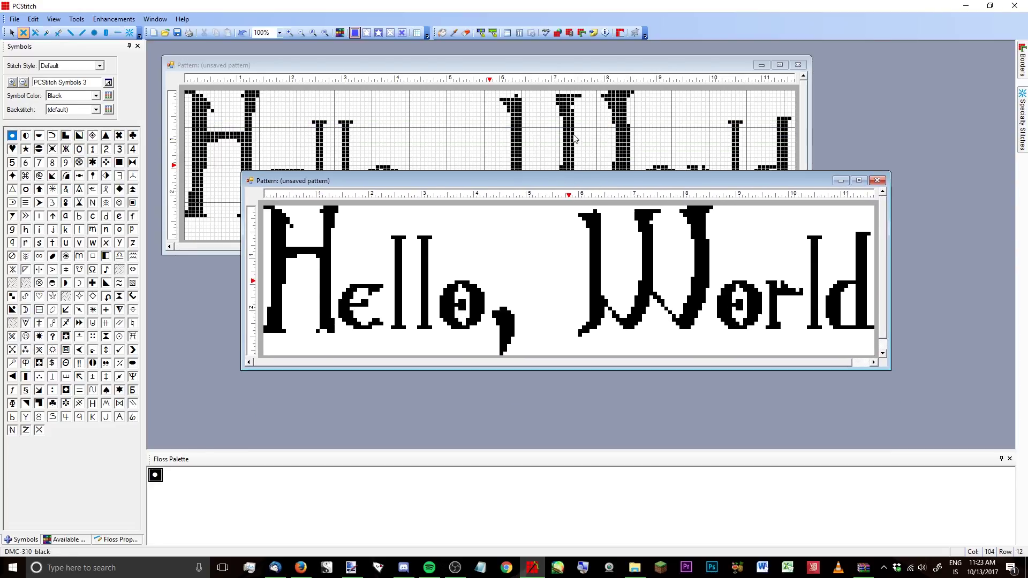
{"action": "left_click", "coordinate": [877, 180]}
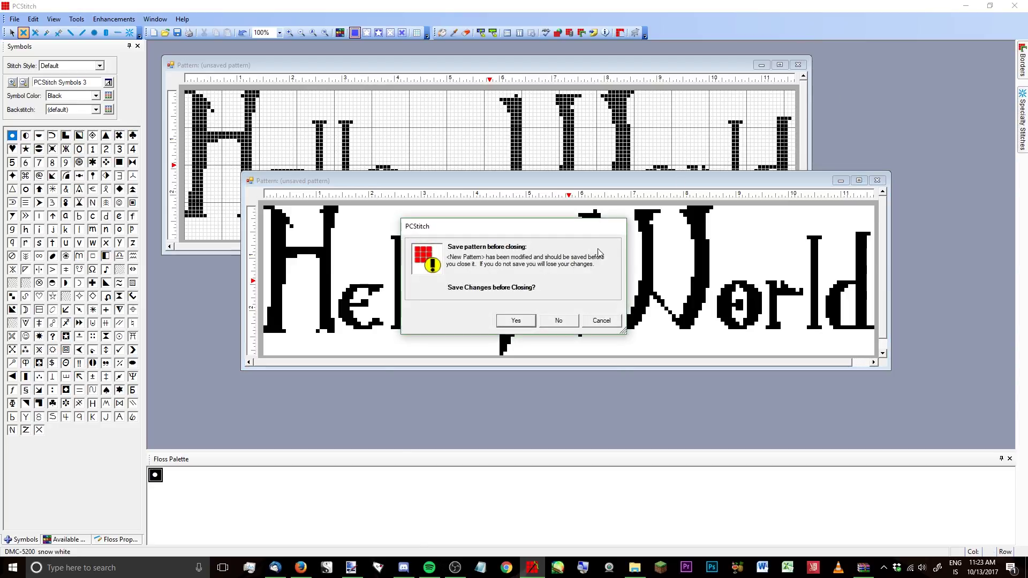
{"action": "left_click", "coordinate": [558, 319]}
{"action": "left_click", "coordinate": [799, 69]}
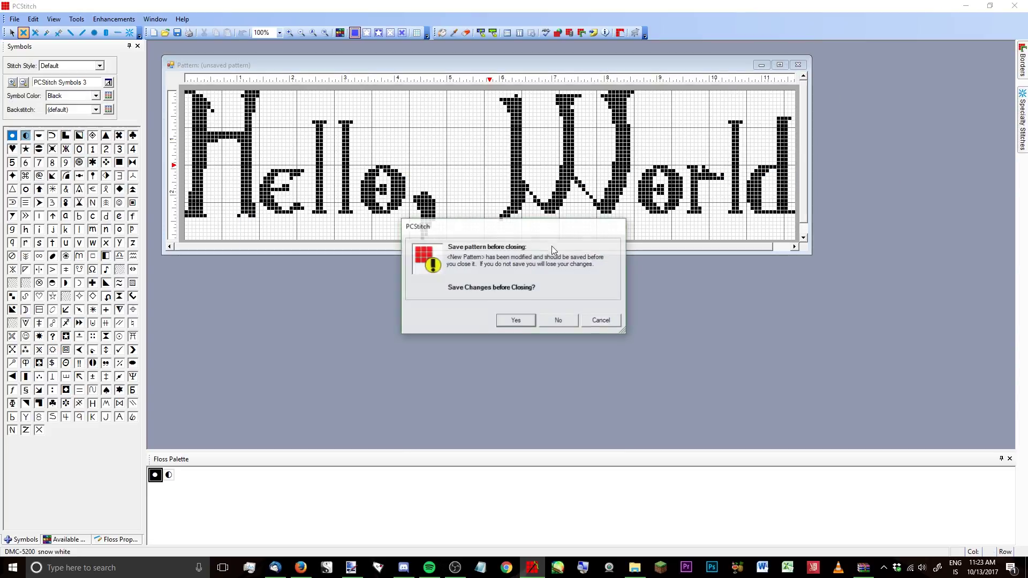
{"action": "left_click", "coordinate": [558, 320]}
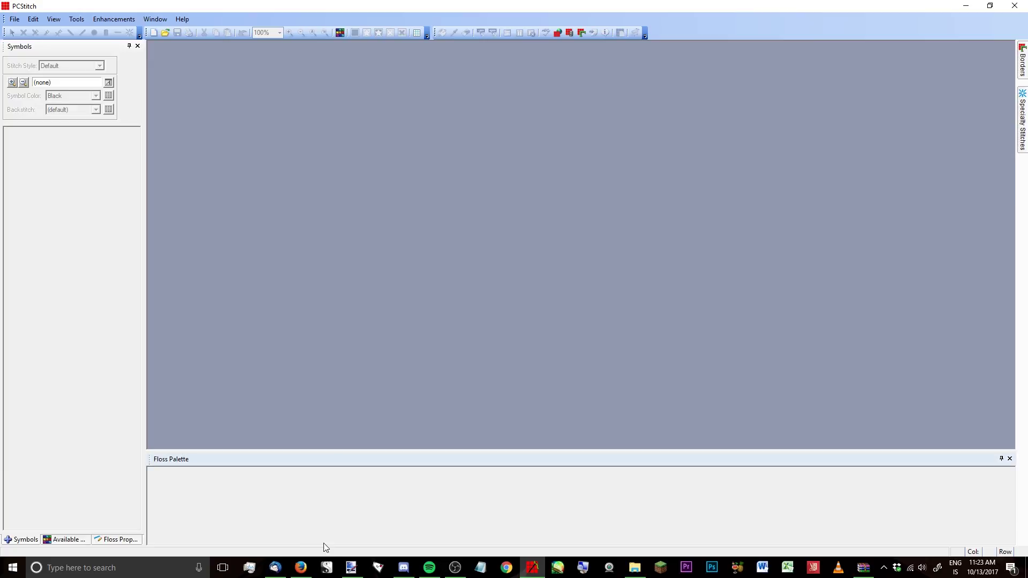
Switch to paint.net and view the whole cat in Bengal Cat.jpg
{"action": "left_click", "coordinate": [351, 568]}
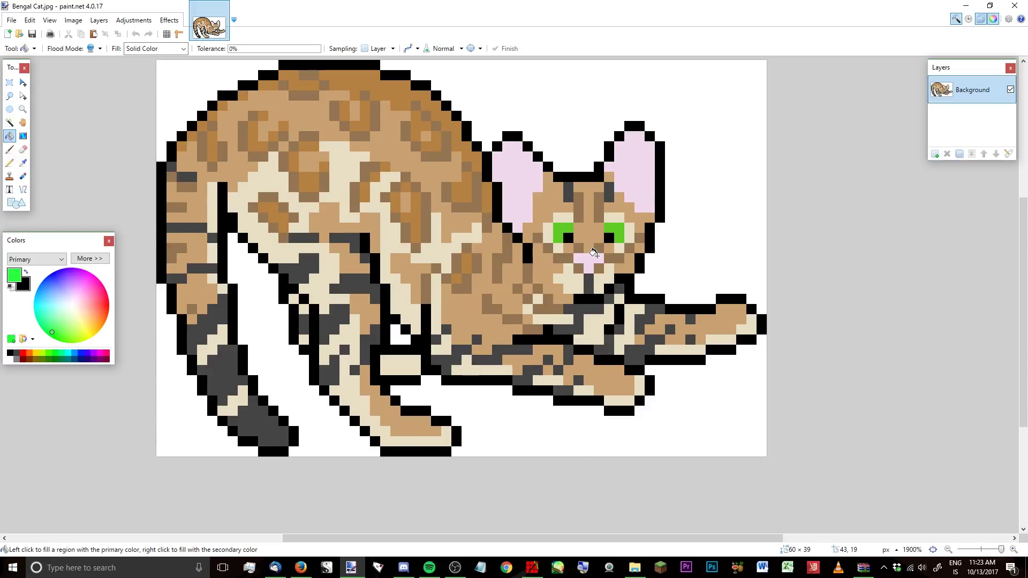
{"action": "scroll", "coordinate": [595, 255], "scroll_direction": "up", "scroll_amount": 1}
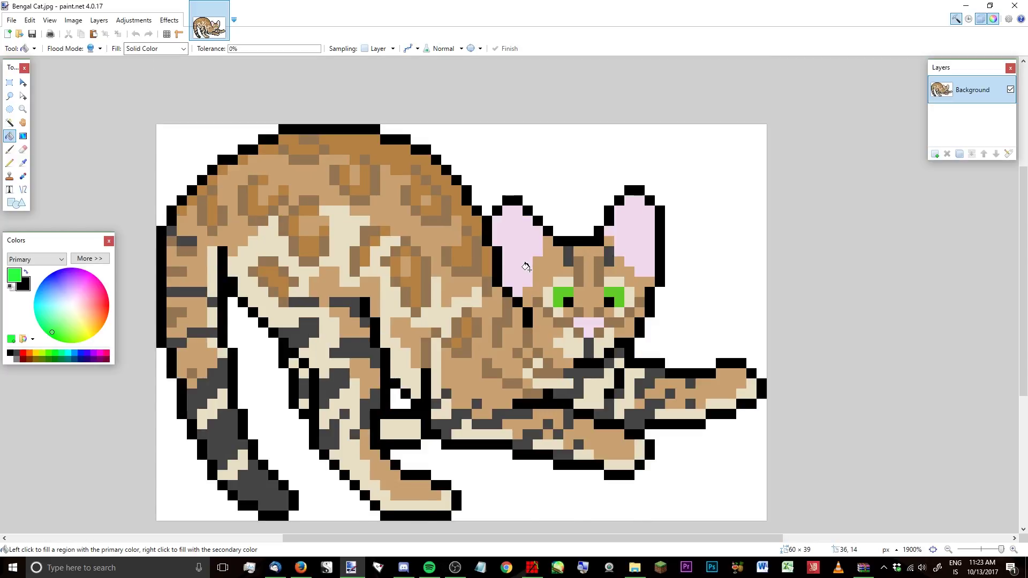